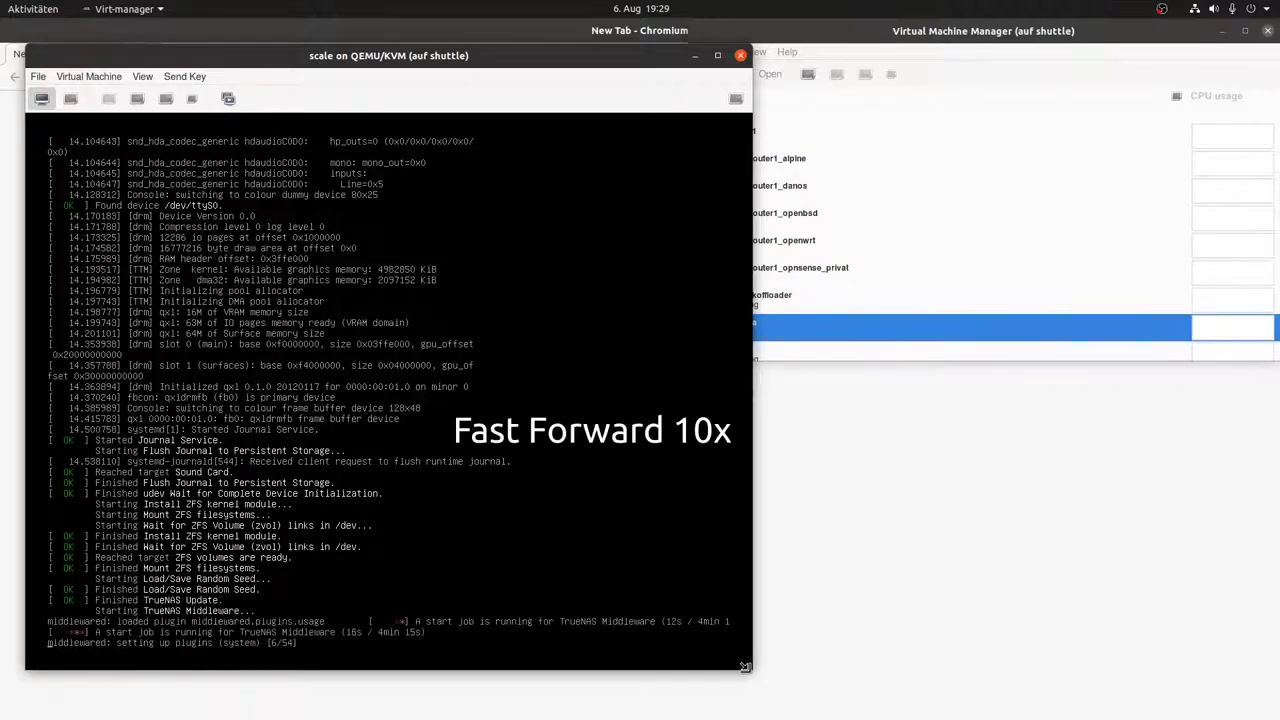
# Step: Once the scale VM has booted to its console menu, bring Chromium in front of Virtual Machine Manager
pyautogui.press('super')
pyautogui.click(838, 395)
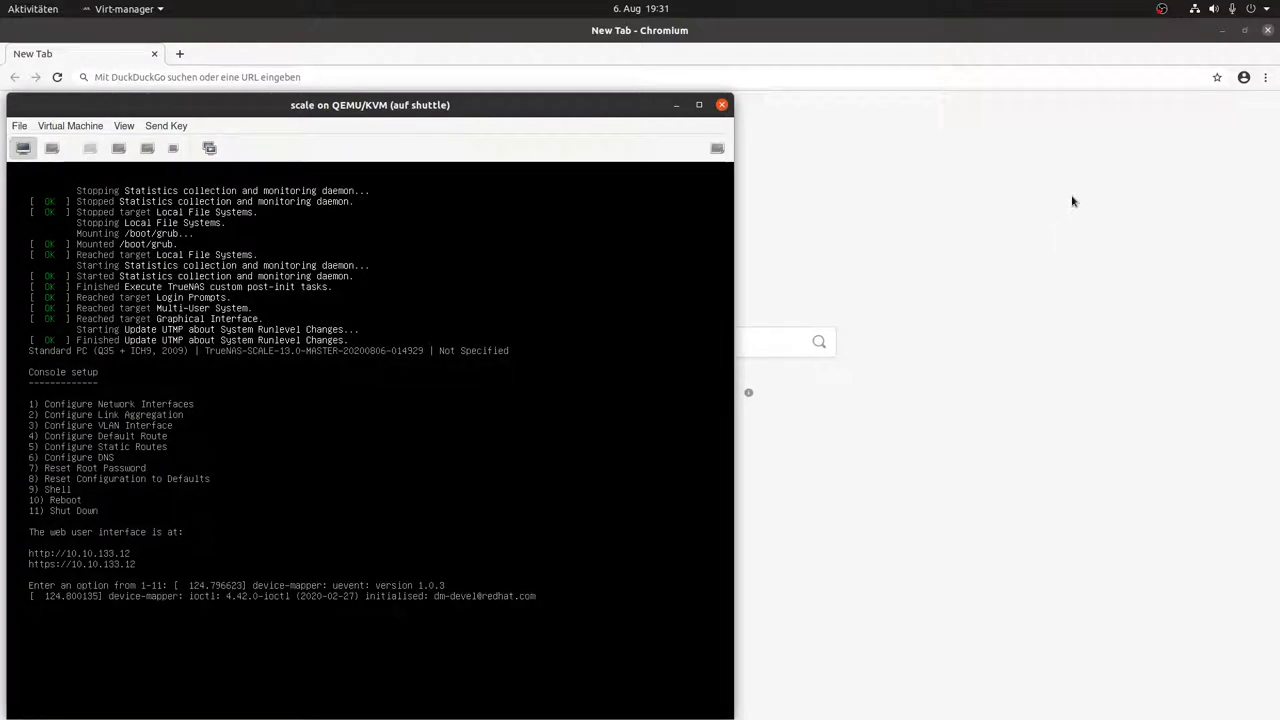
pyautogui.click(1051, 231)
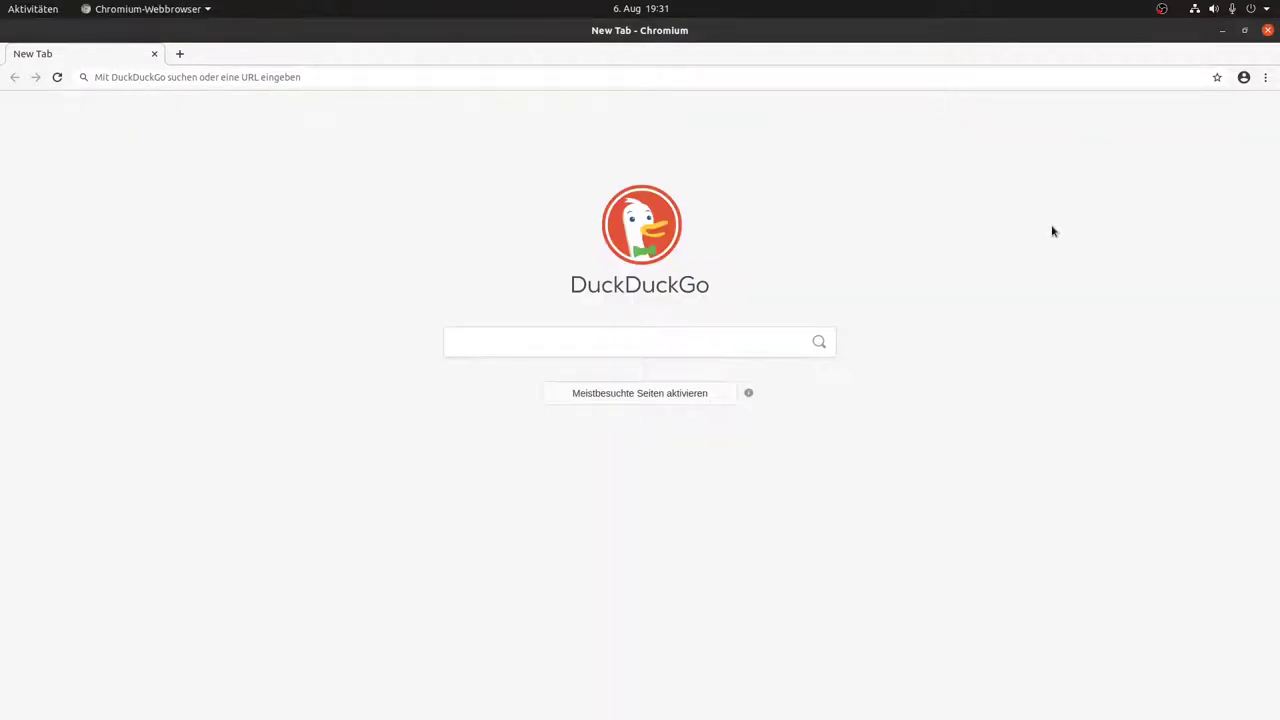
# Step: Load the TrueNAS web interface at 10.10.133.12 in Chromium
pyautogui.hotkey('ctrl', 'l')
pyautogui.write('10.10.1')
pyautogui.write('12')
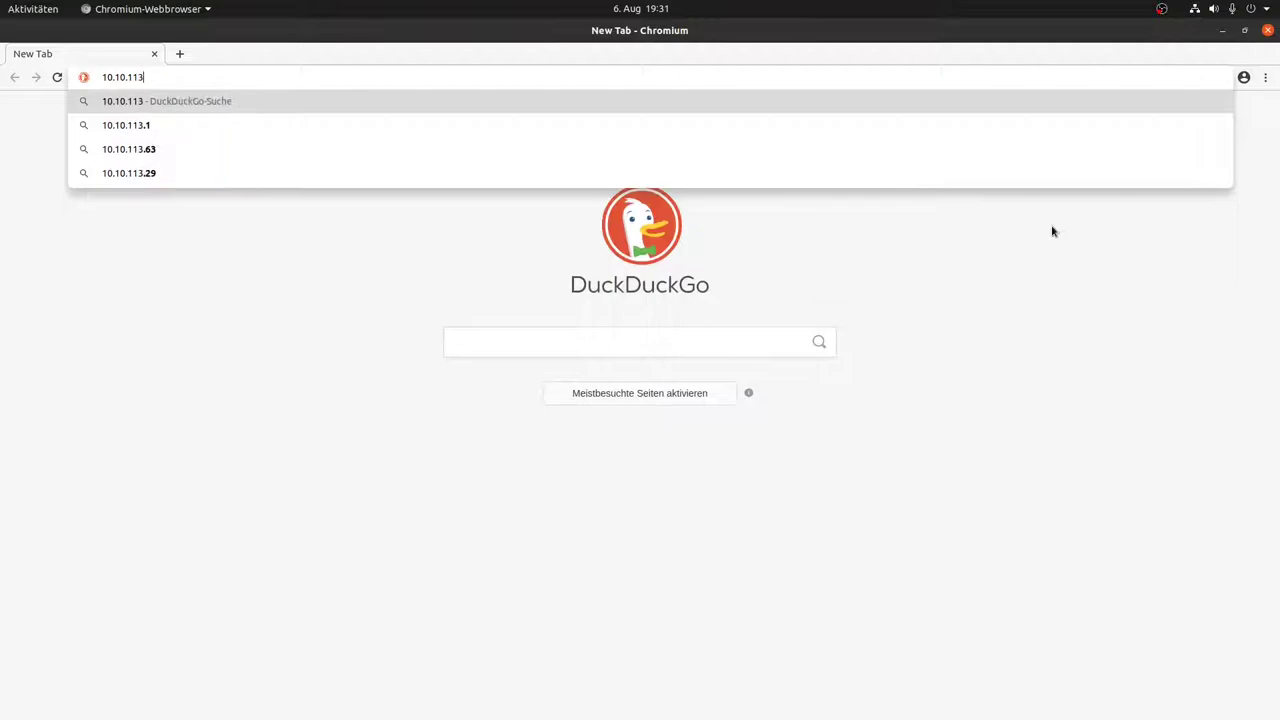
pyautogui.press('BackSpace')
pyautogui.press('BackSpace')
pyautogui.write('33.22')
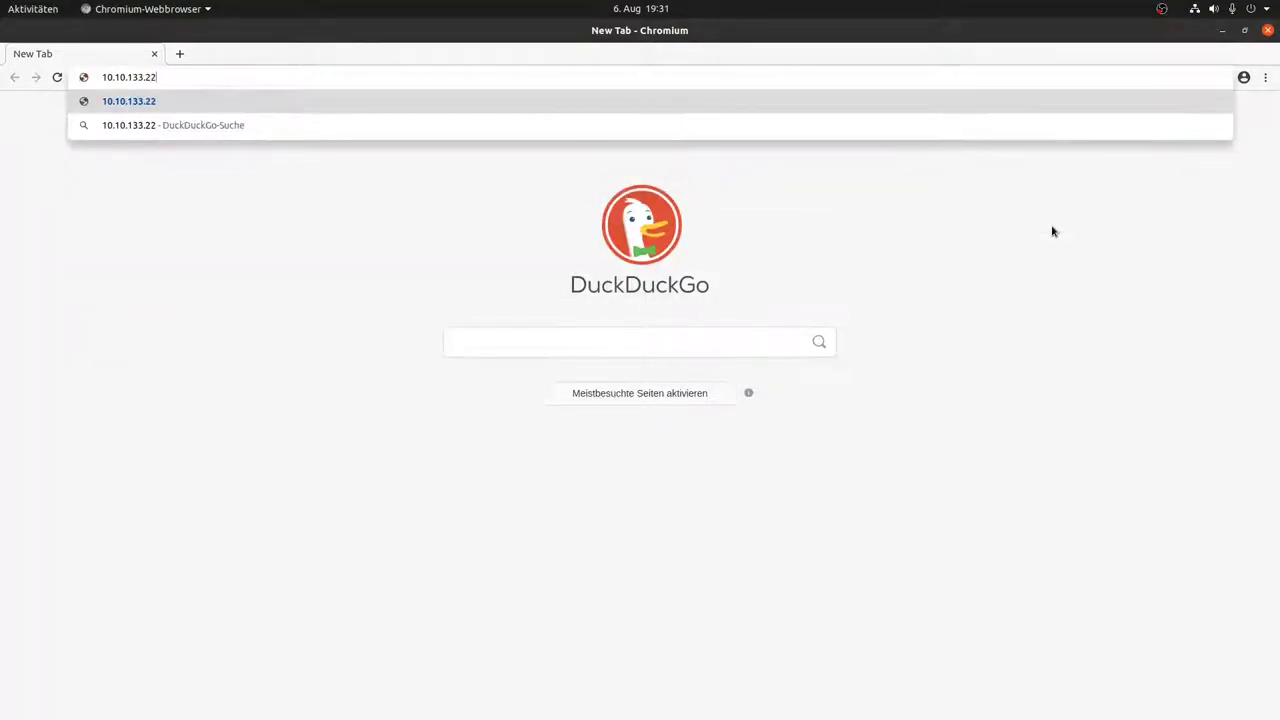
pyautogui.hotkey('alt', 'Tab')
pyautogui.hotkey('alt', 'Tab')
pyautogui.press('BackSpace')
pyautogui.press('BackSpace')
pyautogui.write('12')
pyautogui.press('Return')
# Step: Sign in as root with the account password and decline saving it in the browser
pyautogui.write('root')
pyautogui.press('Tab')
pyautogui.write('•••')
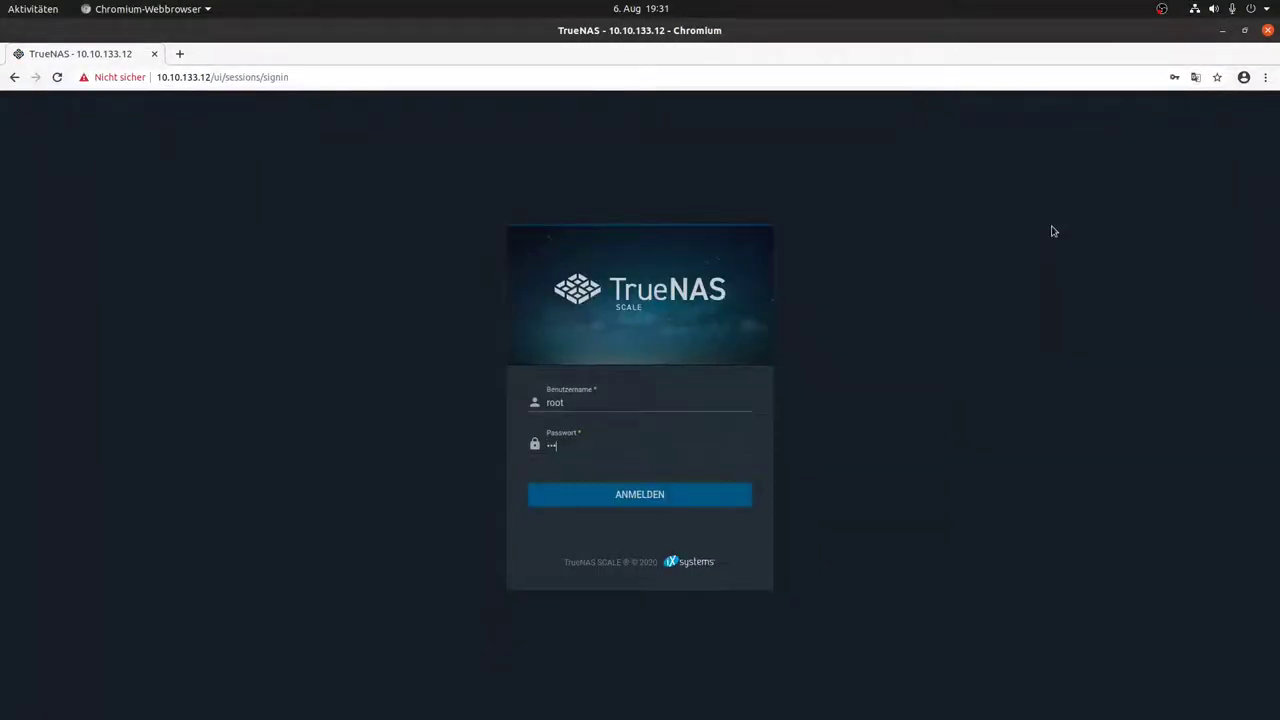
pyautogui.press('Return')
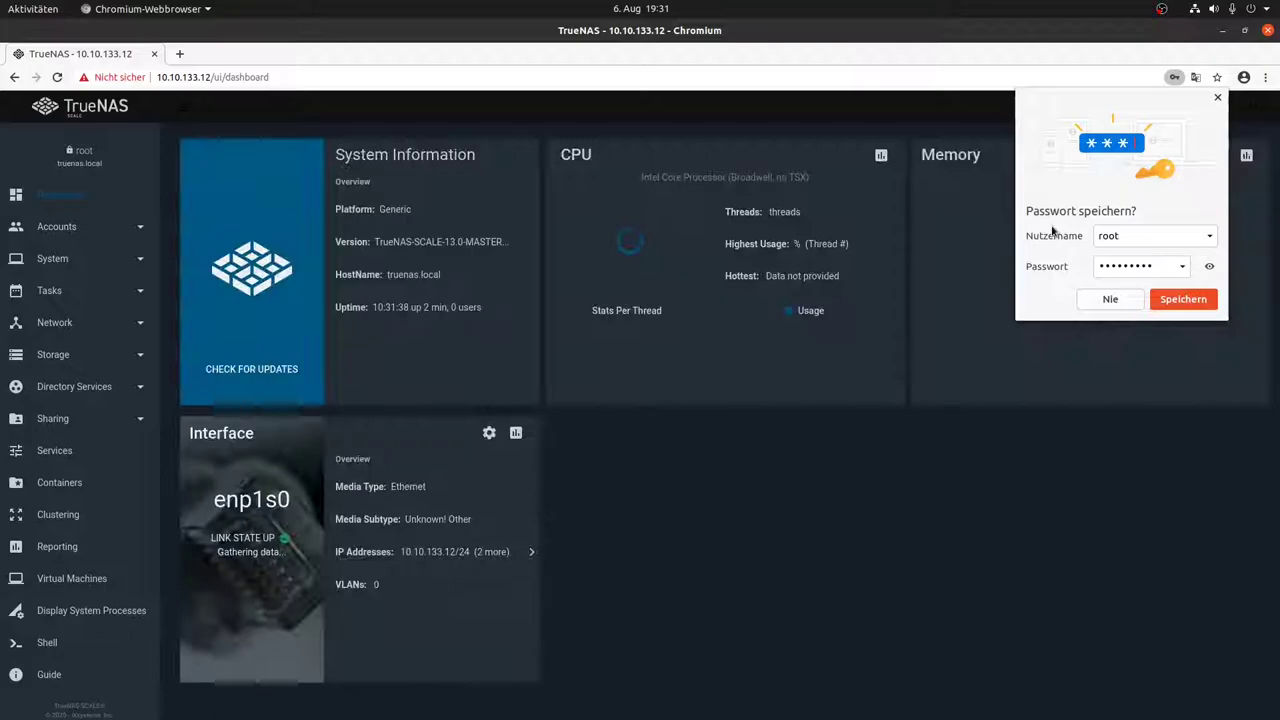
pyautogui.click(1108, 298)
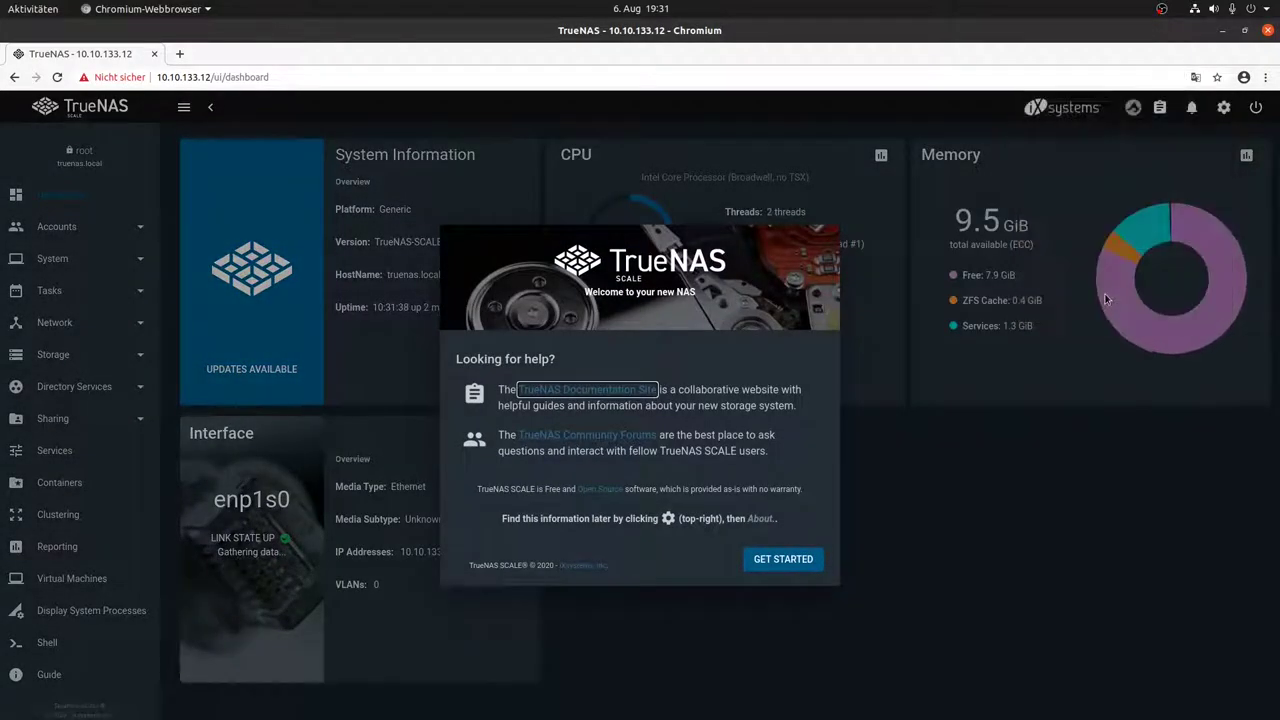
# Step: Dismiss the welcome dialog and go to Network > Interfaces
pyautogui.click(776, 556)
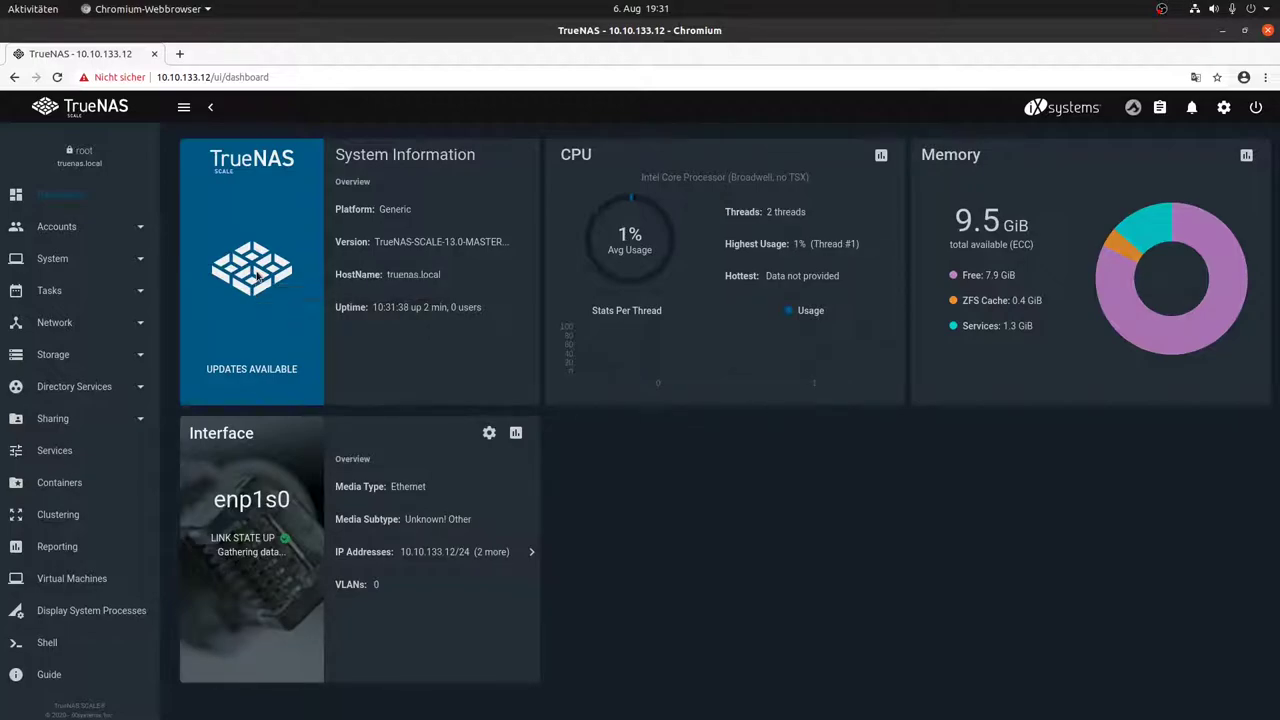
pyautogui.click(112, 331)
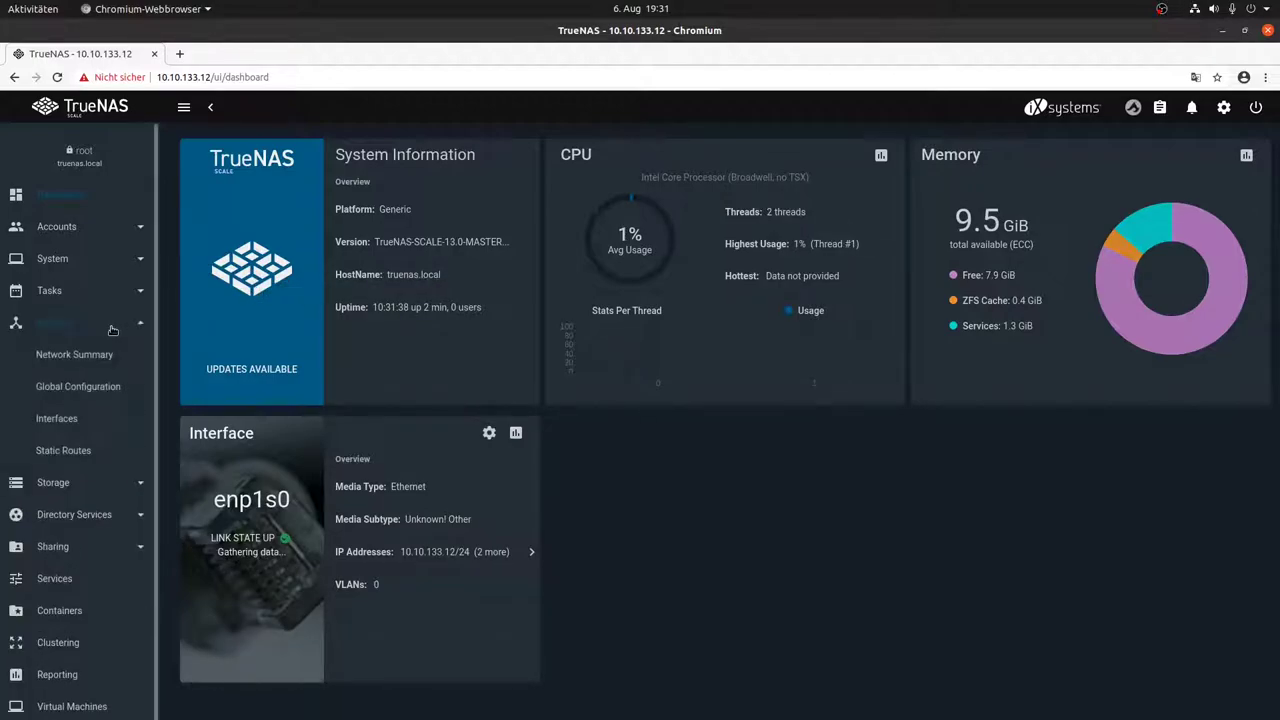
pyautogui.click(86, 418)
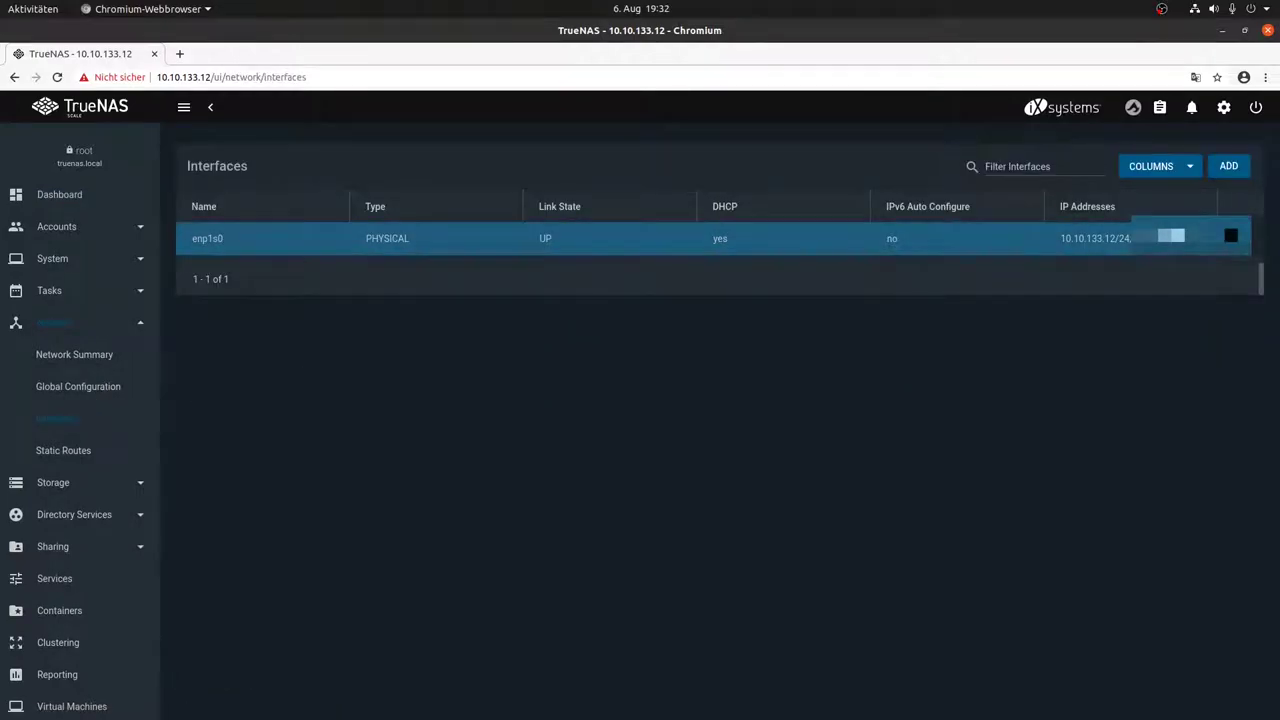
# Step: Turn off DHCP on enp1s0 and apply the change
pyautogui.click(1231, 236)
pyautogui.click(220, 450)
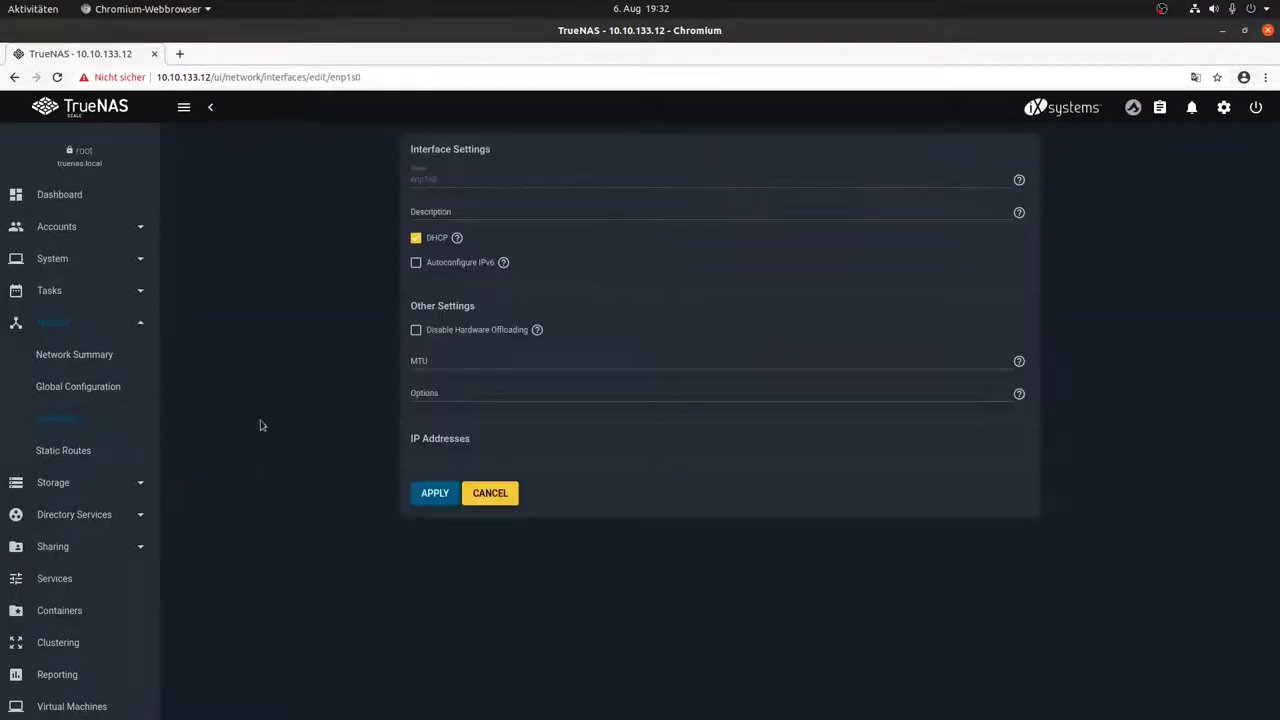
pyautogui.click(416, 238)
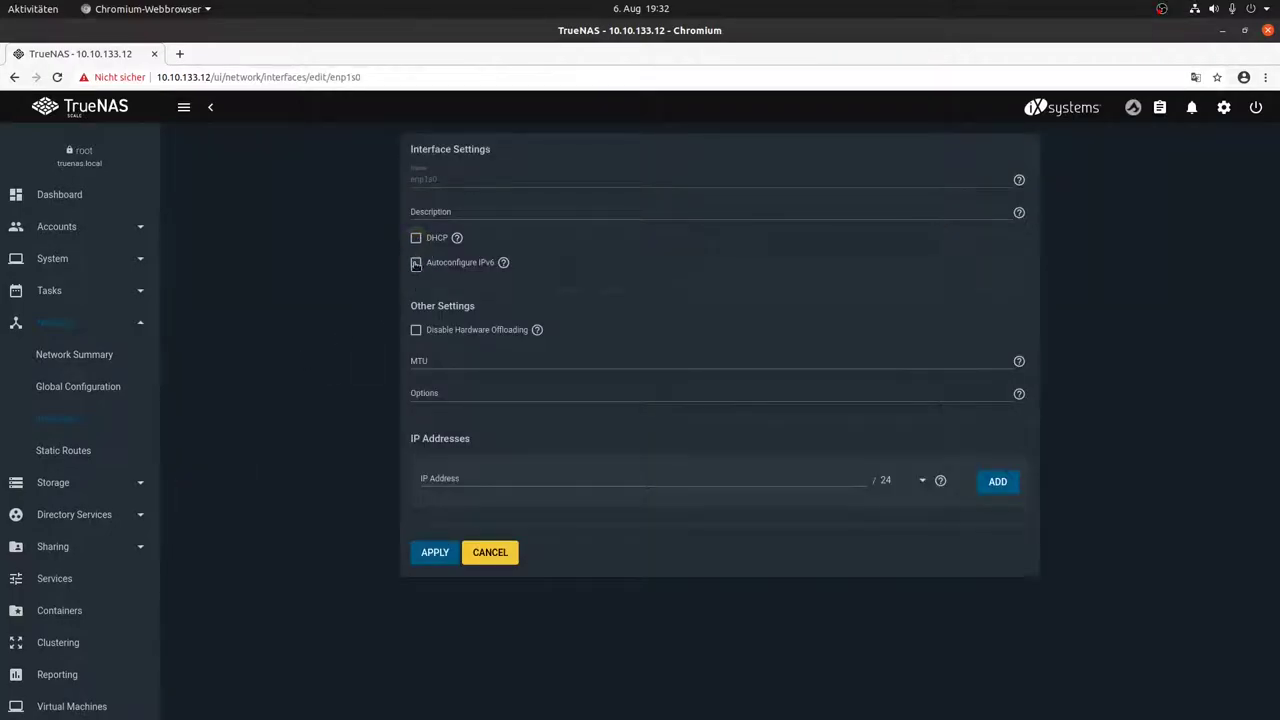
pyautogui.click(436, 553)
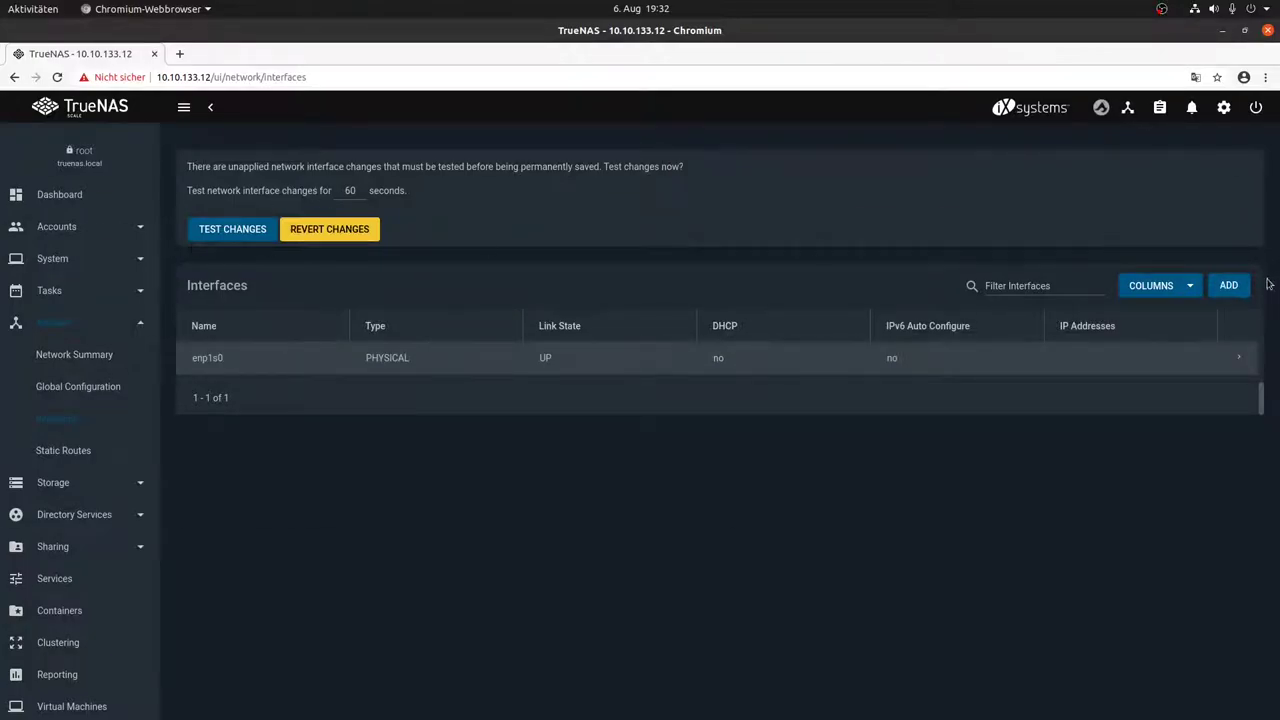
# Step: Add a Bridge interface br0 described 'main bridge' with DHCP and IPv6 autoconfigure on
pyautogui.click(1238, 286)
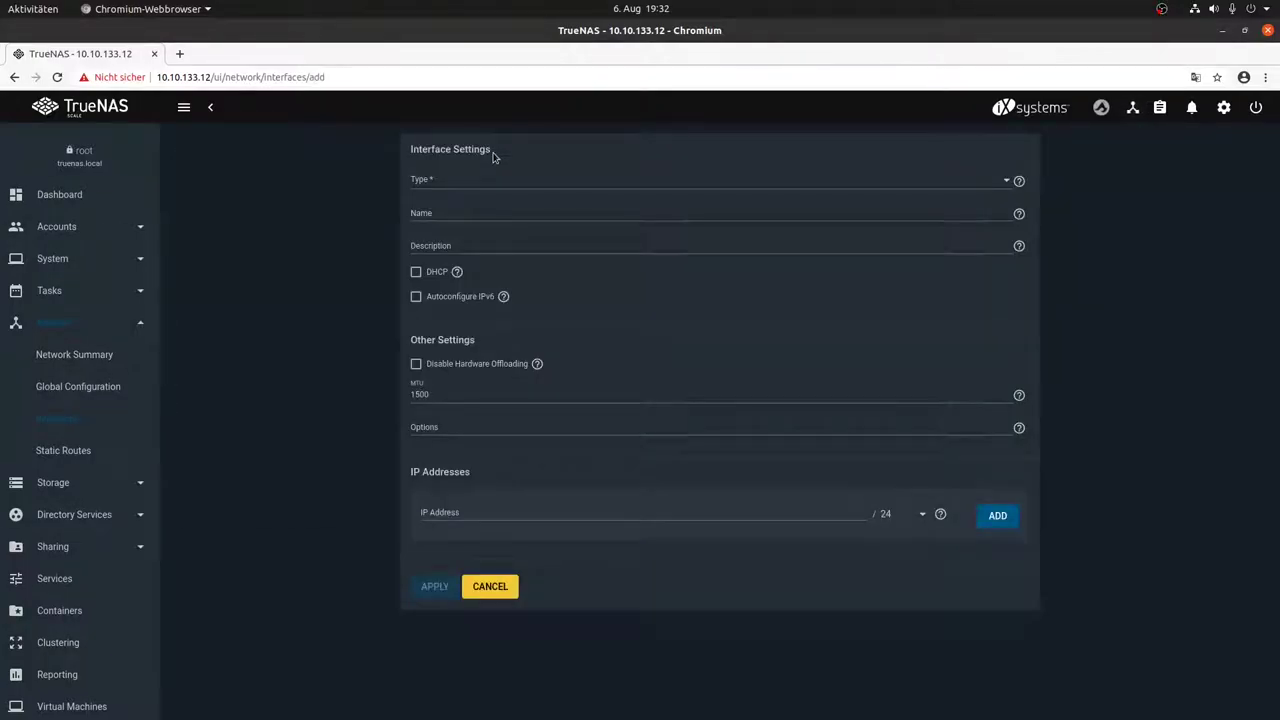
pyautogui.click(477, 180)
pyautogui.click(476, 188)
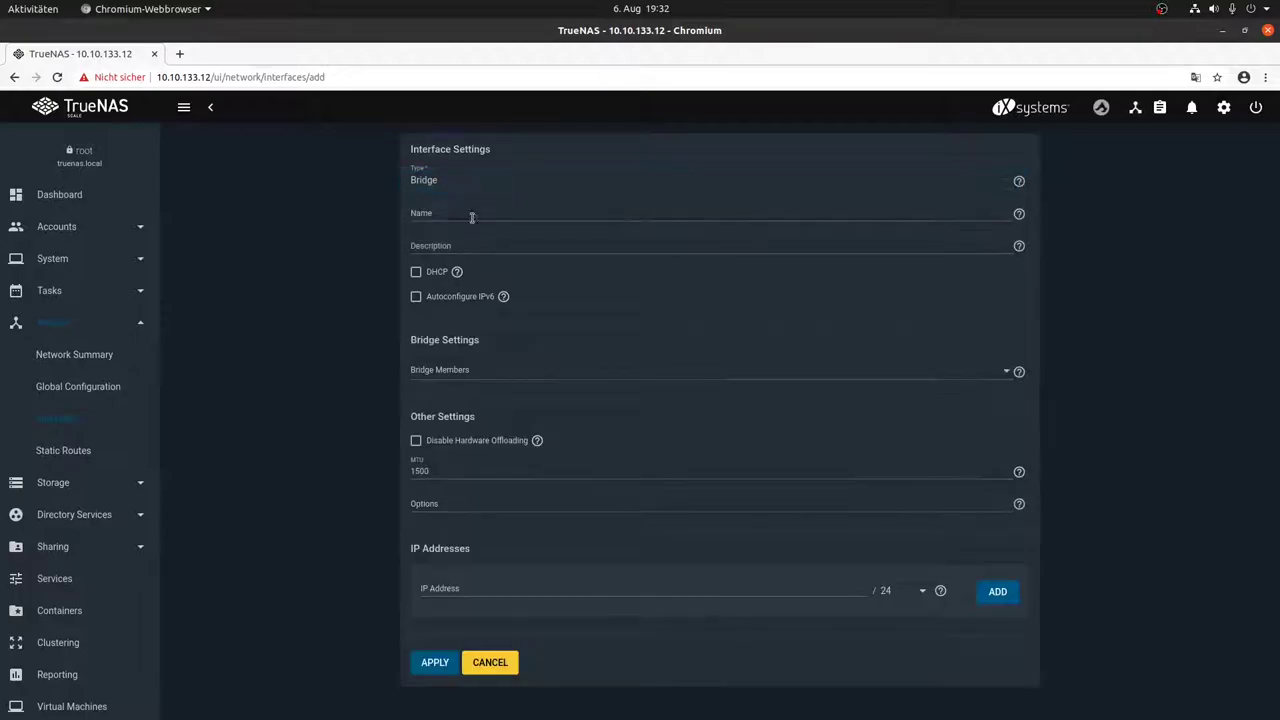
pyautogui.click(477, 211)
pyautogui.write('br0')
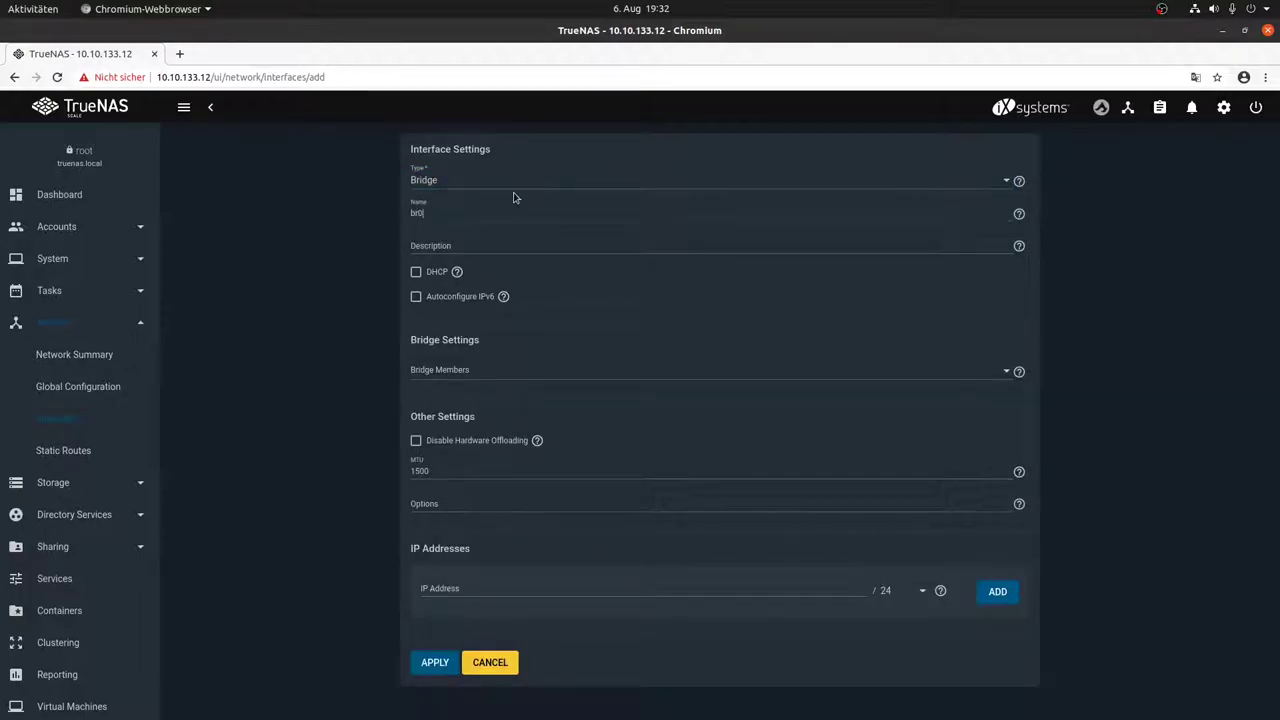
pyautogui.click(440, 245)
pyautogui.write('main bridge')
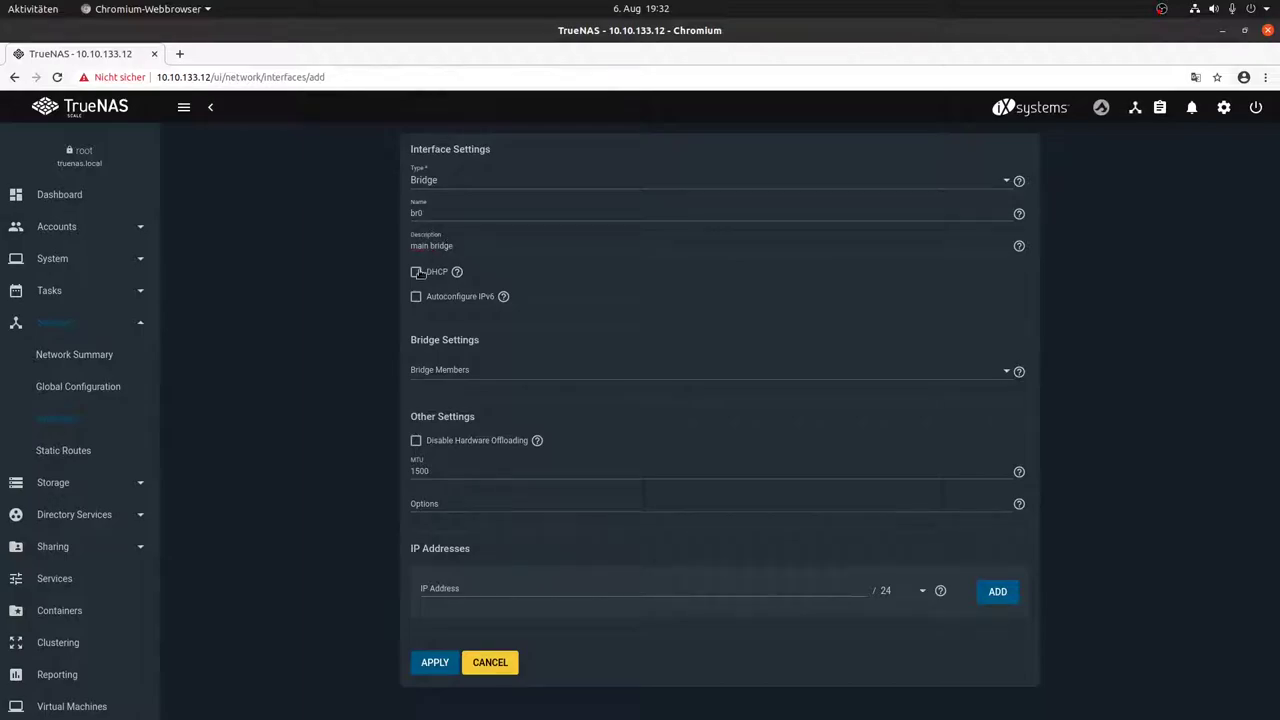
pyautogui.click(416, 272)
pyautogui.click(416, 296)
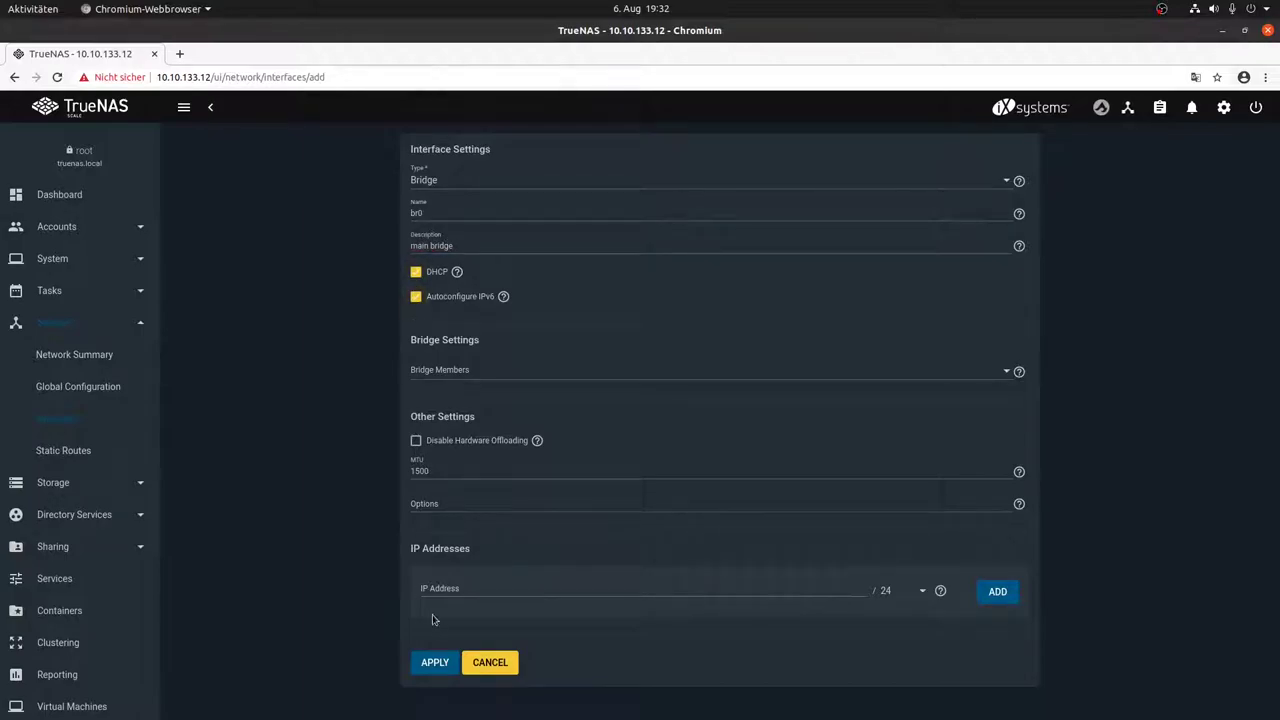
# Step: Add enp1s0 as the bridge member and save br0
pyautogui.click(437, 660)
pyautogui.click(503, 368)
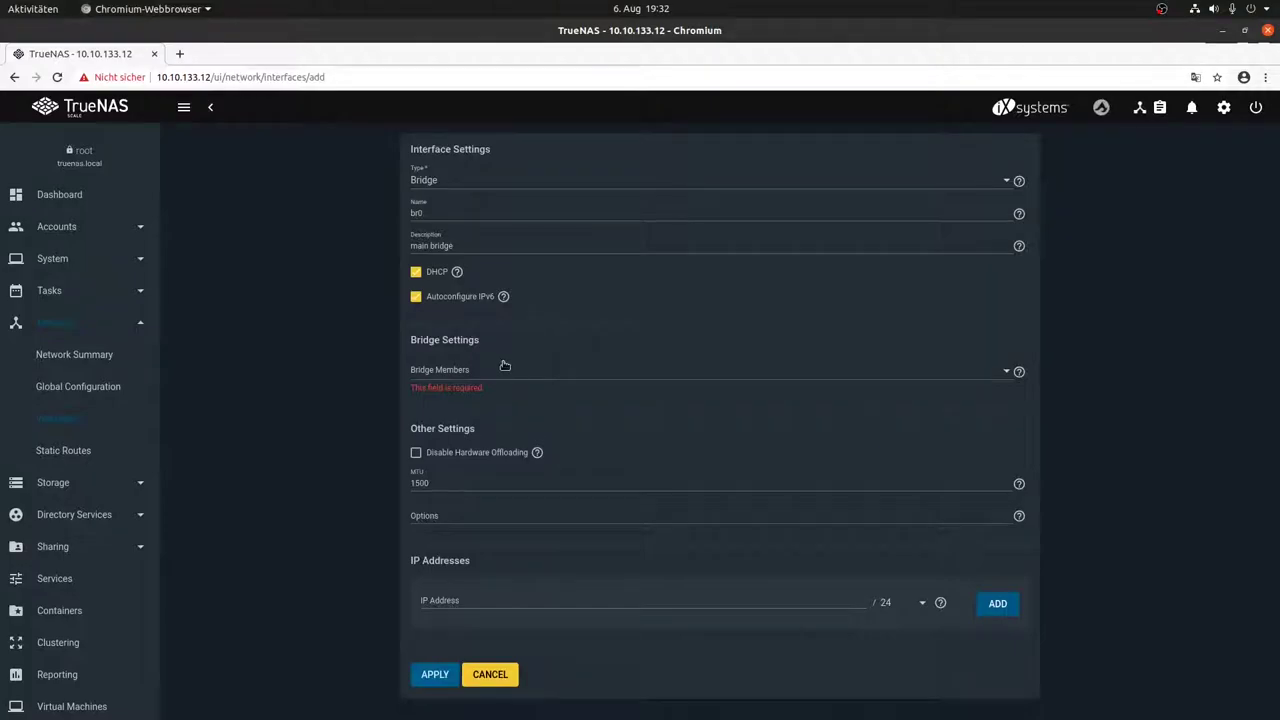
pyautogui.click(491, 373)
pyautogui.click(405, 680)
pyautogui.click(430, 676)
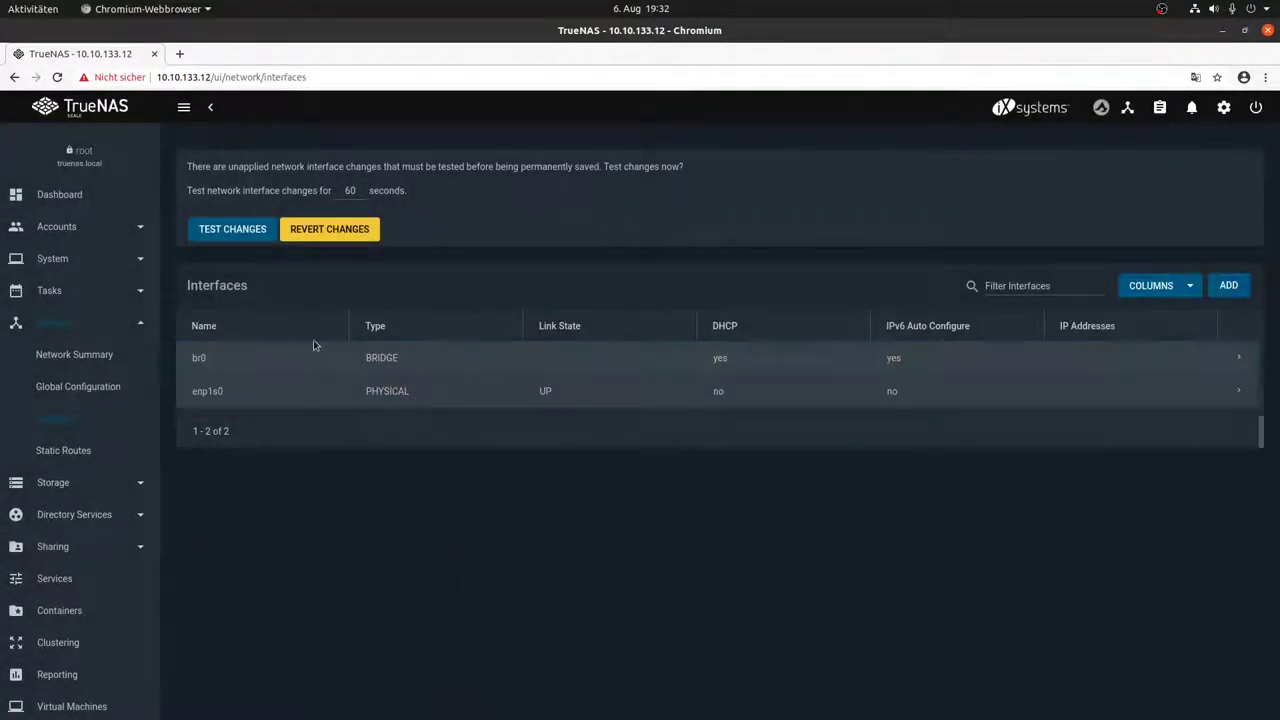
# Step: Test the pending network changes, confirming the possible connection loss
pyautogui.click(255, 238)
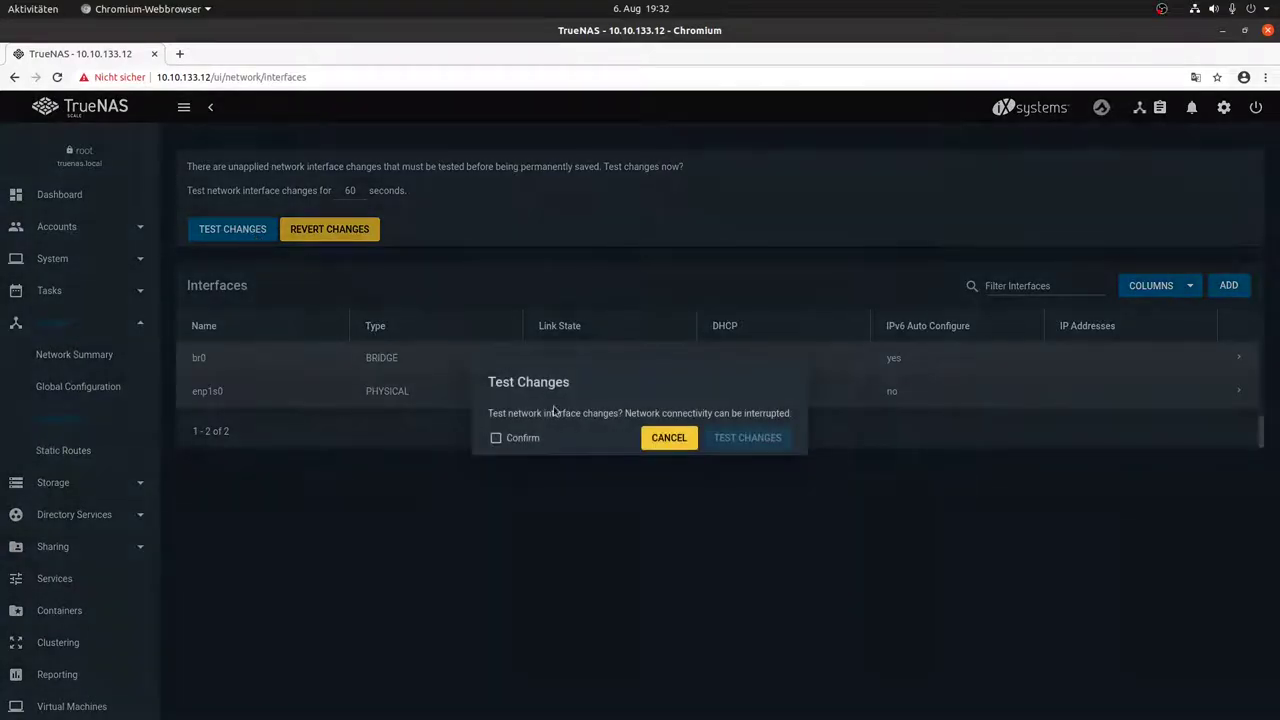
pyautogui.click(512, 438)
pyautogui.click(760, 443)
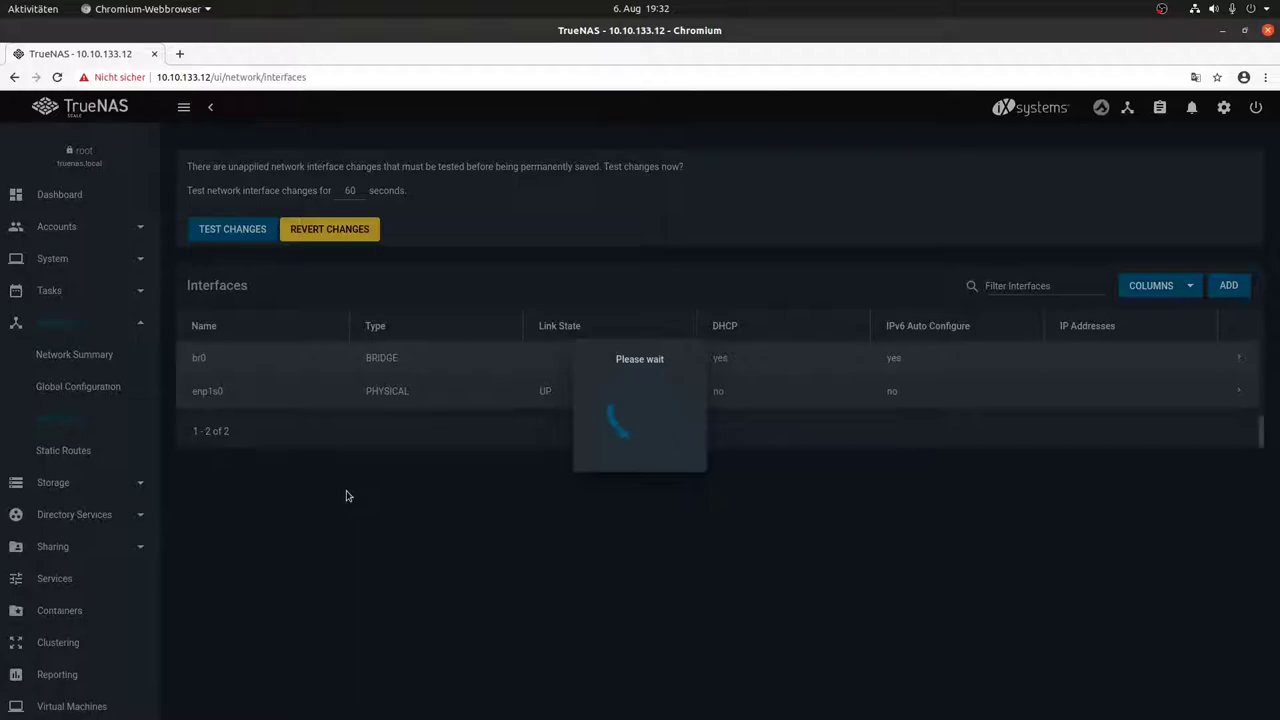
# Step: Check the new IP in the VM console and sign in as root at 10.10.133.13
pyautogui.hotkey('alt', 'Tab')
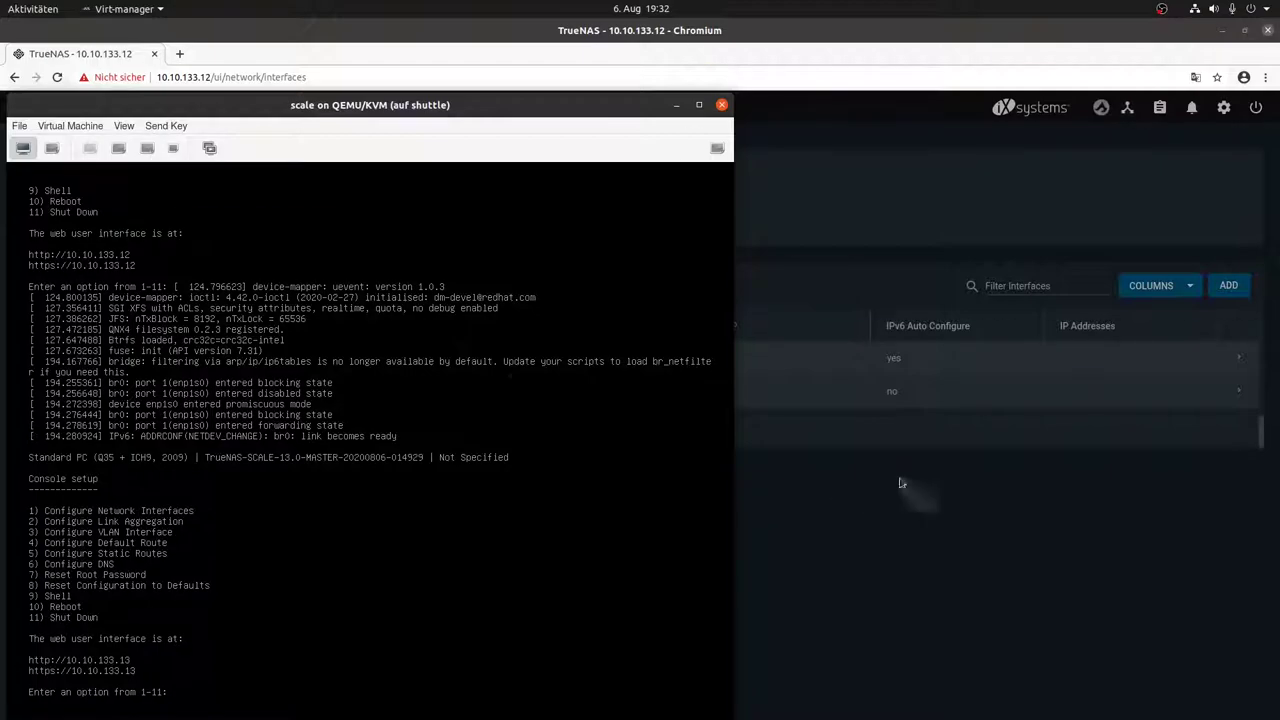
pyautogui.hotkey('alt', 'Tab')
pyautogui.moveTo(204, 77); pyautogui.dragTo(308, 77)
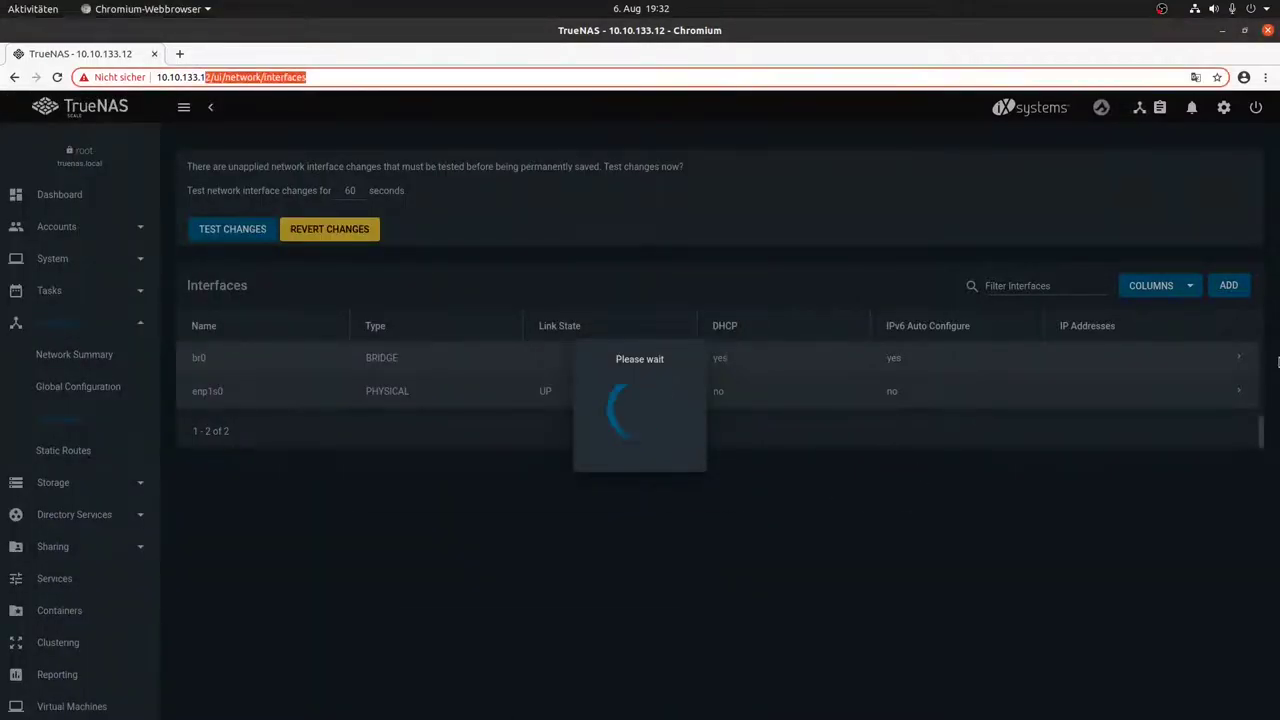
pyautogui.write('3/ui/')
pyautogui.press('Return')
pyautogui.write('root')
pyautogui.press('Tab')
pyautogui.write('*')
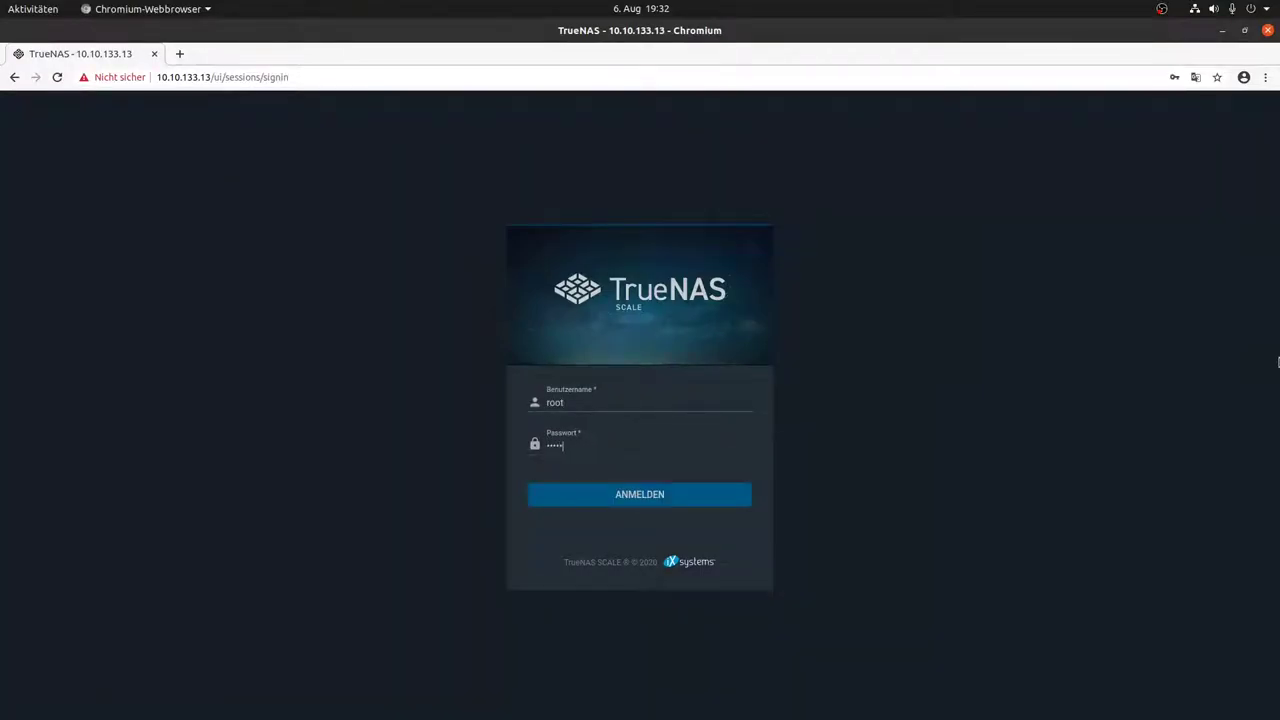
pyautogui.write('********')
pyautogui.press('Return')
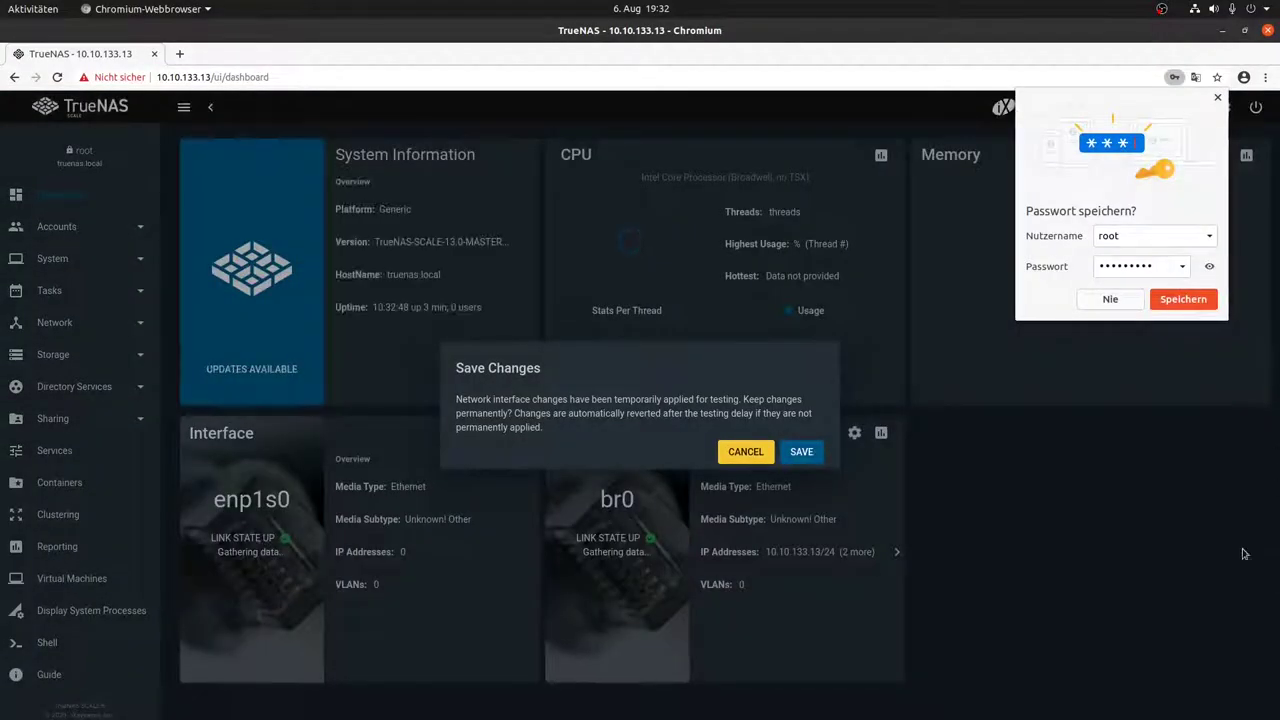
# Step: Keep the network changes permanently and dismiss the saved notice and password prompt
pyautogui.click(805, 453)
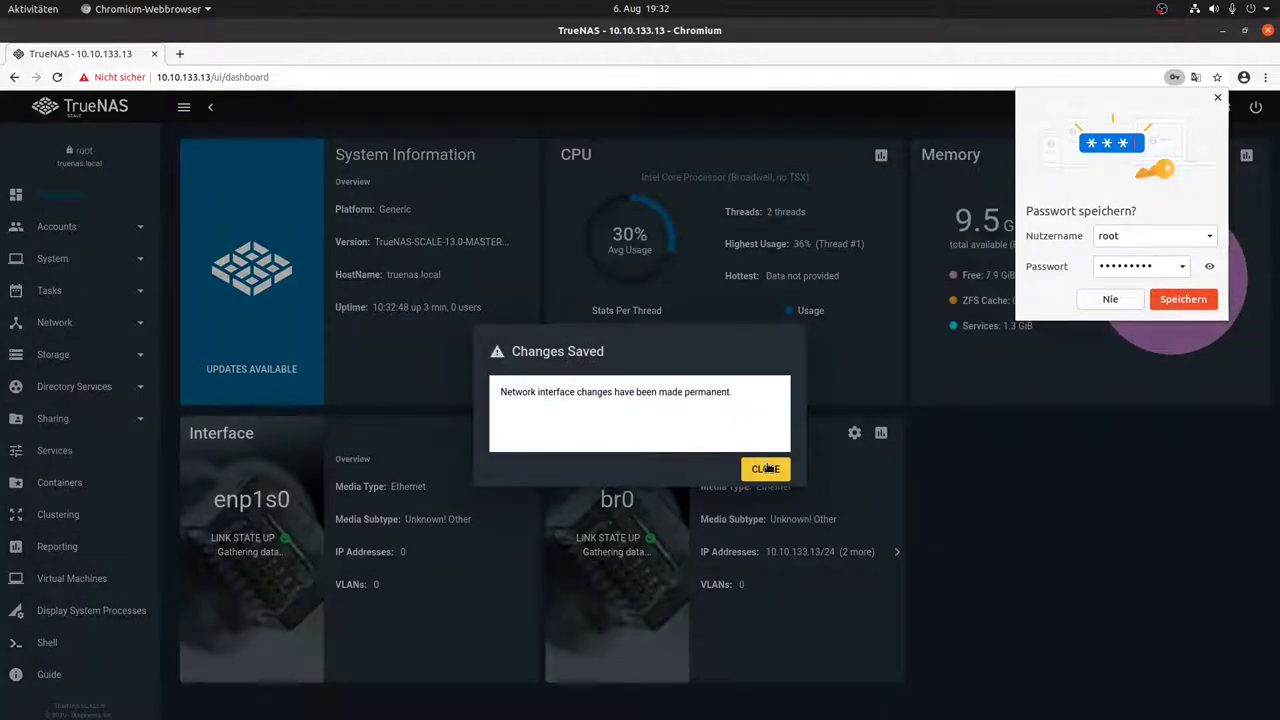
pyautogui.click(765, 466)
pyautogui.click(1183, 299)
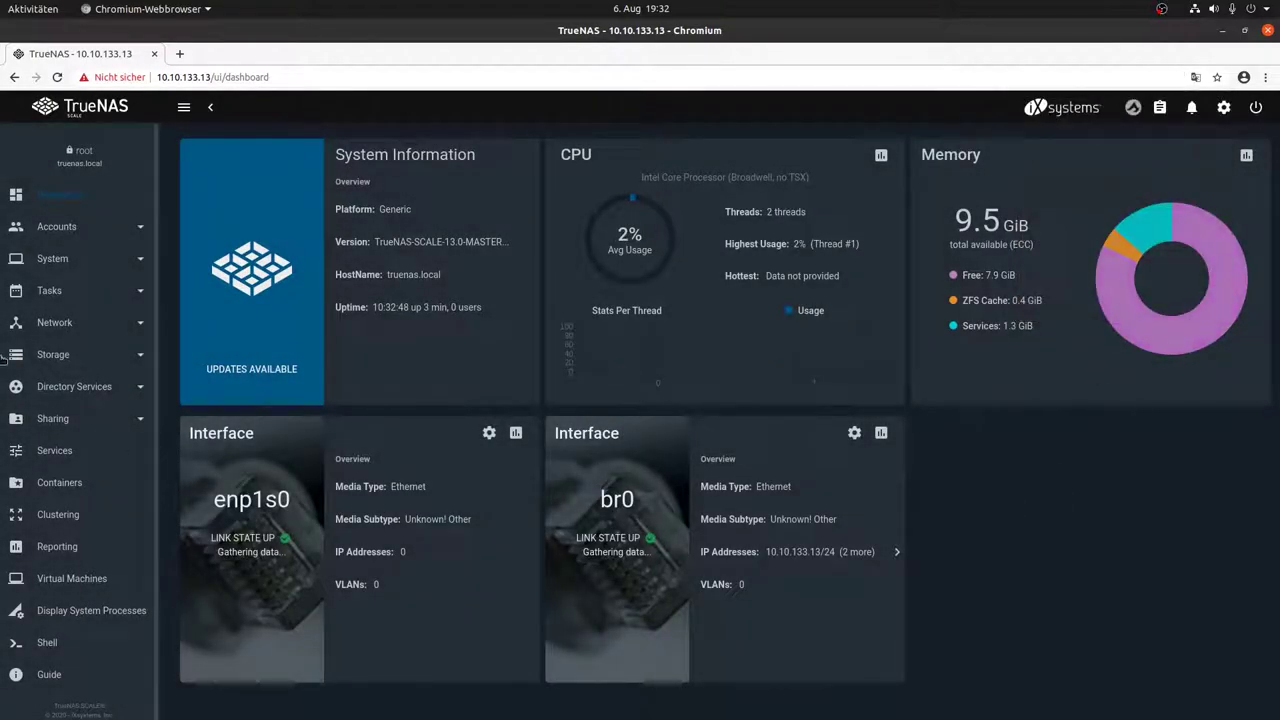
# Step: View the Network Summary showing br0 at 10.10.133.13/24, then expand Storage in the sidebar
pyautogui.click(60, 325)
pyautogui.click(72, 354)
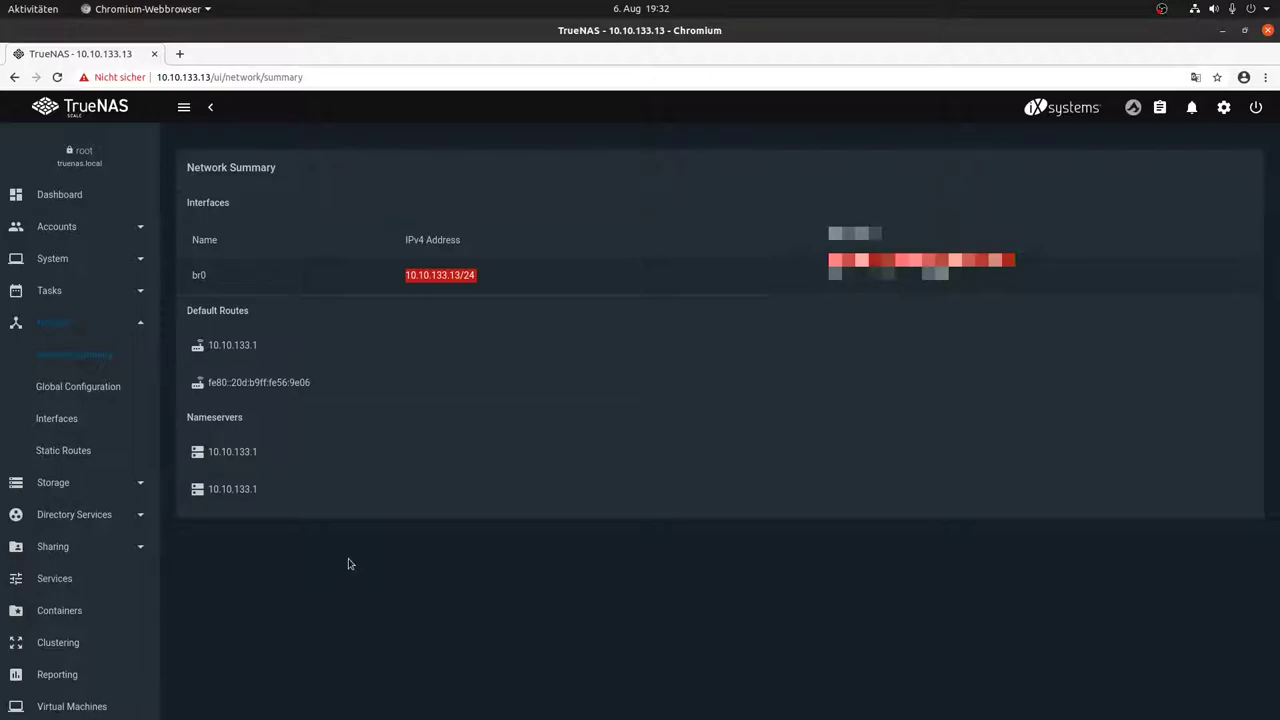
pyautogui.click(70, 485)
# Step: Start creating a new pool and name it mainpool in the Pool Manager
pyautogui.click(71, 390)
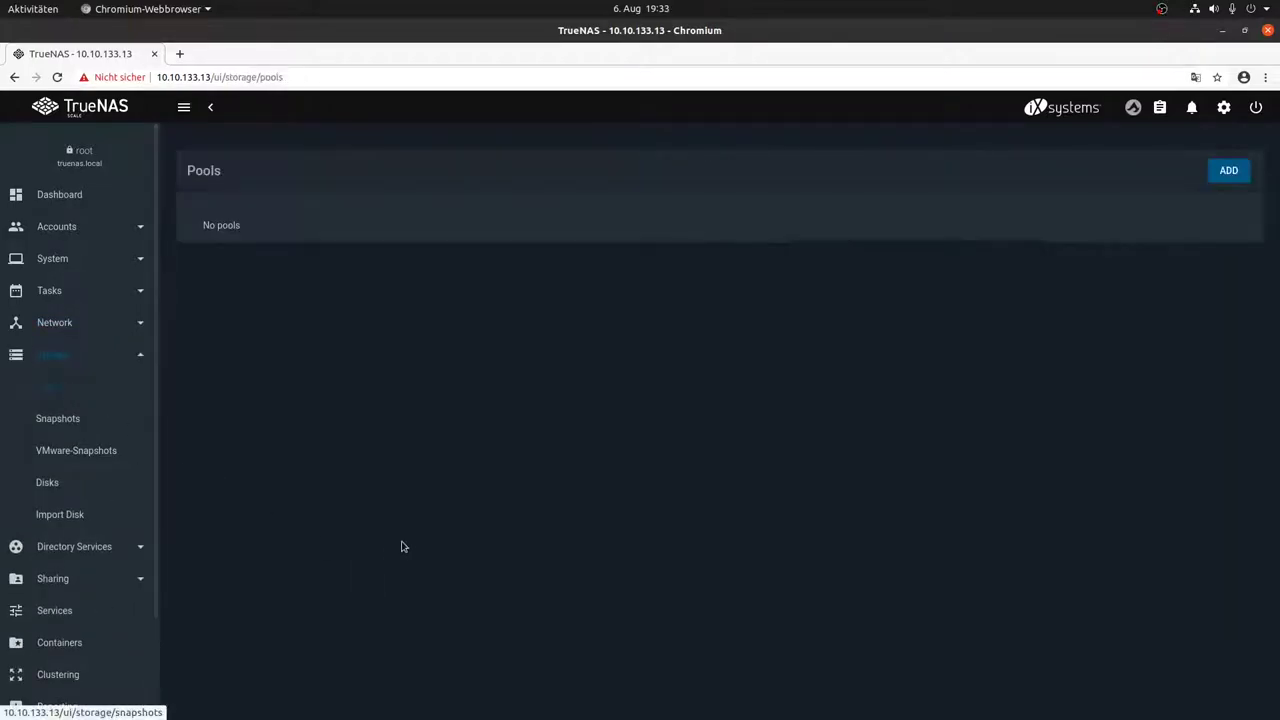
pyautogui.click(1240, 175)
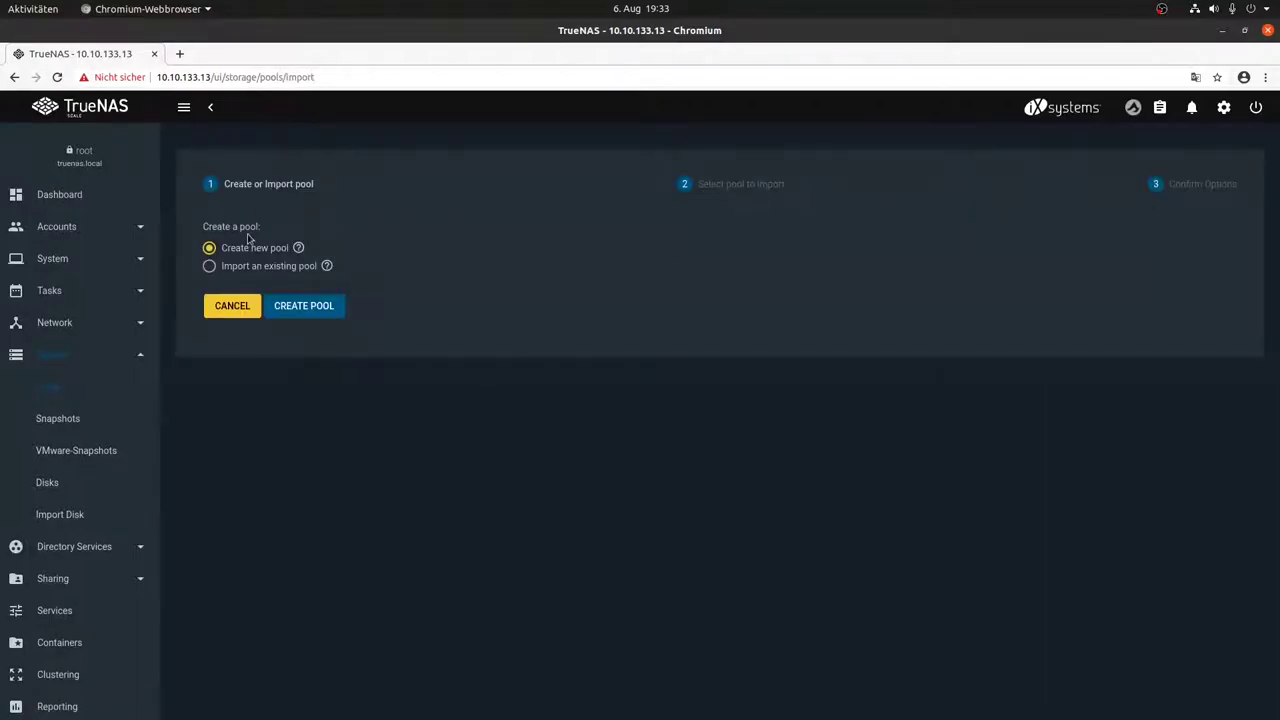
pyautogui.click(218, 268)
pyautogui.click(209, 248)
pyautogui.click(305, 306)
pyautogui.click(255, 224)
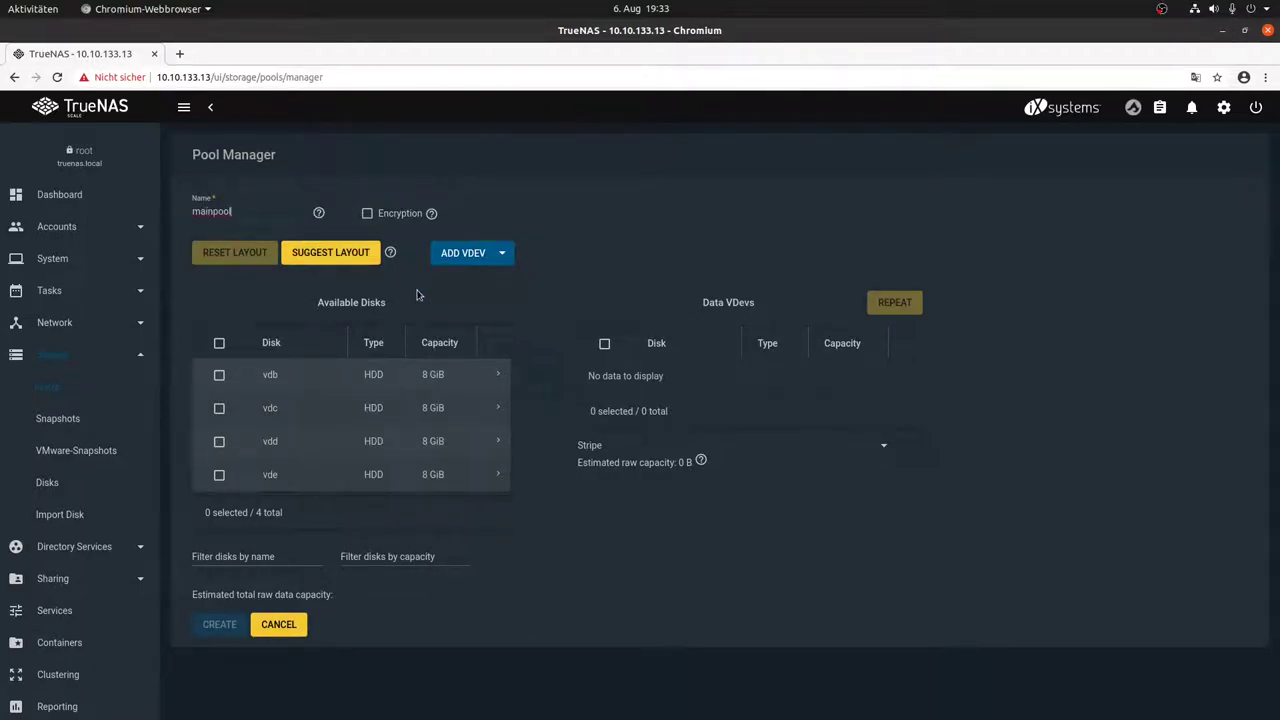
# Step: Put disks vdb–vde into a Raid-z2 data vdev and create the pool, confirming disk erasure
pyautogui.click(219, 343)
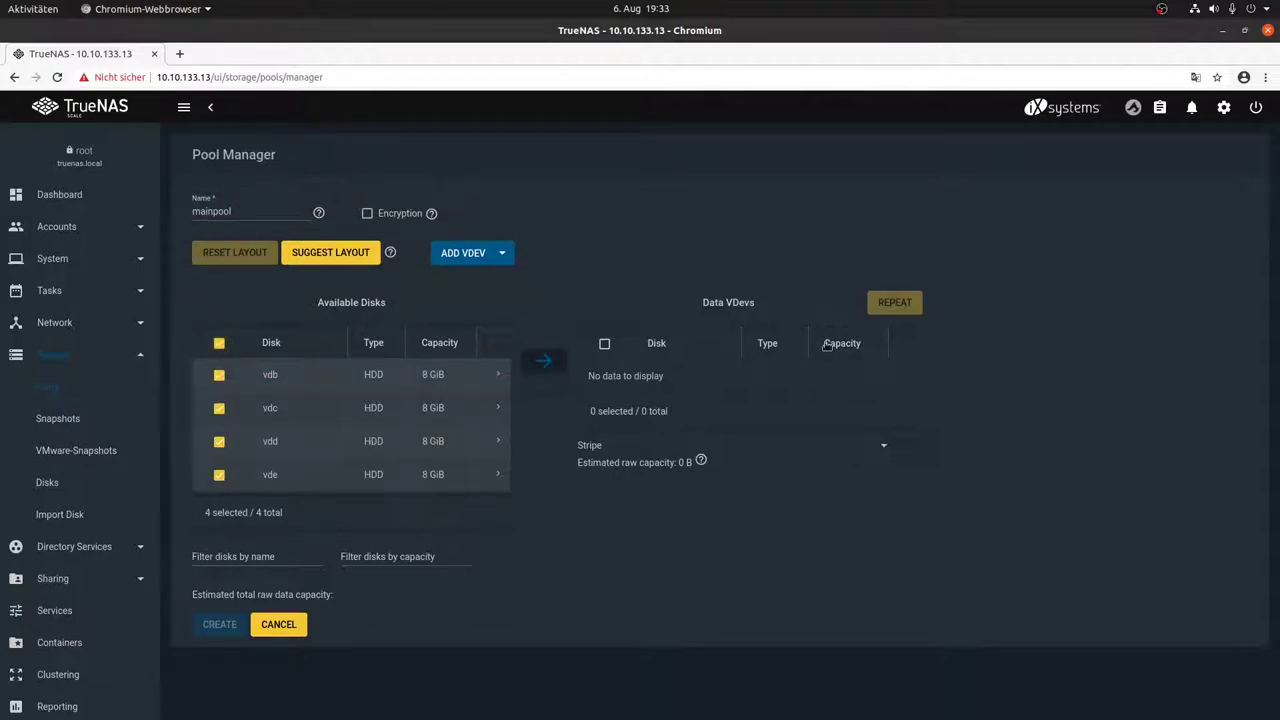
pyautogui.click(546, 364)
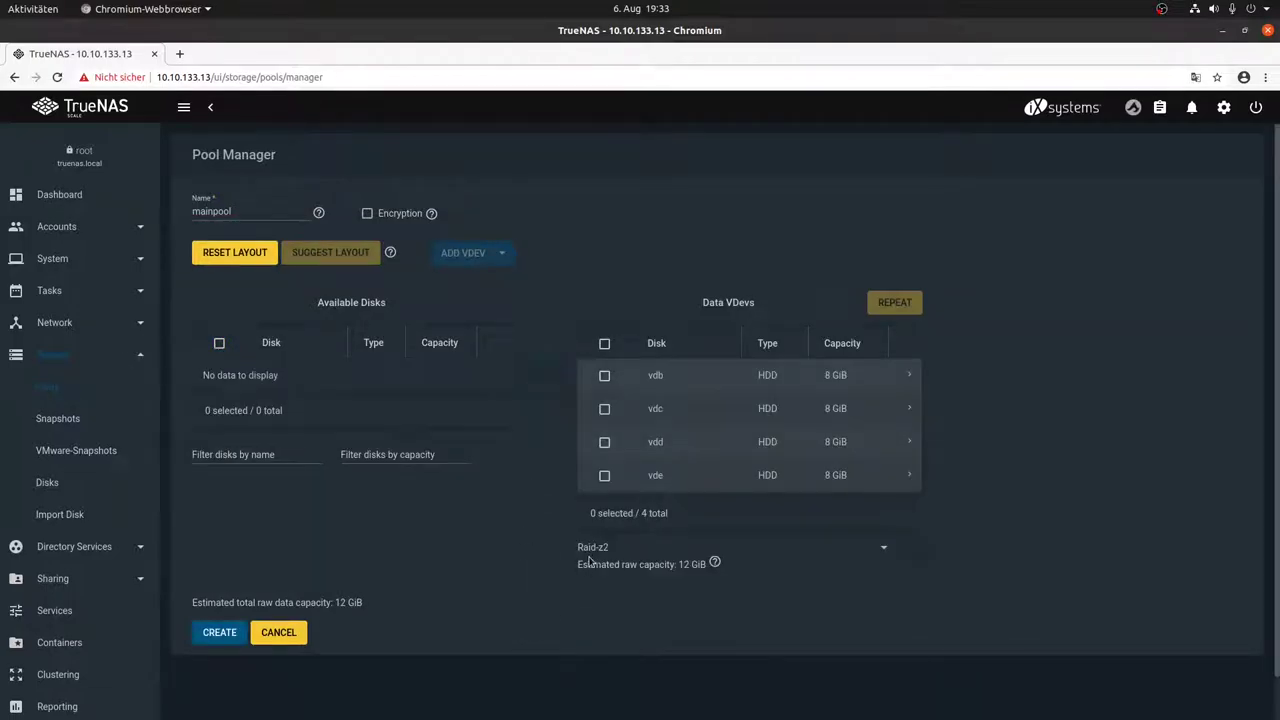
pyautogui.click(206, 634)
pyautogui.click(568, 438)
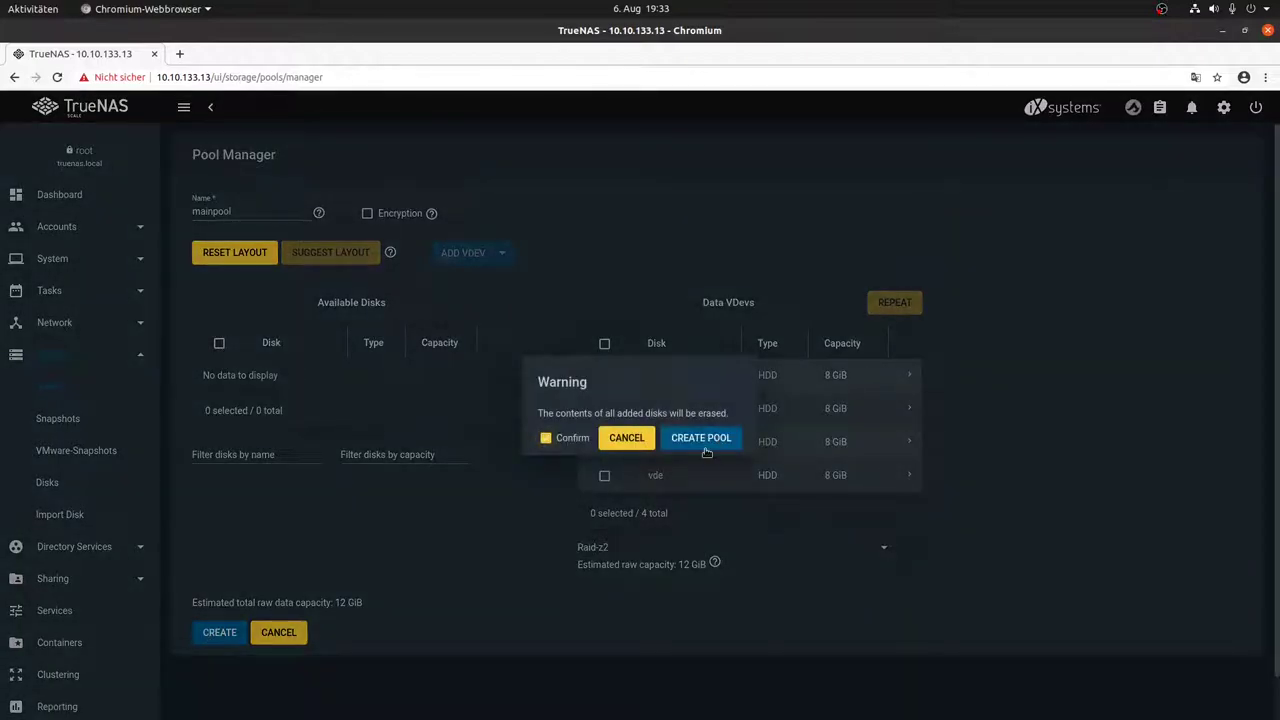
pyautogui.click(703, 439)
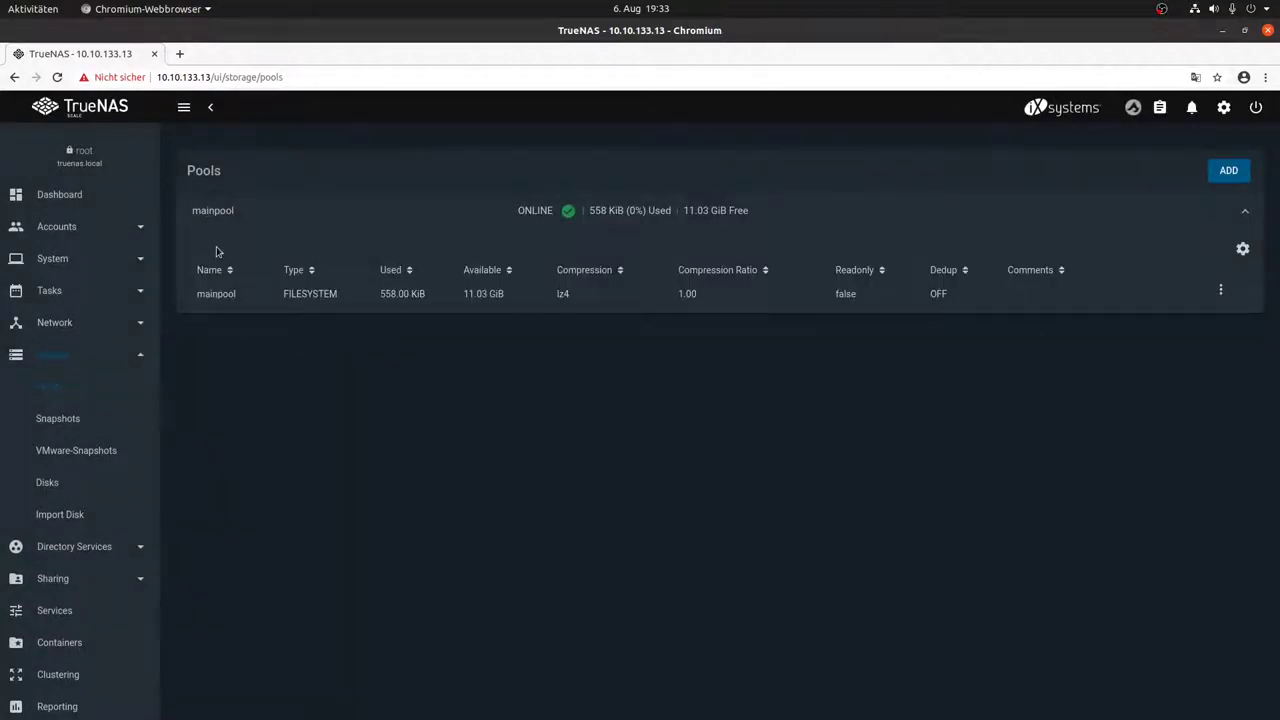
# Step: Add dataset kvm with comment 'kvm guests' to mainpool
pyautogui.click(1222, 291)
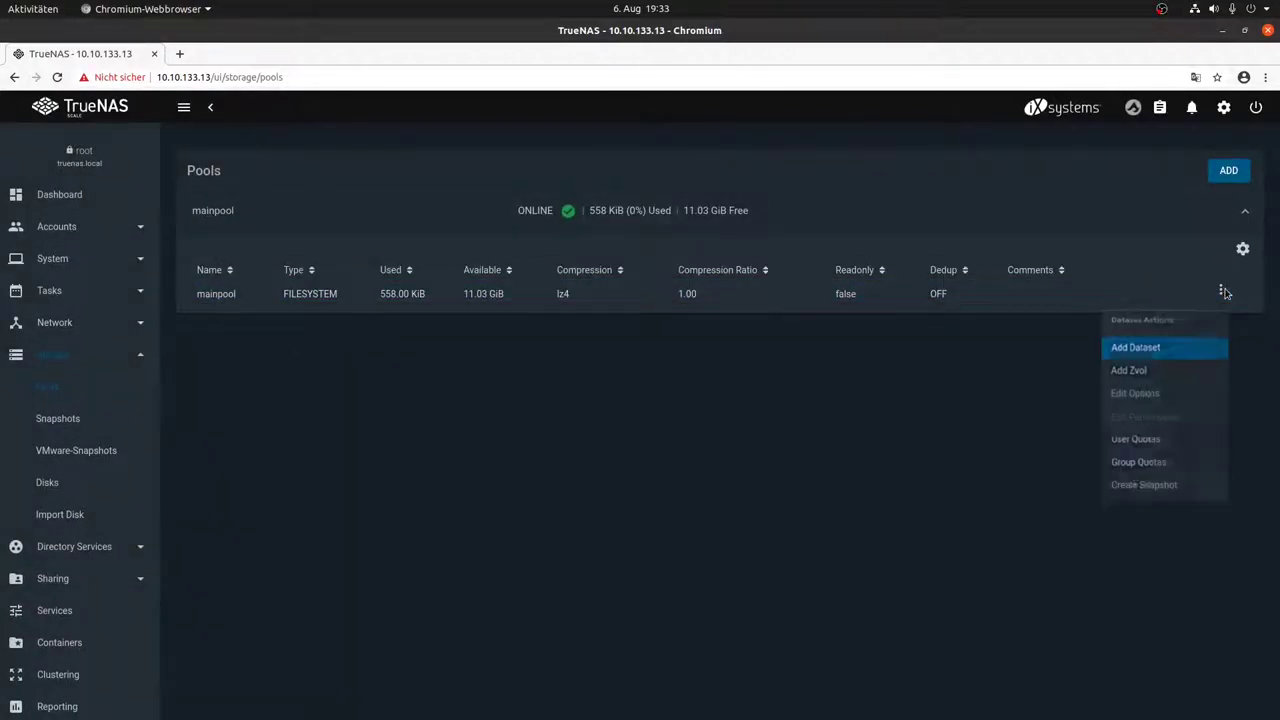
pyautogui.click(1187, 353)
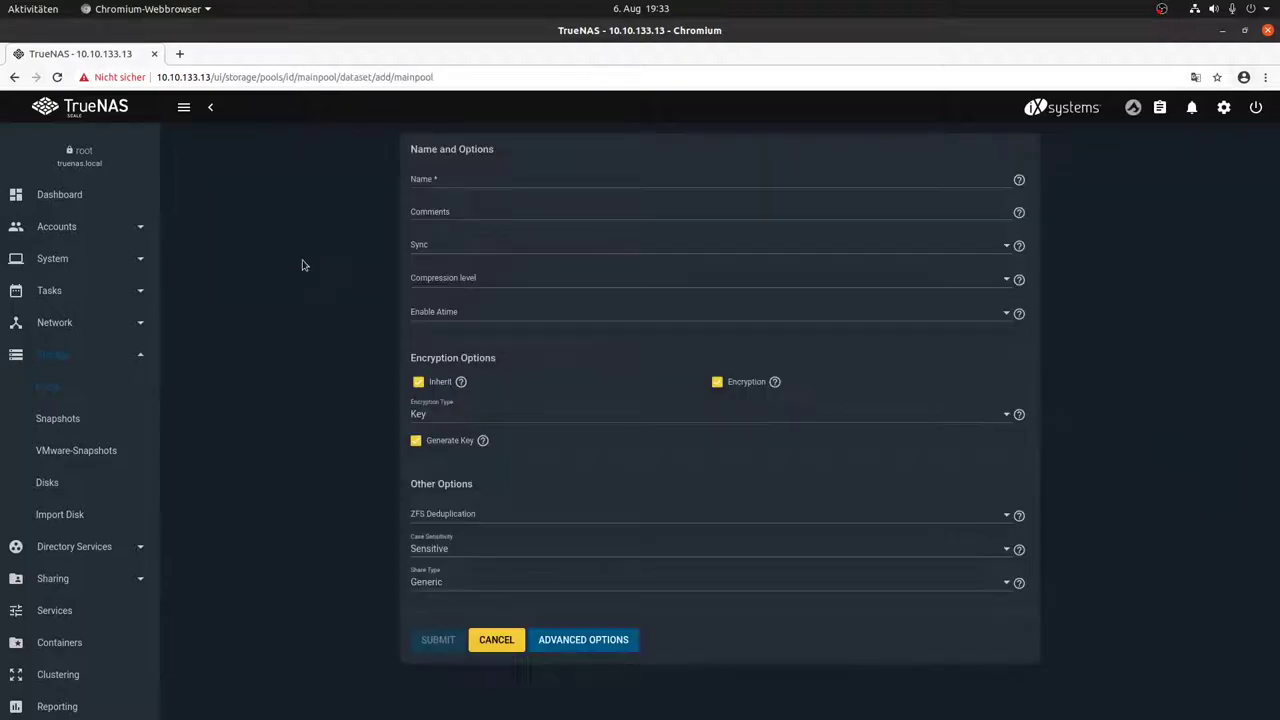
pyautogui.click(435, 180)
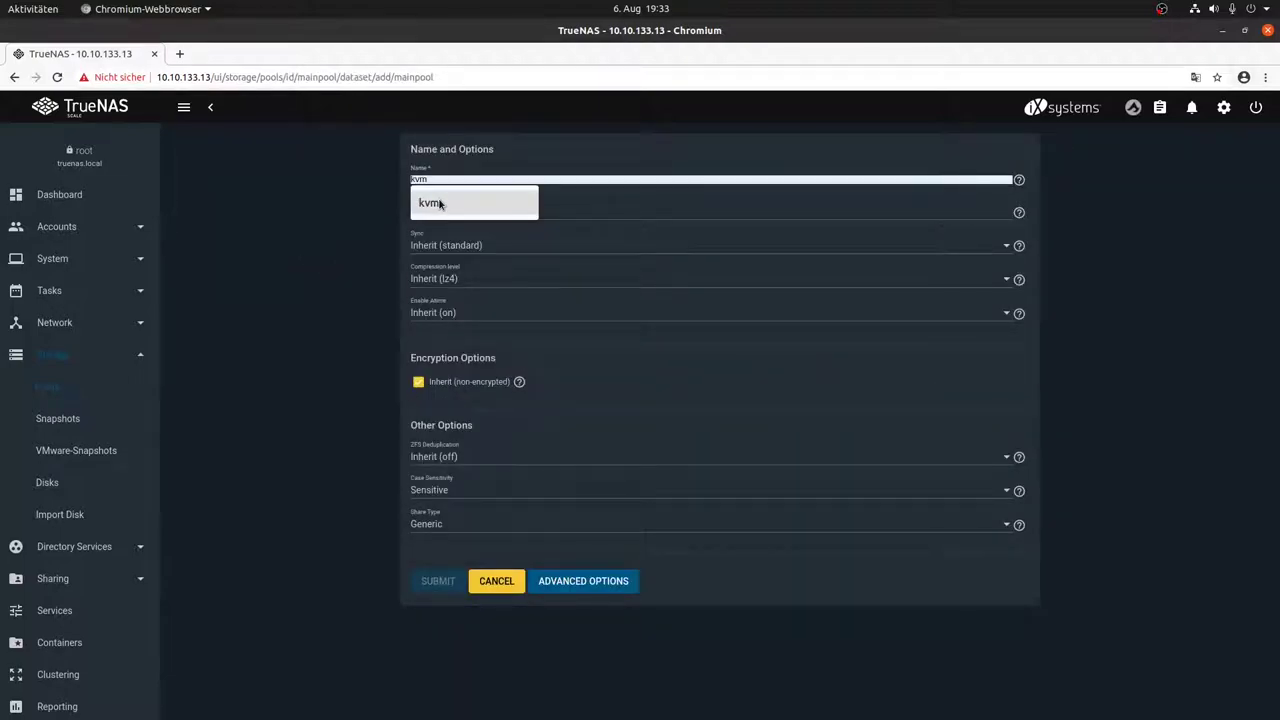
pyautogui.click(440, 204)
pyautogui.click(436, 207)
pyautogui.click(440, 236)
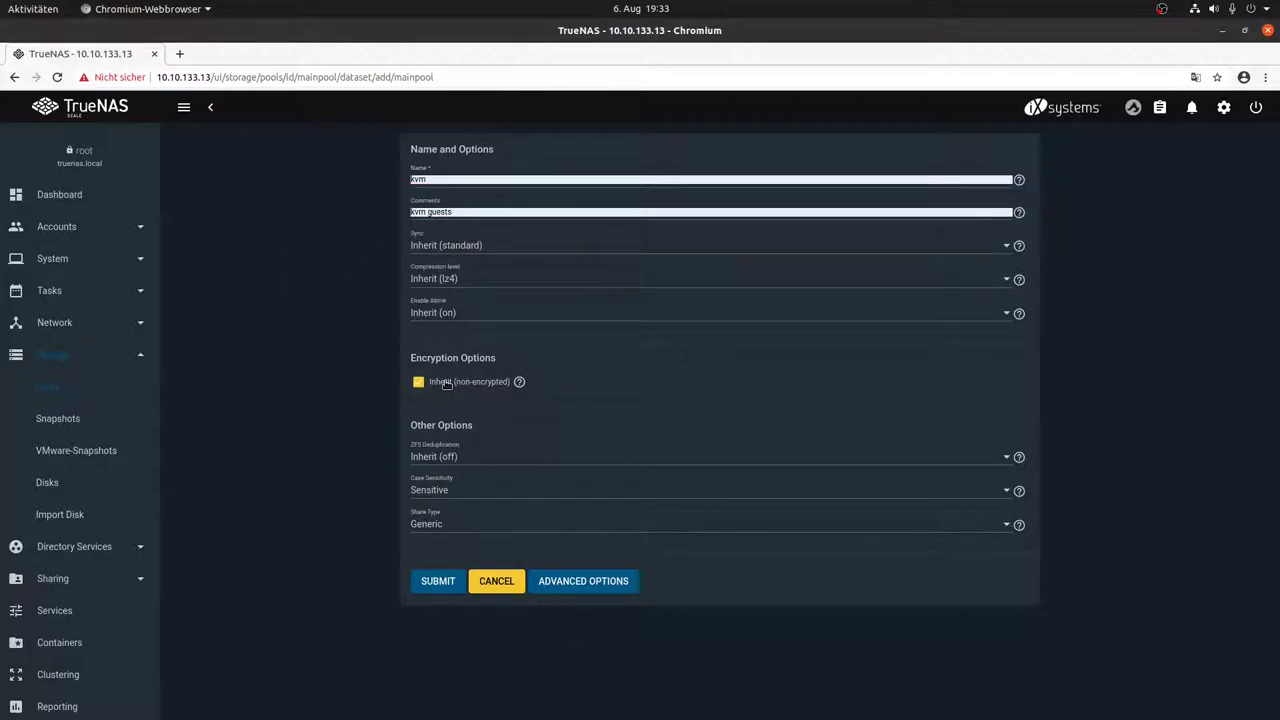
pyautogui.click(446, 585)
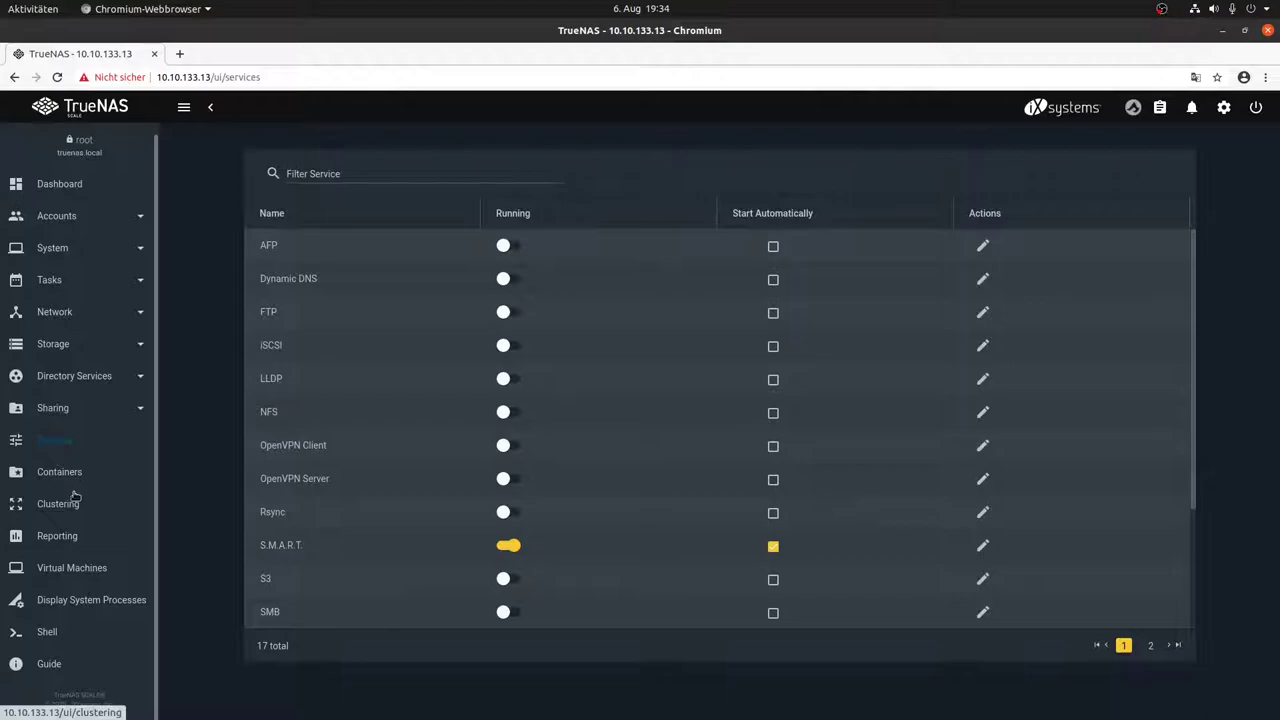
# Step: Start a new Linux virtual machine named alpine1
pyautogui.click(62, 569)
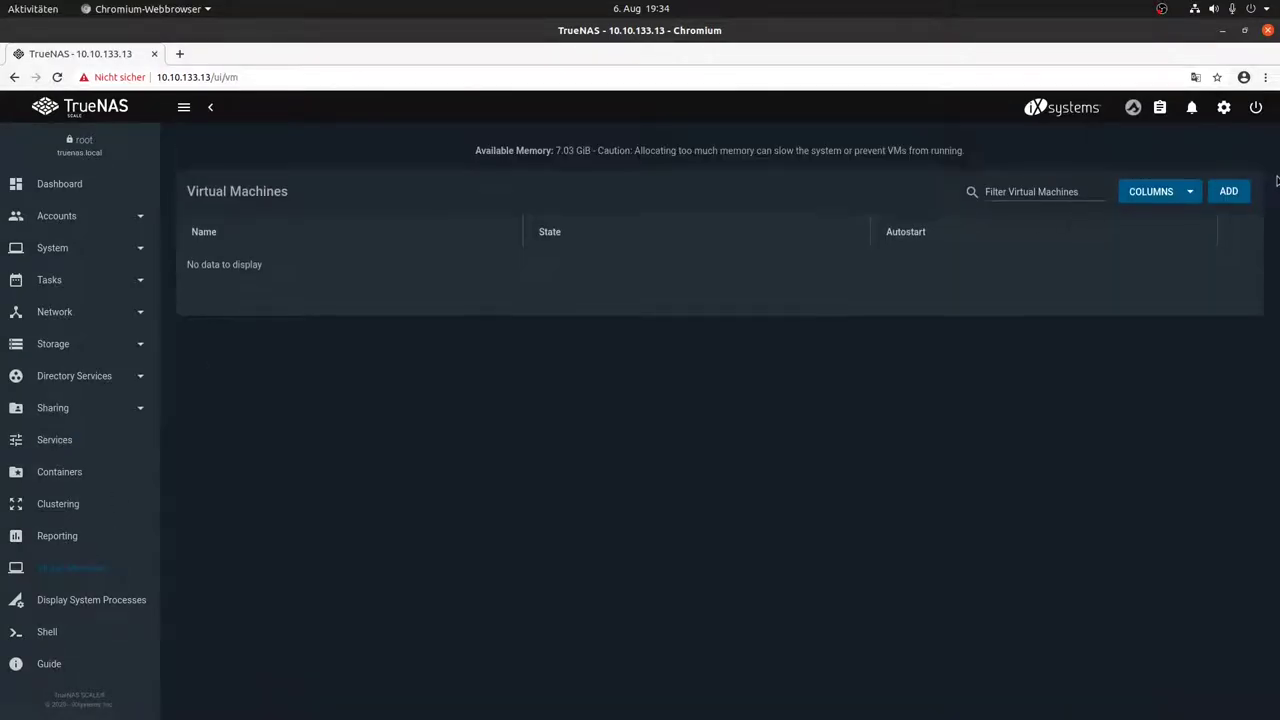
pyautogui.click(1230, 192)
pyautogui.click(283, 224)
pyautogui.click(269, 254)
pyautogui.click(266, 264)
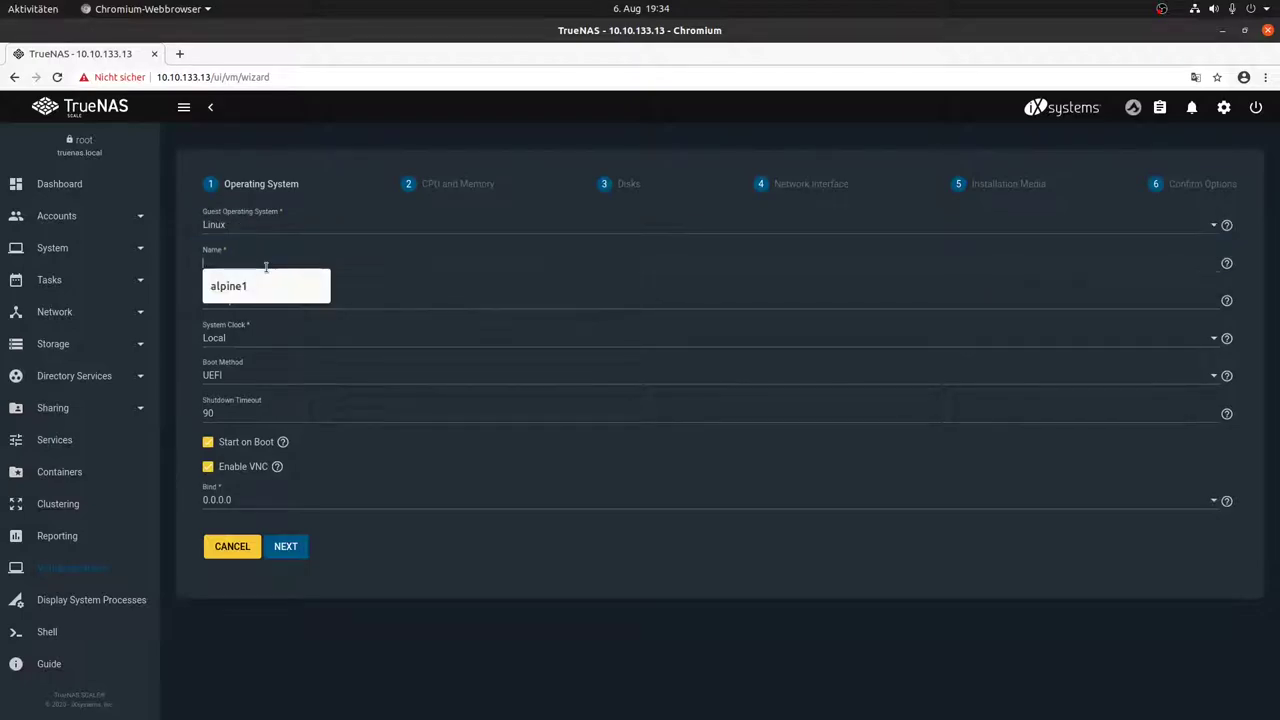
pyautogui.write('alpine1')
pyautogui.press('Tab')
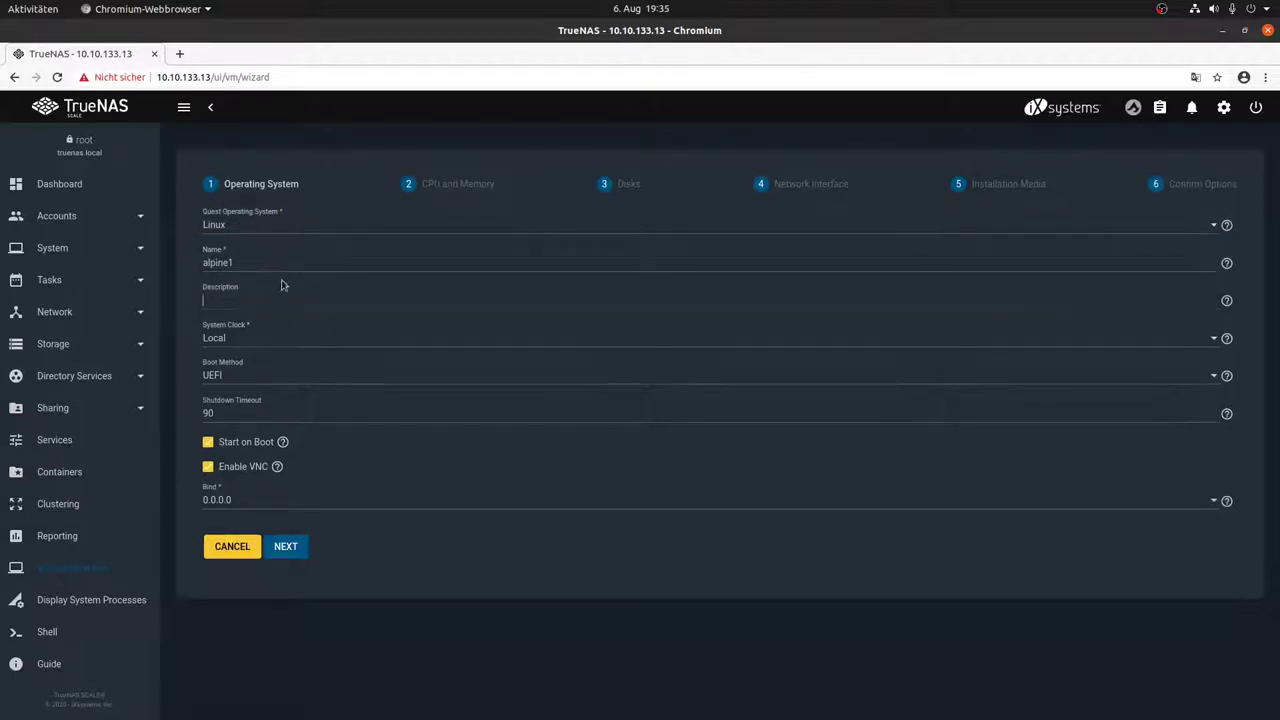
pyautogui.click(287, 546)
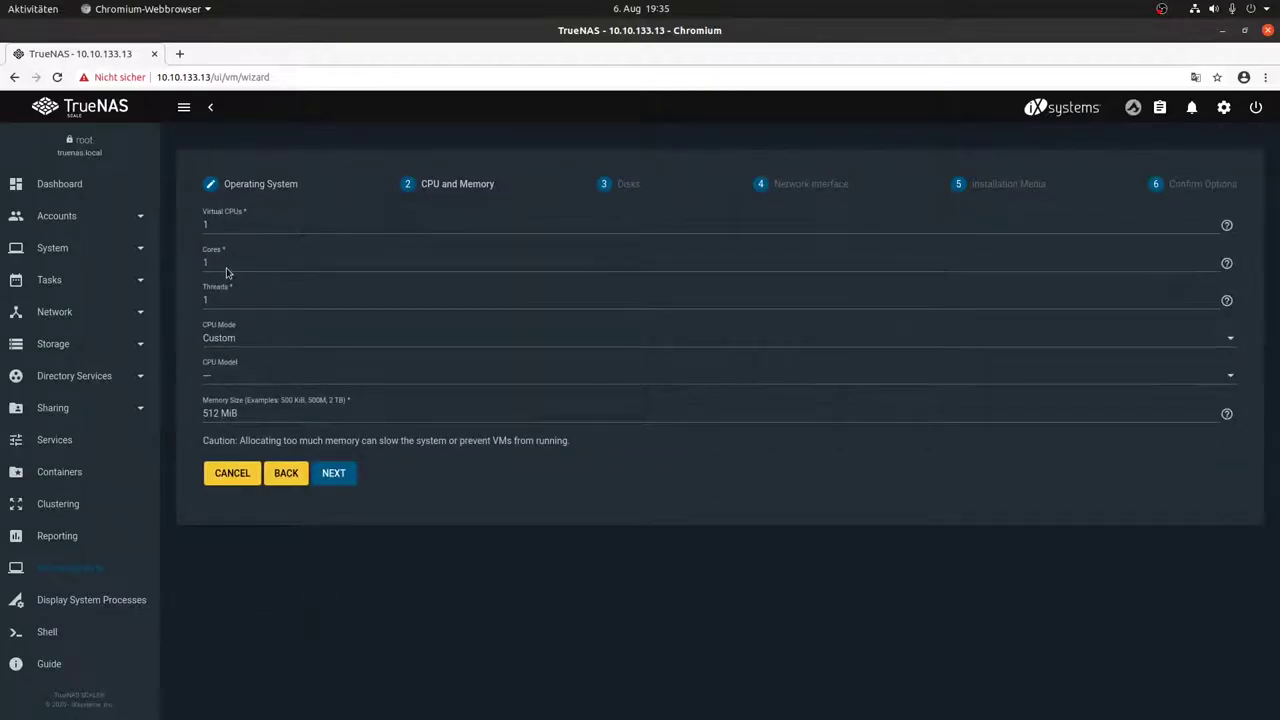
# Step: Keep the CPU defaults and place the VM disk zvol on mainpool/kvm with a new size
pyautogui.doubleClick(230, 228)
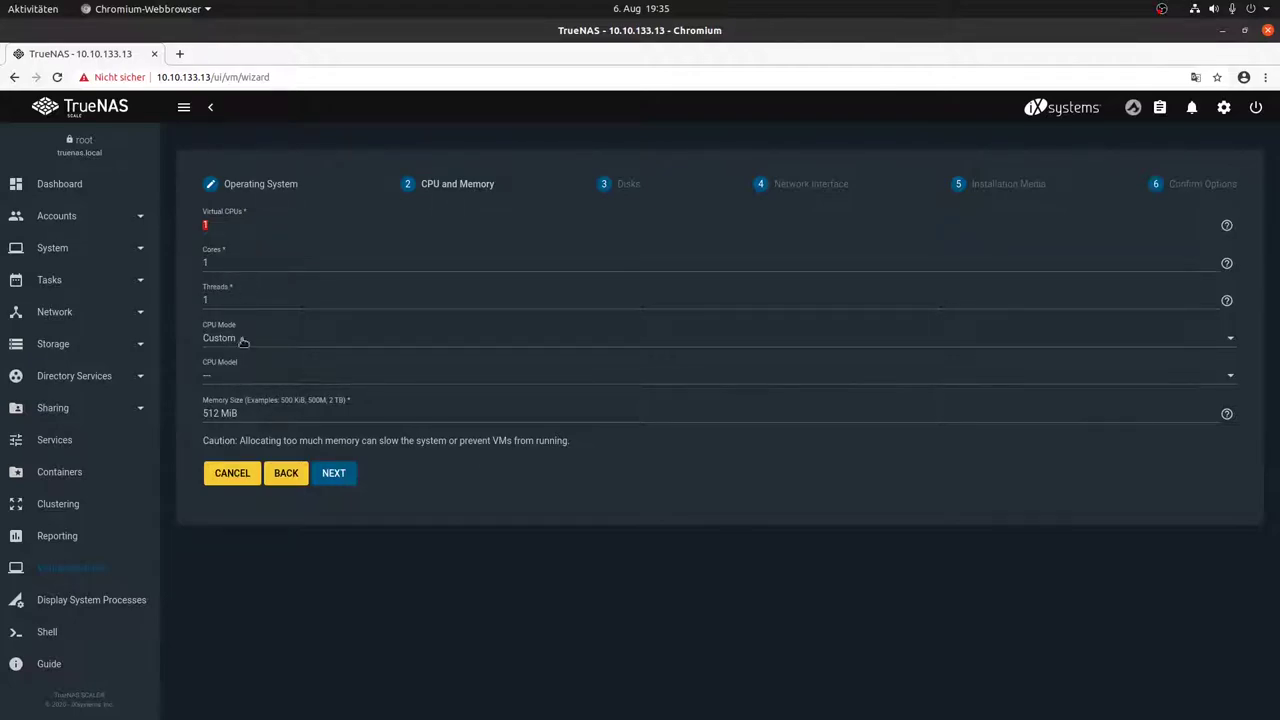
pyautogui.click(338, 475)
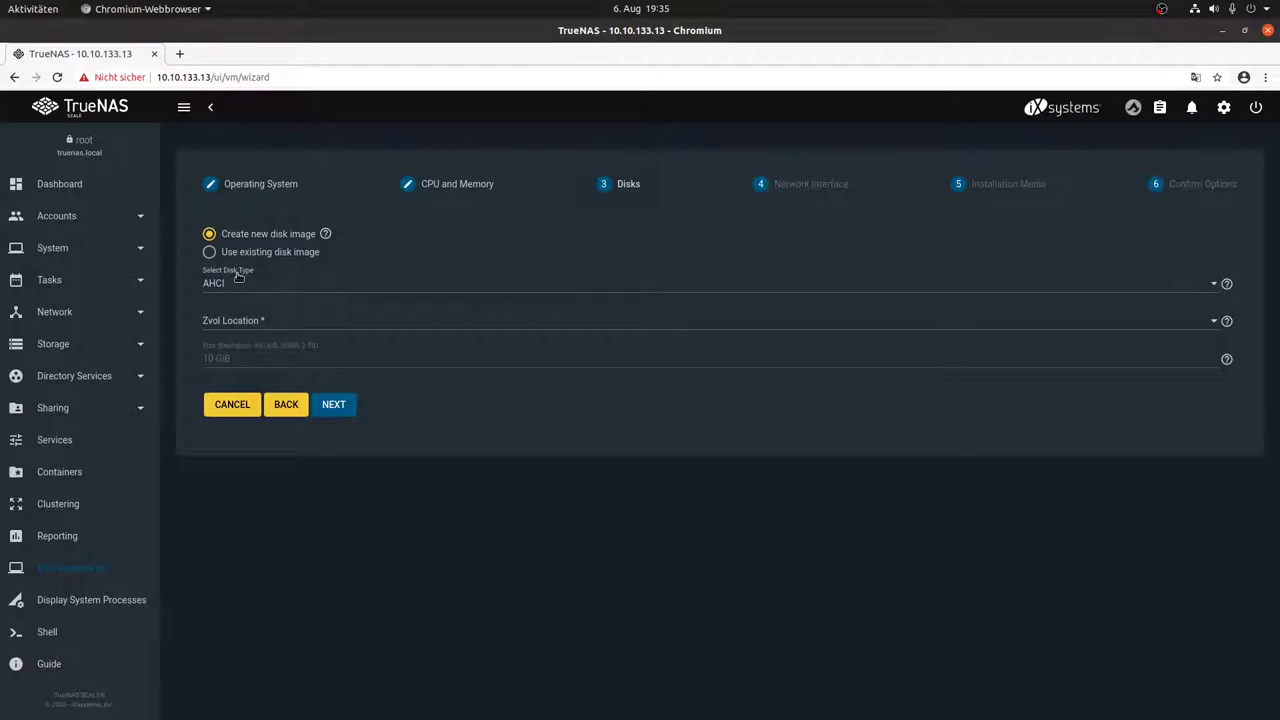
pyautogui.click(243, 321)
pyautogui.click(247, 346)
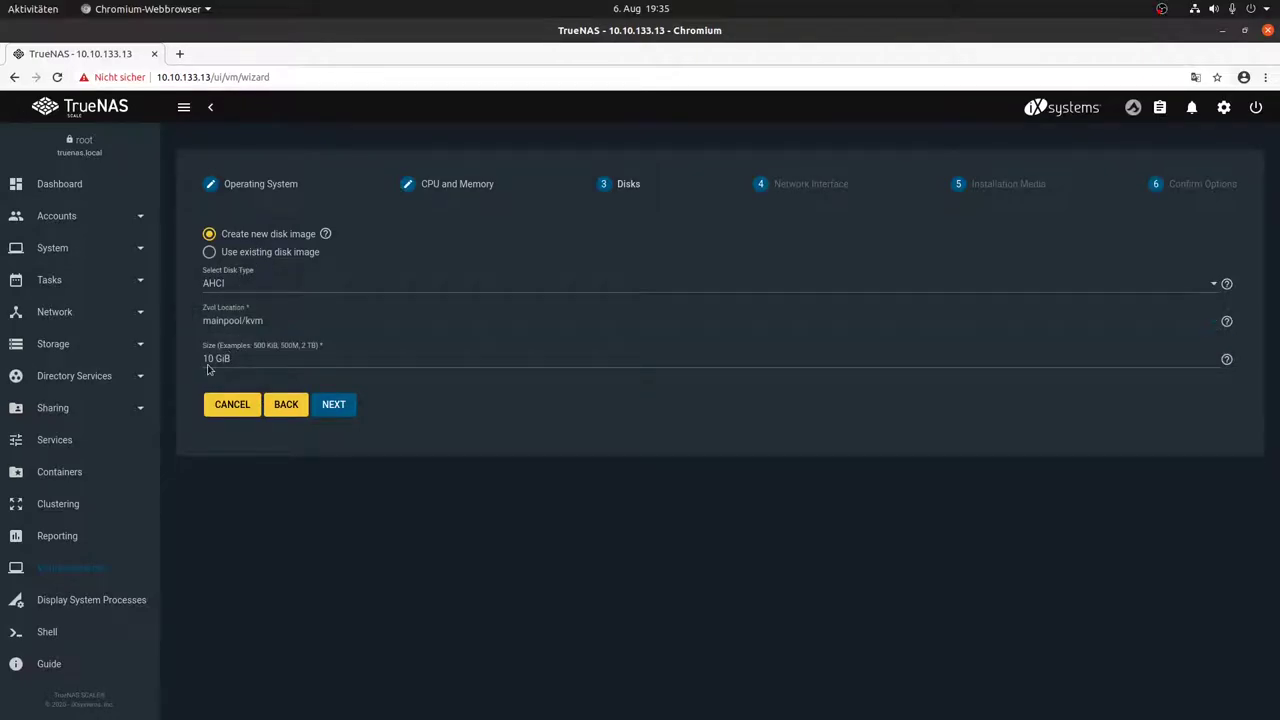
pyautogui.moveTo(216, 360); pyautogui.dragTo(175, 364)
pyautogui.write('20')
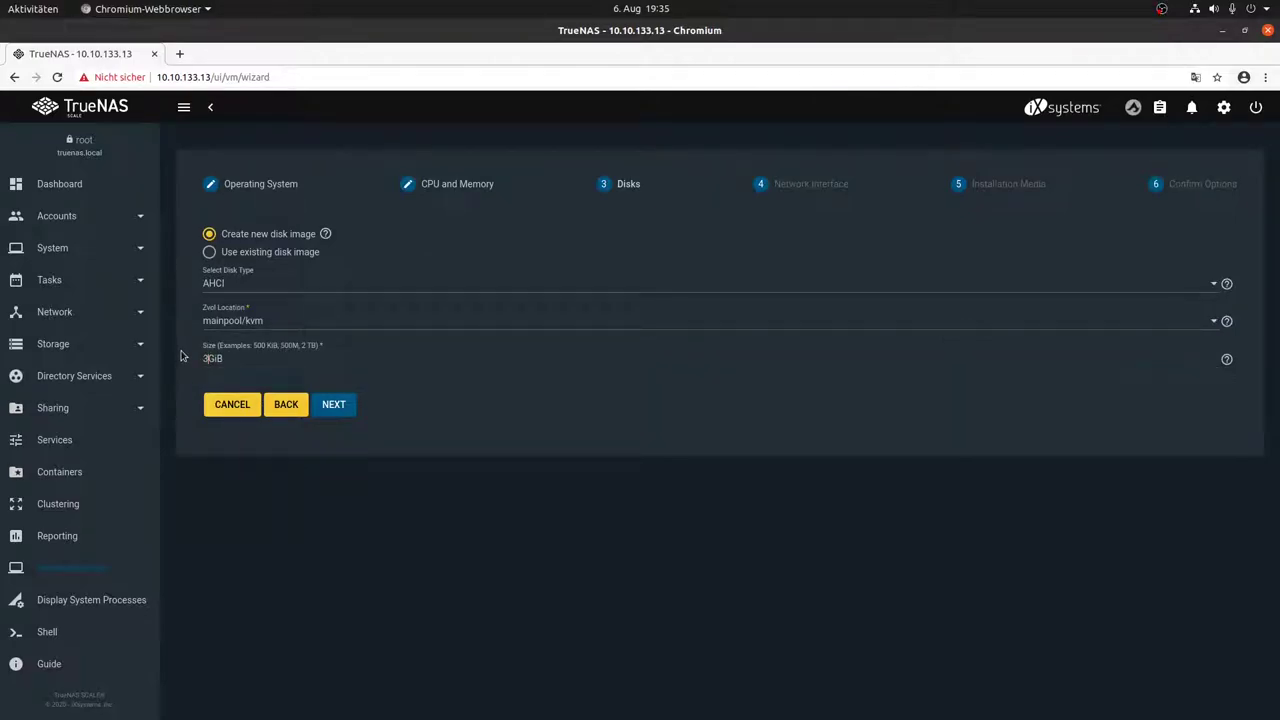
pyautogui.click(340, 405)
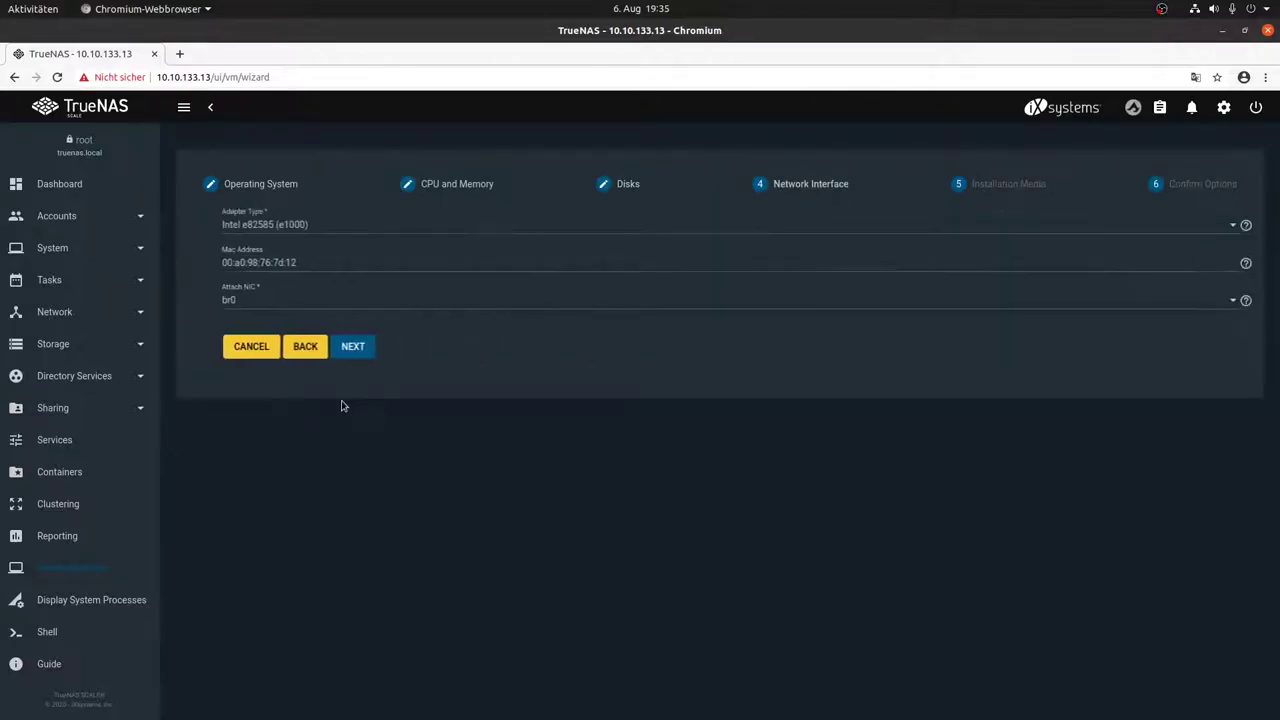
# Step: Use a VirtIO network adapter attached to br0
pyautogui.click(280, 228)
pyautogui.click(268, 256)
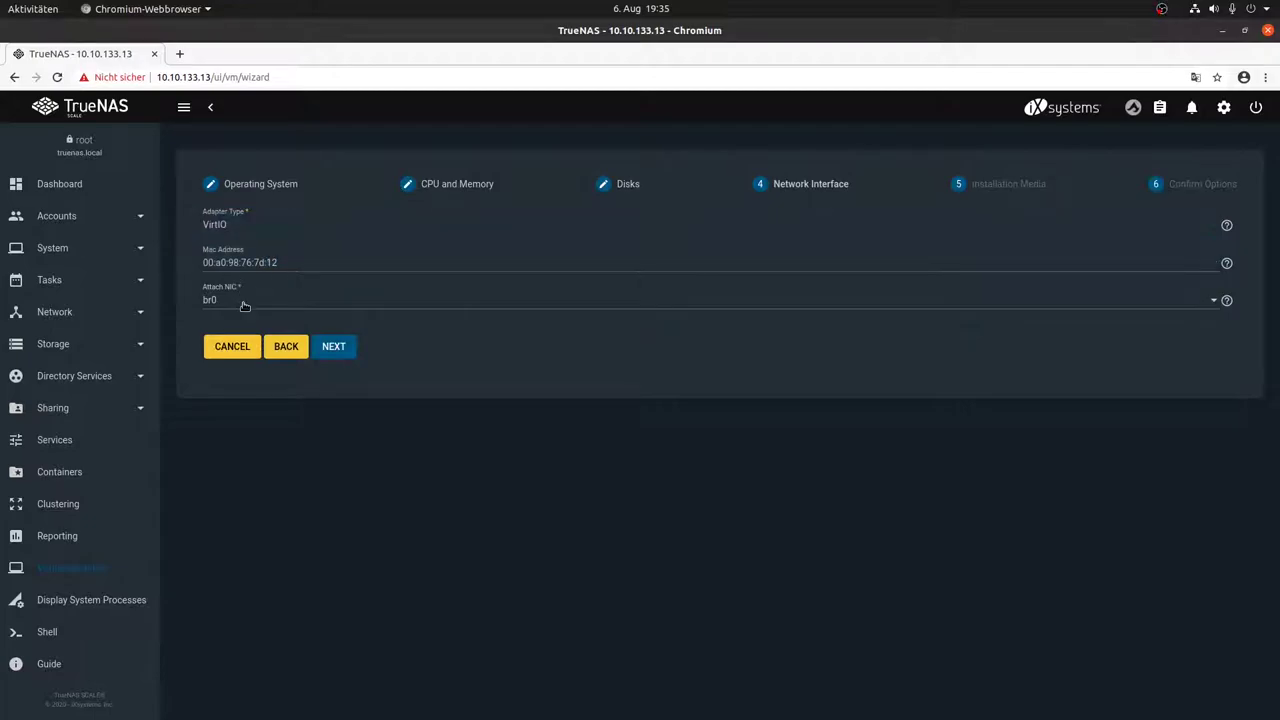
pyautogui.click(240, 302)
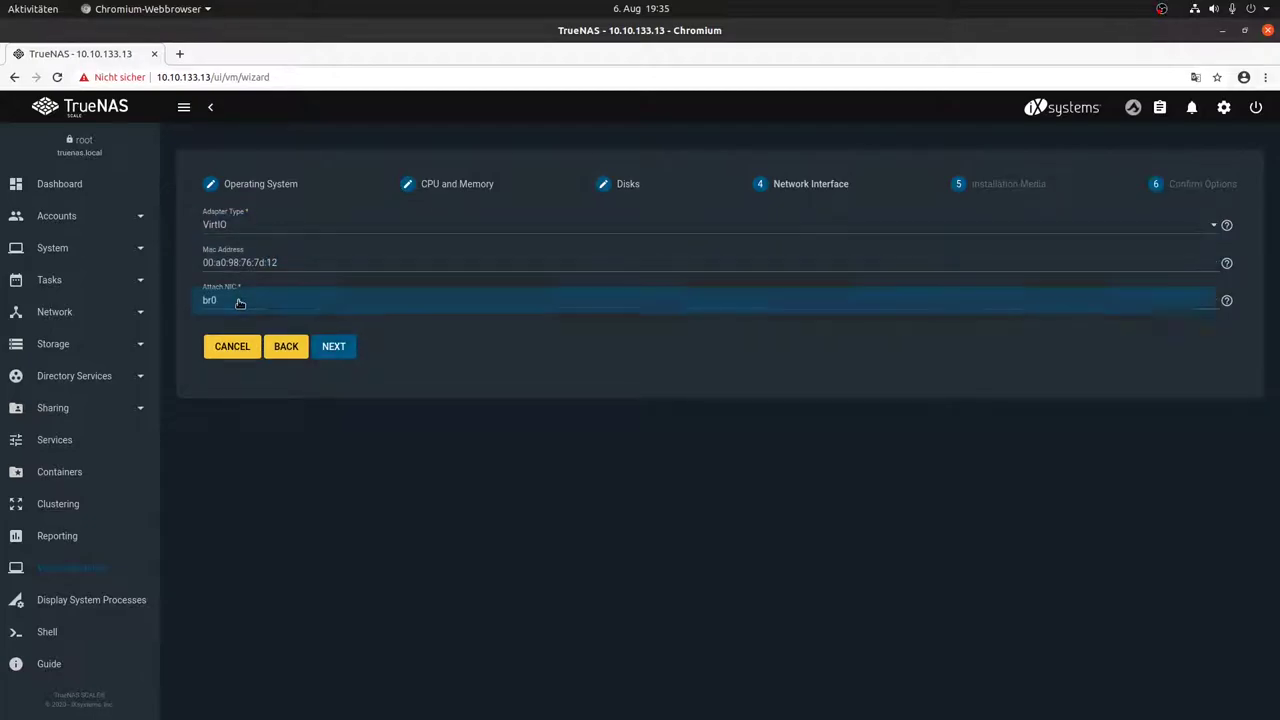
pyautogui.click(240, 302)
# Step: Choose /mnt/mainpool/kvm/alpine-extended-3.12.0-x86_64.iso as install media, create alpine1 and start it
pyautogui.click(333, 352)
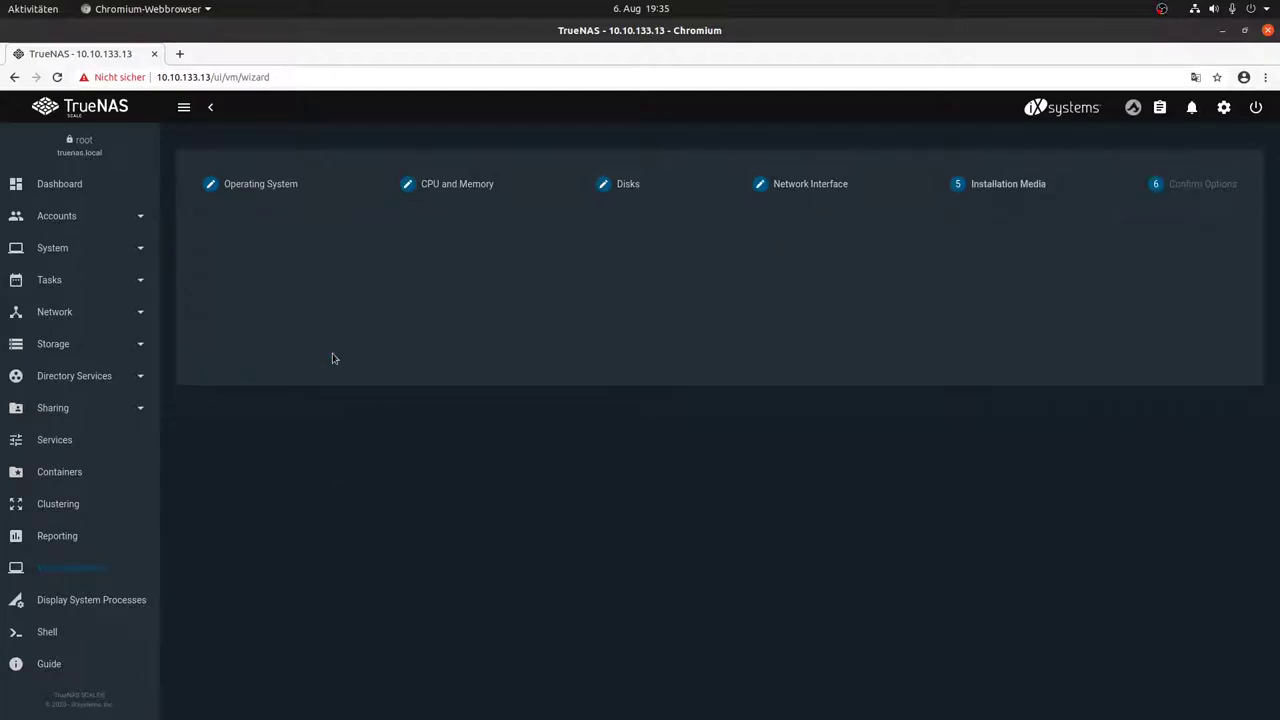
pyautogui.click(211, 262)
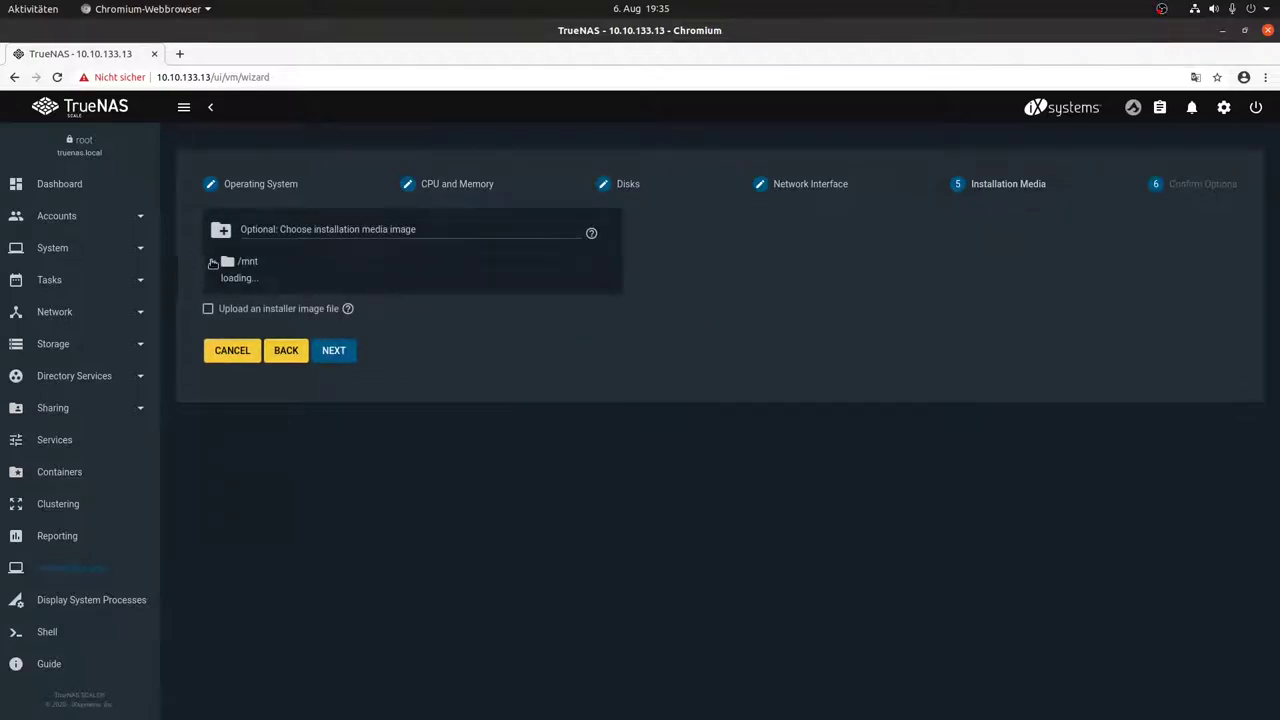
pyautogui.click(226, 282)
pyautogui.click(238, 304)
pyautogui.click(305, 323)
pyautogui.click(320, 404)
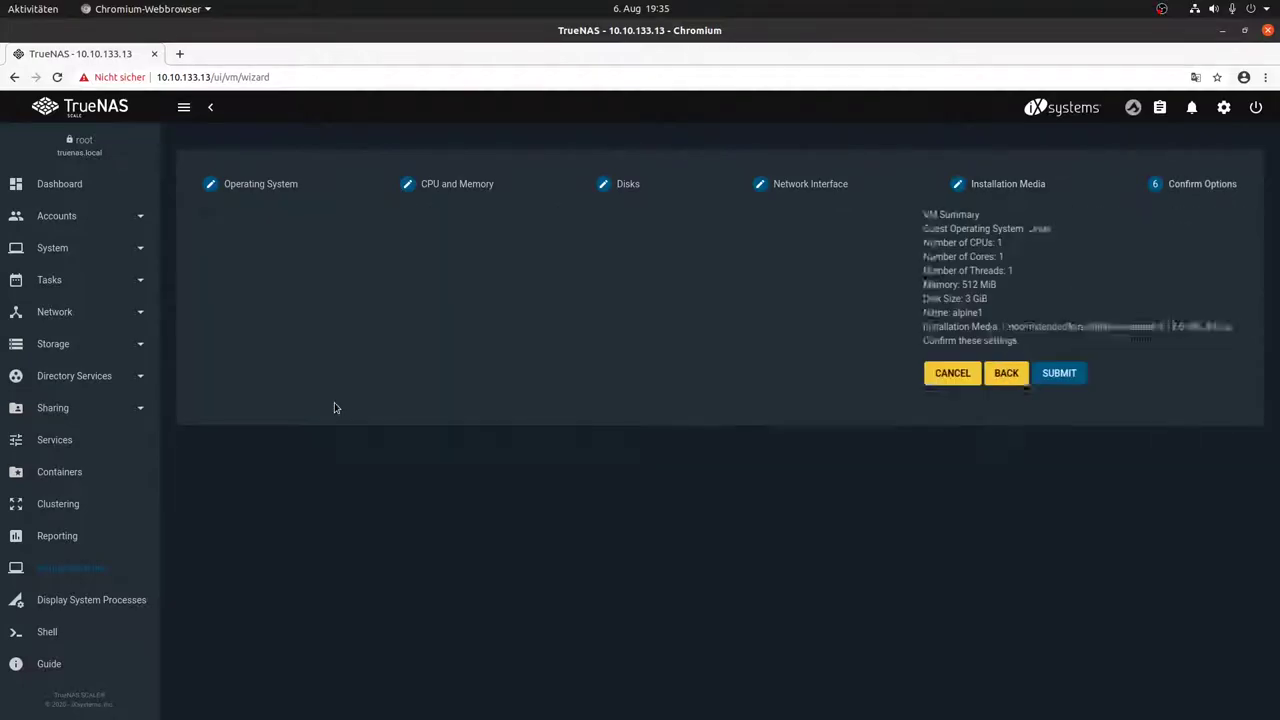
pyautogui.click(349, 382)
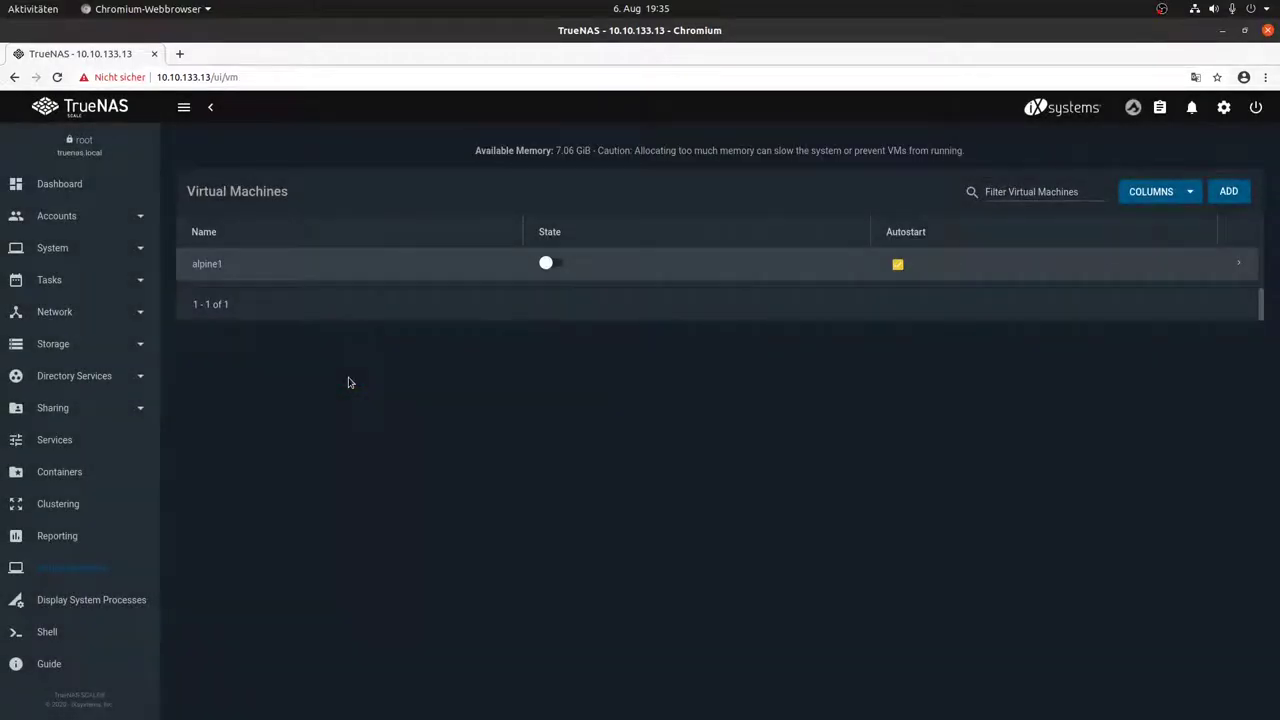
pyautogui.click(549, 263)
# Step: Expand the alpine1 VM row and open its VNC console in a new tab
pyautogui.click(1240, 263)
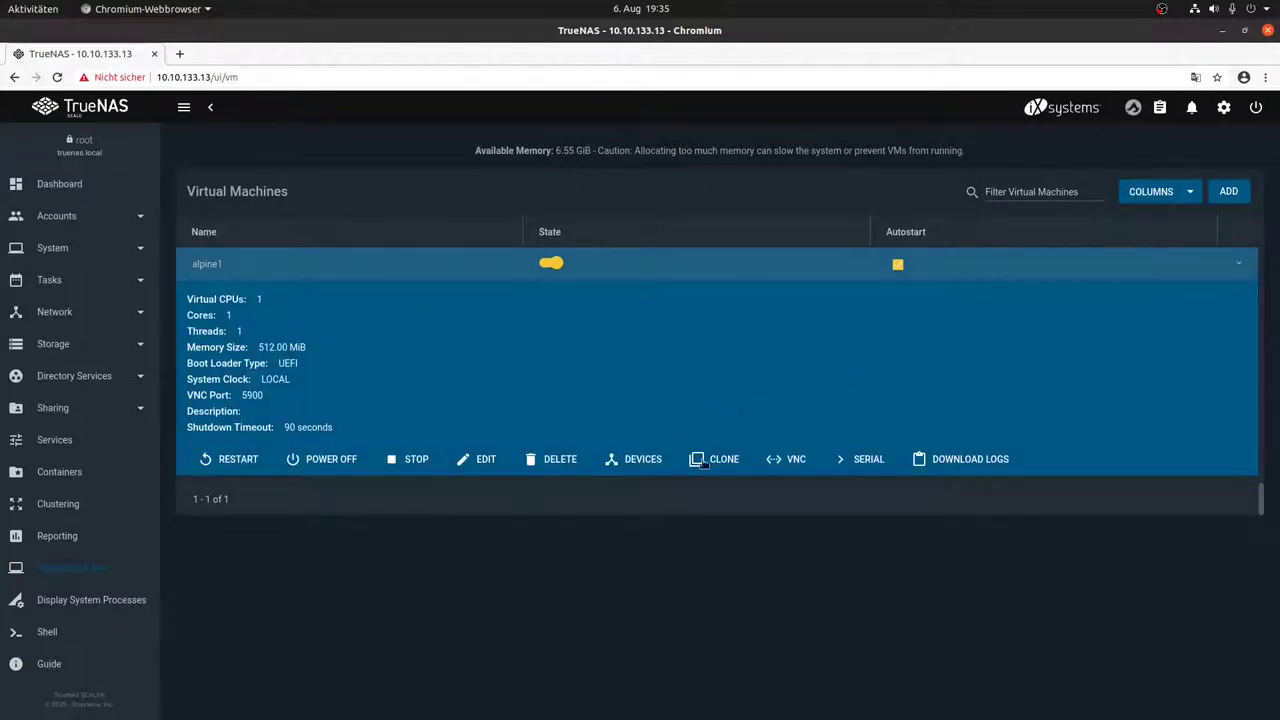
pyautogui.click(786, 459)
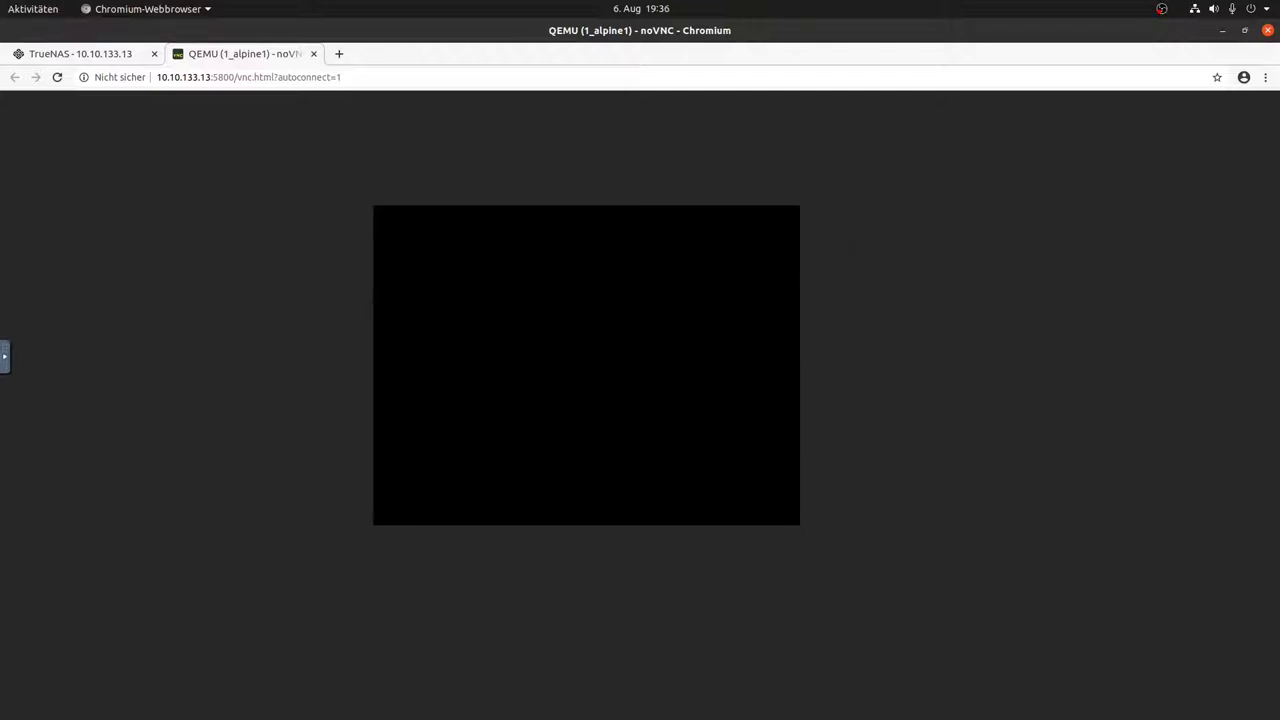
# Step: Log in as root and run setup-alpine: de keyboard, hostname alpine1, disk vda, sys mode
pyautogui.write('root')
pyautogui.press('Return')
pyautogui.write('setup-alpine')
pyautogui.press('Return')
pyautogui.write('de')
pyautogui.press('Return')
pyautogui.write('de')
pyautogui.press('Return')
pyautogui.write('alpine1')
pyautogui.press('Return')
pyautogui.press('Return')
pyautogui.press('Return')
pyautogui.press('Return')
pyautogui.press('Return')
pyautogui.write('20')
pyautogui.press('Return')
pyautogui.press('Return')
pyautogui.write('vda')
pyautogui.press('Return')
pyautogui.write('sys')
# Step: In the TrueNAS host shell, inspect the VM with virsh list, virsh dumpxml 1_alpine1 and top
pyautogui.press('Return')
pyautogui.write('y')
pyautogui.press('Return')
pyautogui.hotkey('alt', 'Tab')
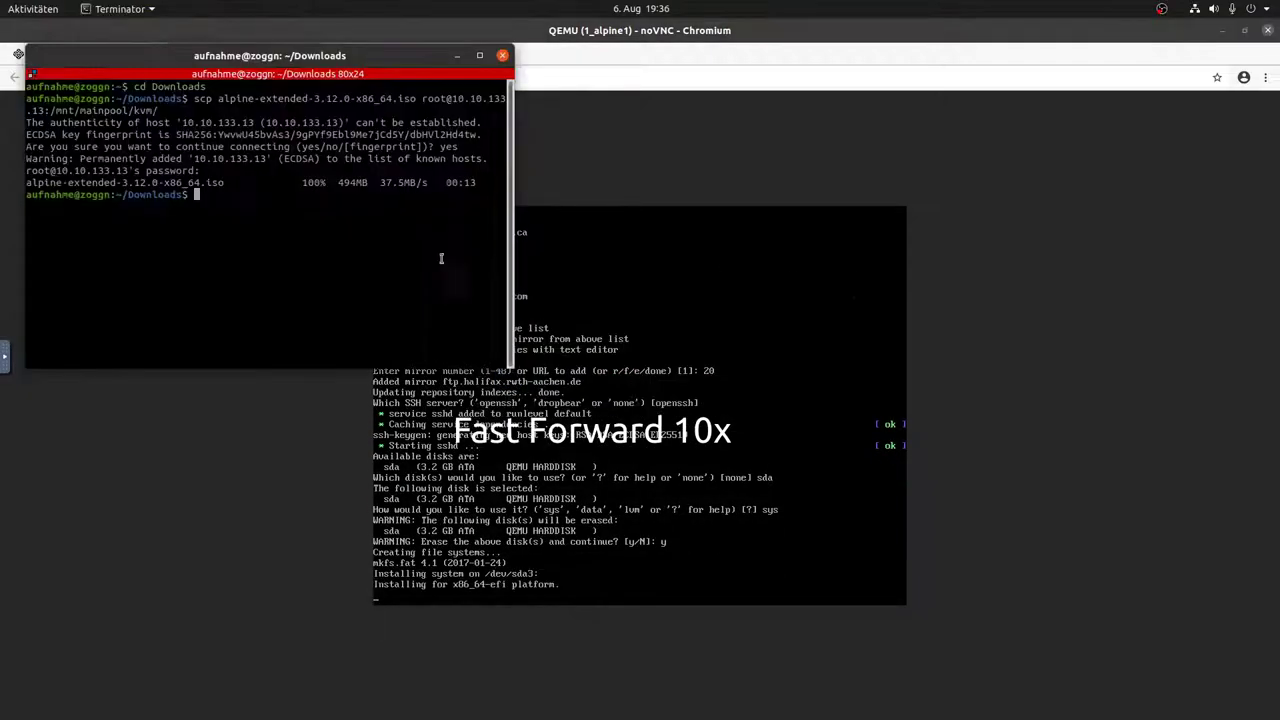
pyautogui.write('9')
pyautogui.press('Return')
pyautogui.write('virsh list')
pyautogui.press('Return')
pyautogui.write('virsh dumpxml 1_alpine1')
pyautogui.press('Return')
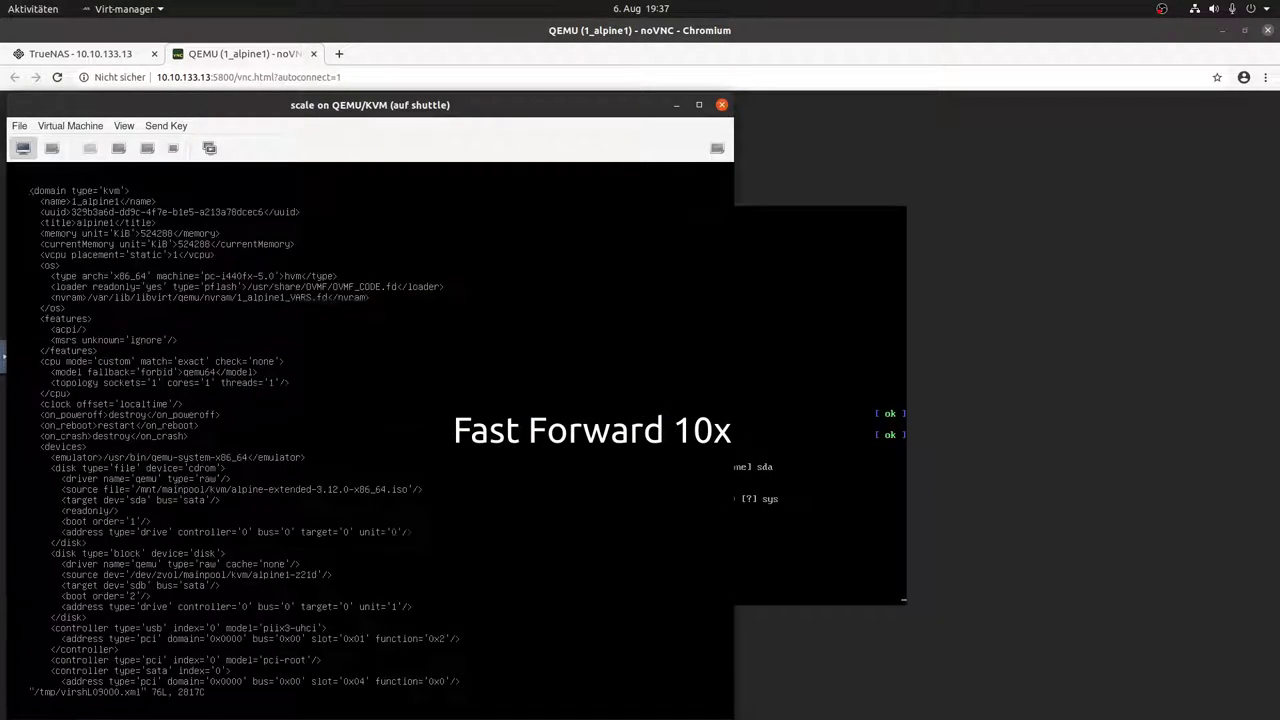
pyautogui.write('top')
pyautogui.press('Return')
pyautogui.hotkey('alt', 'Tab')
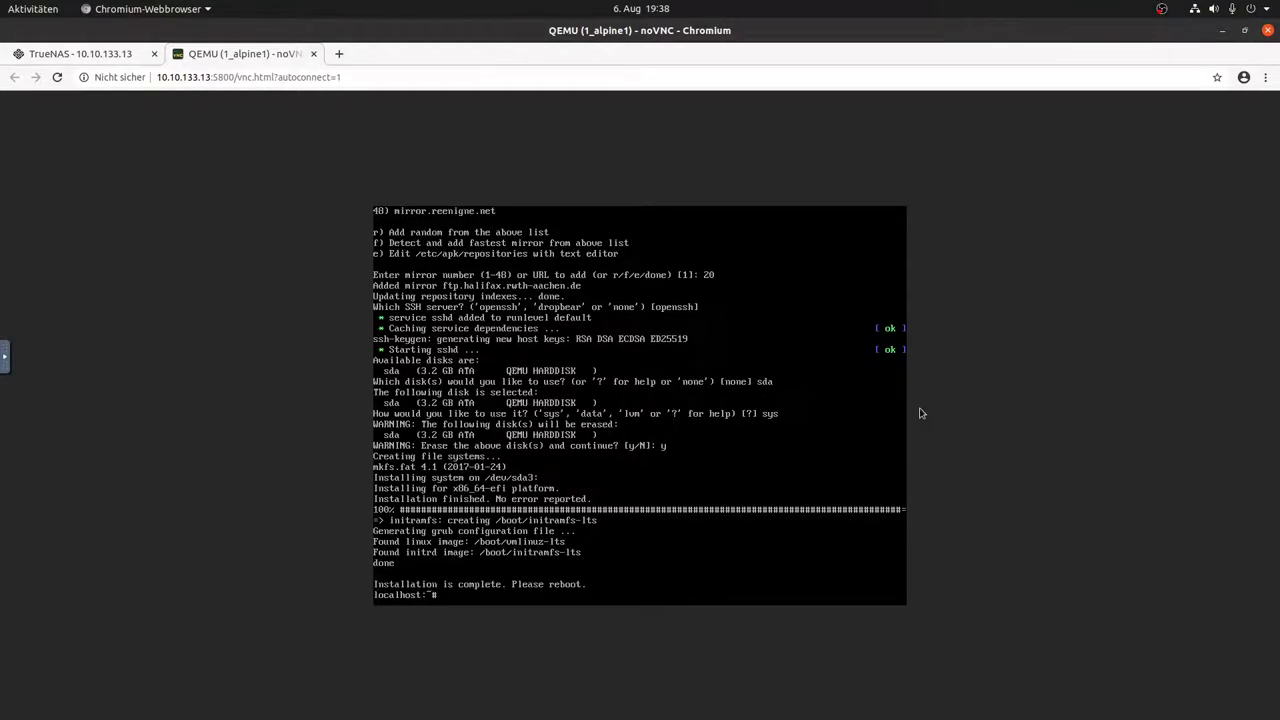
# Step: Halt the Alpine guest and return to the TrueNAS tab
pyautogui.press('BackSpace')
pyautogui.press('BackSpace')
pyautogui.press('BackSpace')
pyautogui.write('halt')
pyautogui.press('Return')
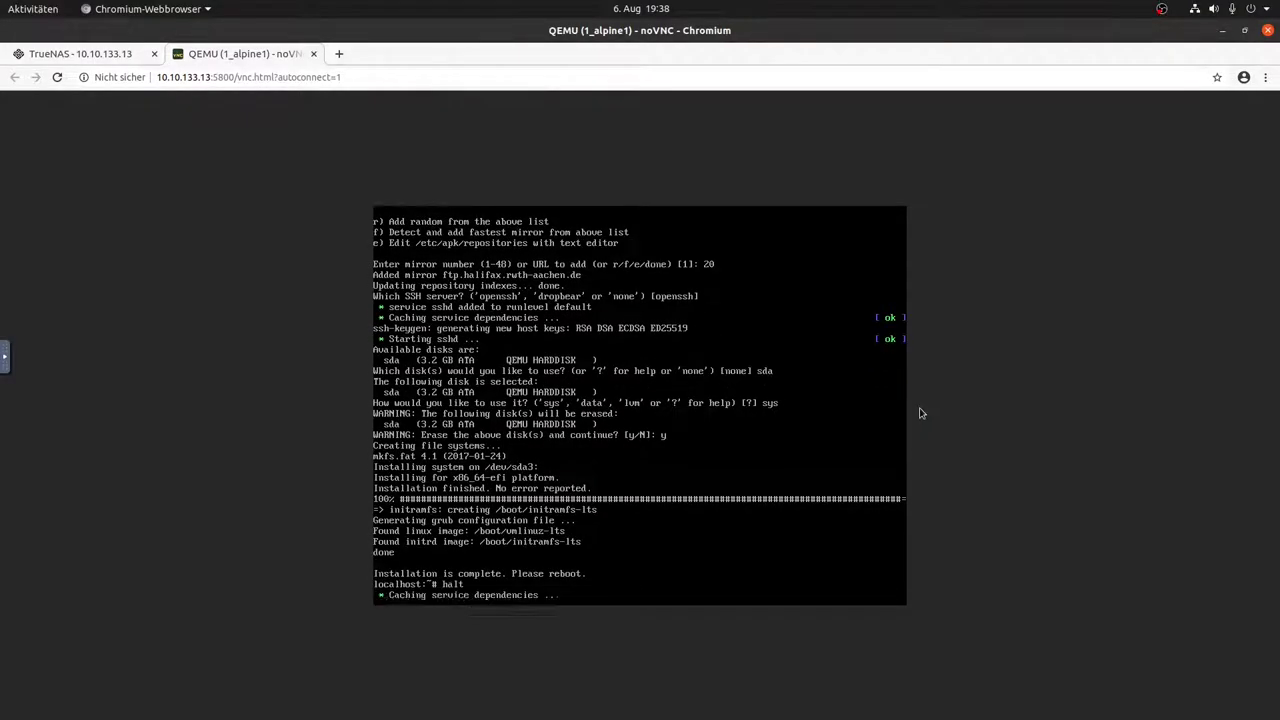
pyautogui.click(95, 56)
# Step: Power off alpine1 and delete its CDROM device
pyautogui.click(207, 263)
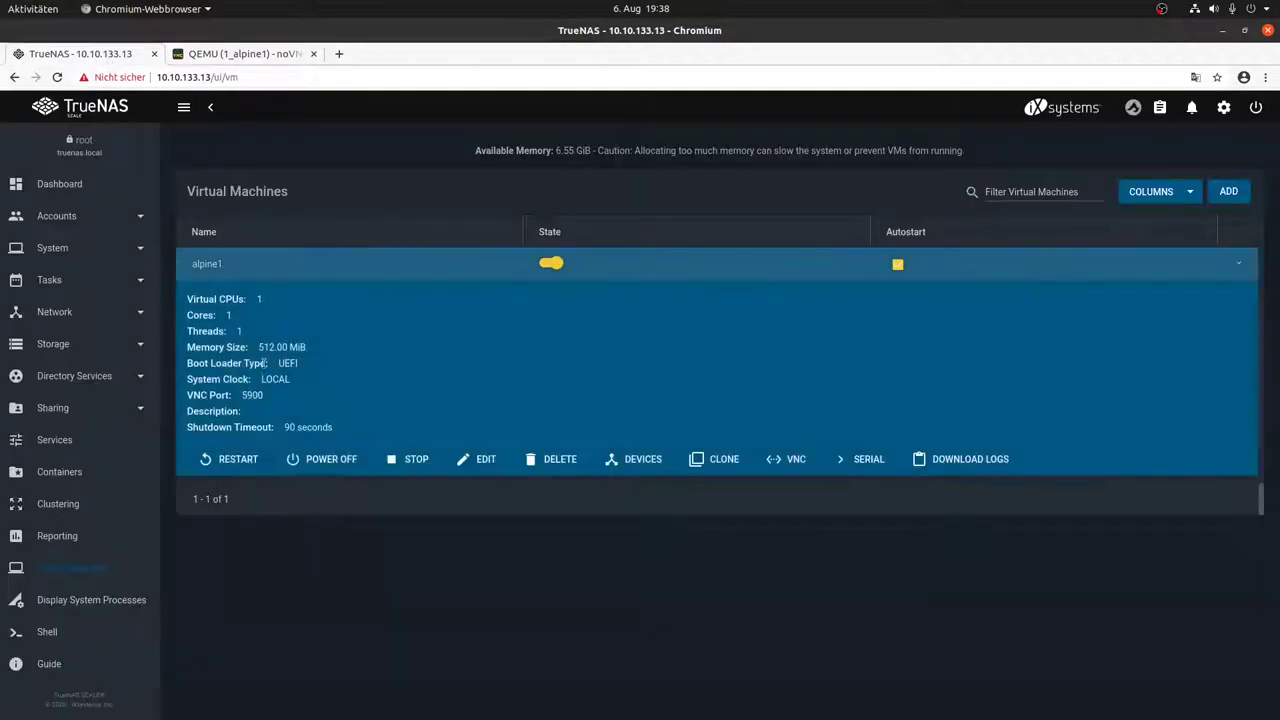
pyautogui.click(322, 459)
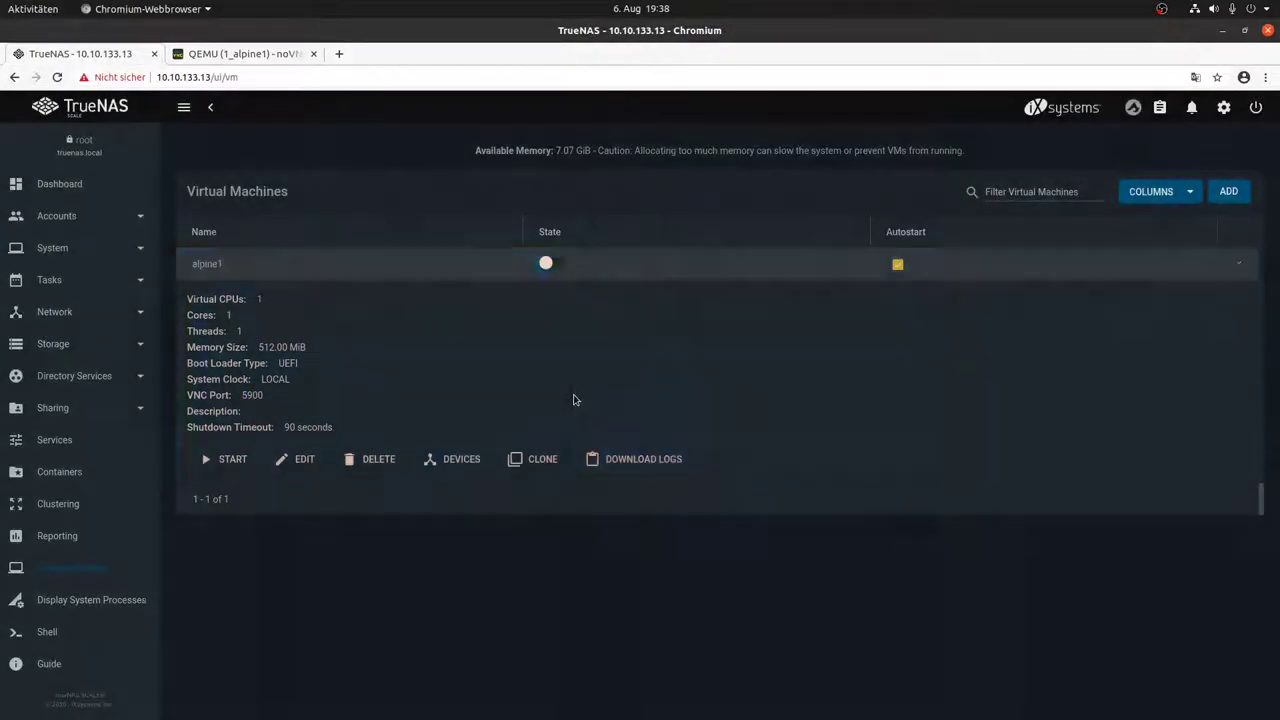
pyautogui.click(474, 462)
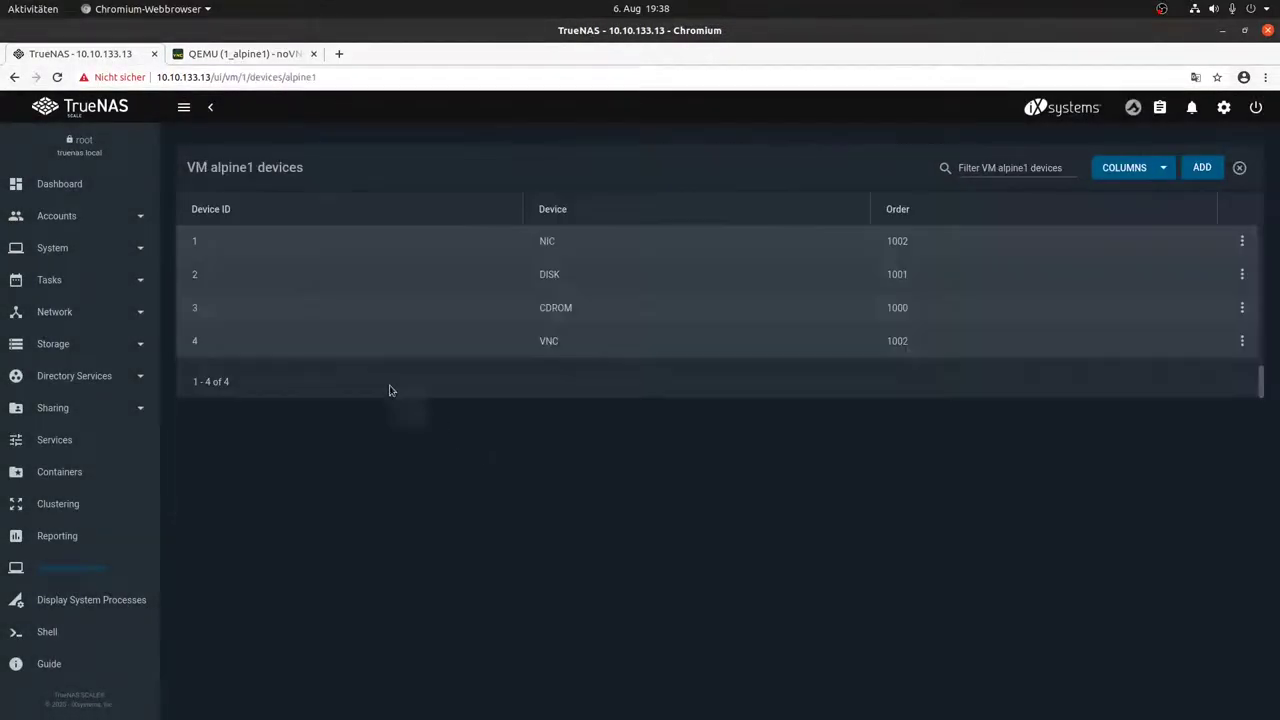
pyautogui.click(1242, 307)
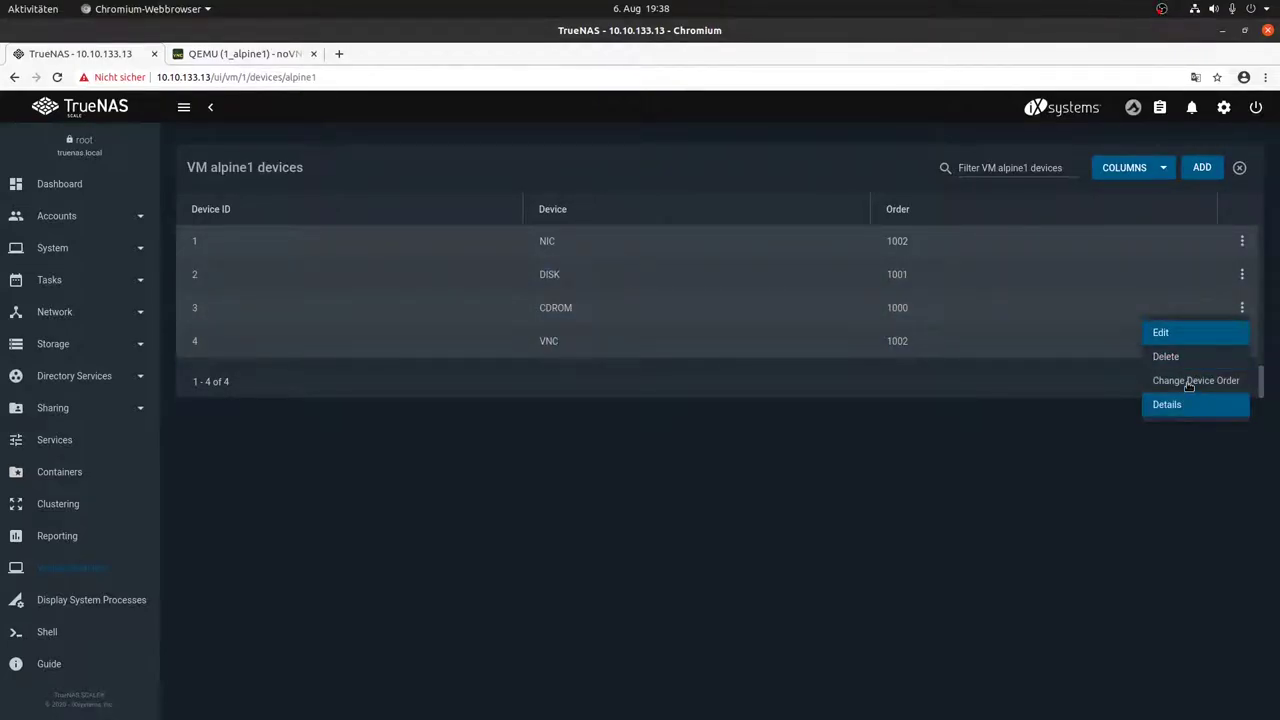
pyautogui.click(1190, 357)
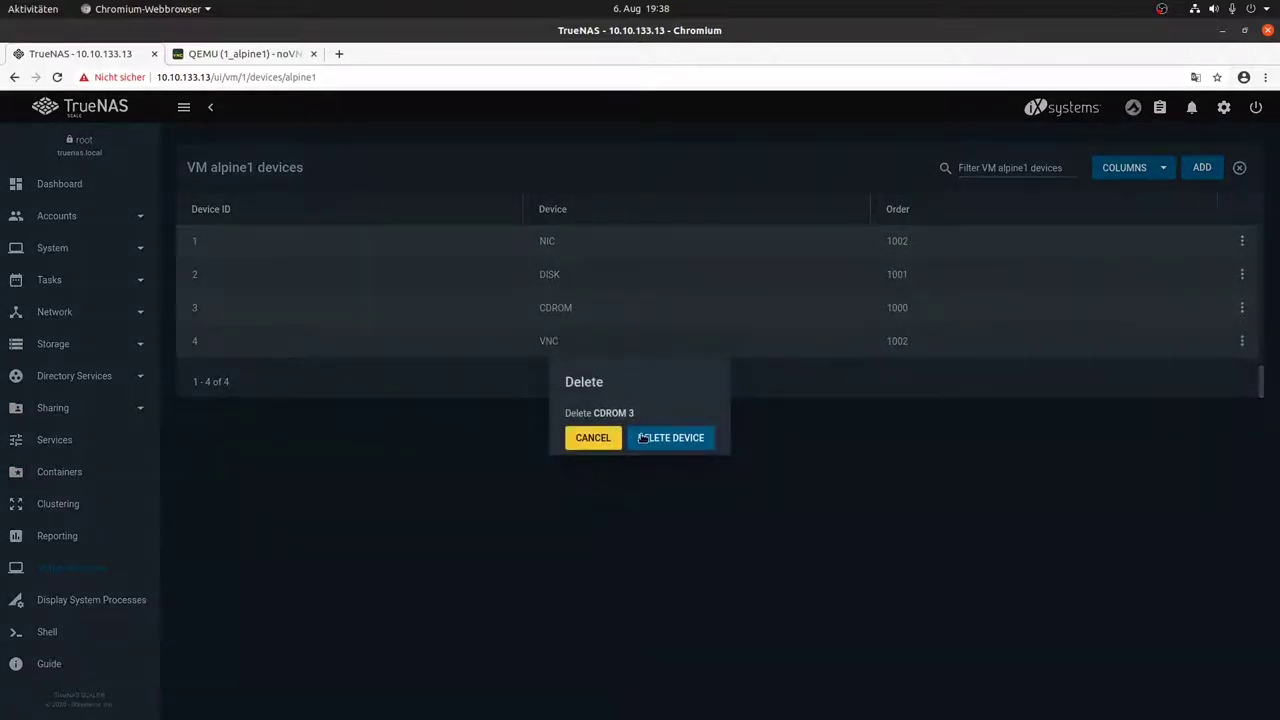
pyautogui.click(642, 438)
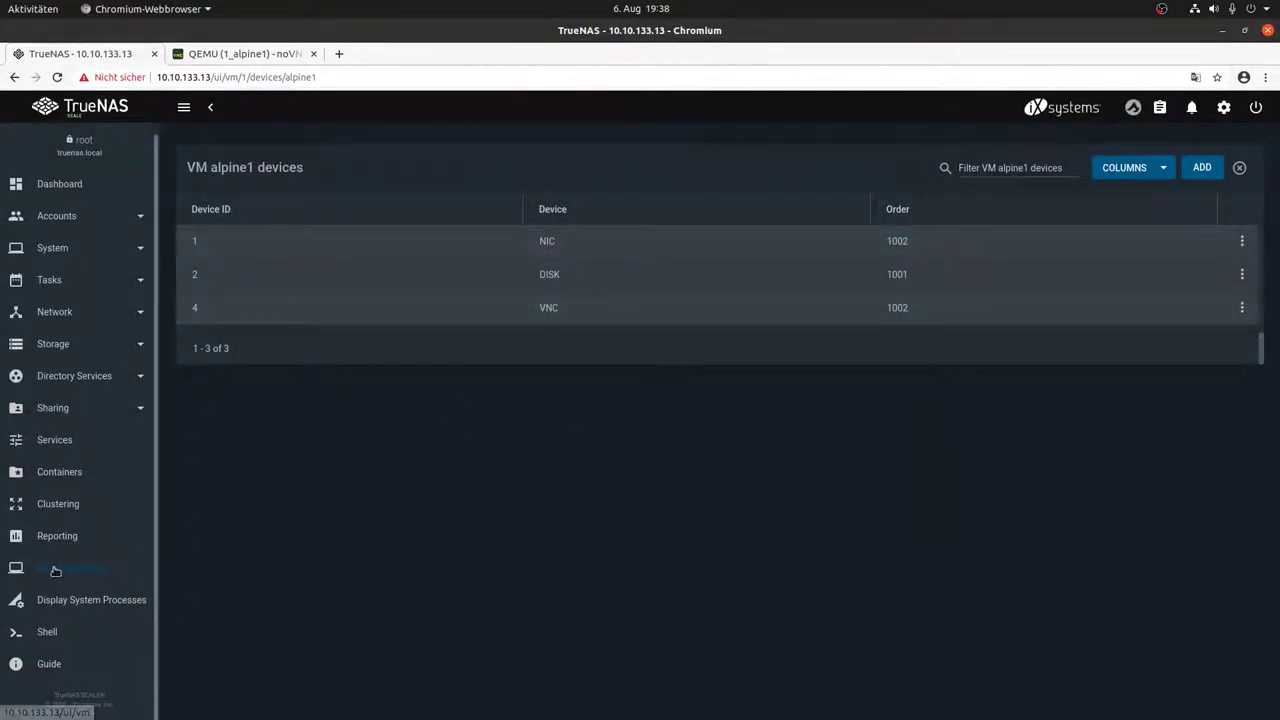
# Step: Start alpine1 again from the Virtual Machines list and switch to its noVNC tab
pyautogui.click(95, 568)
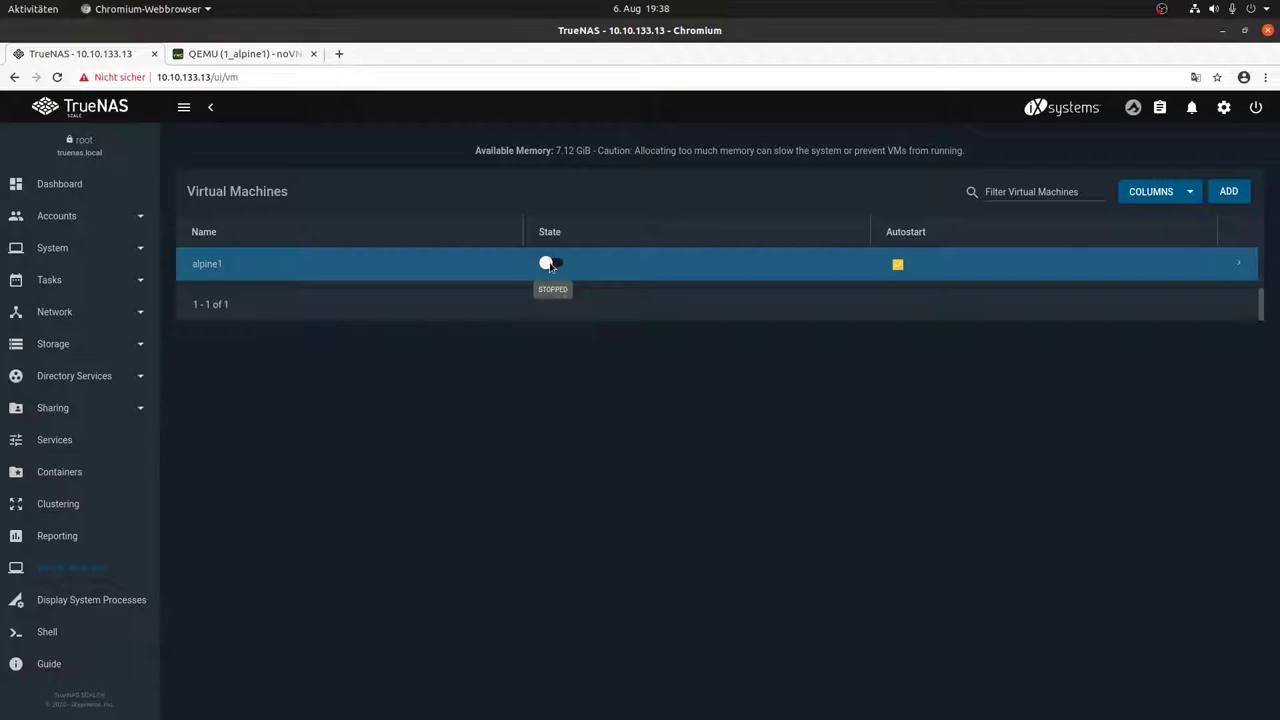
pyautogui.click(552, 265)
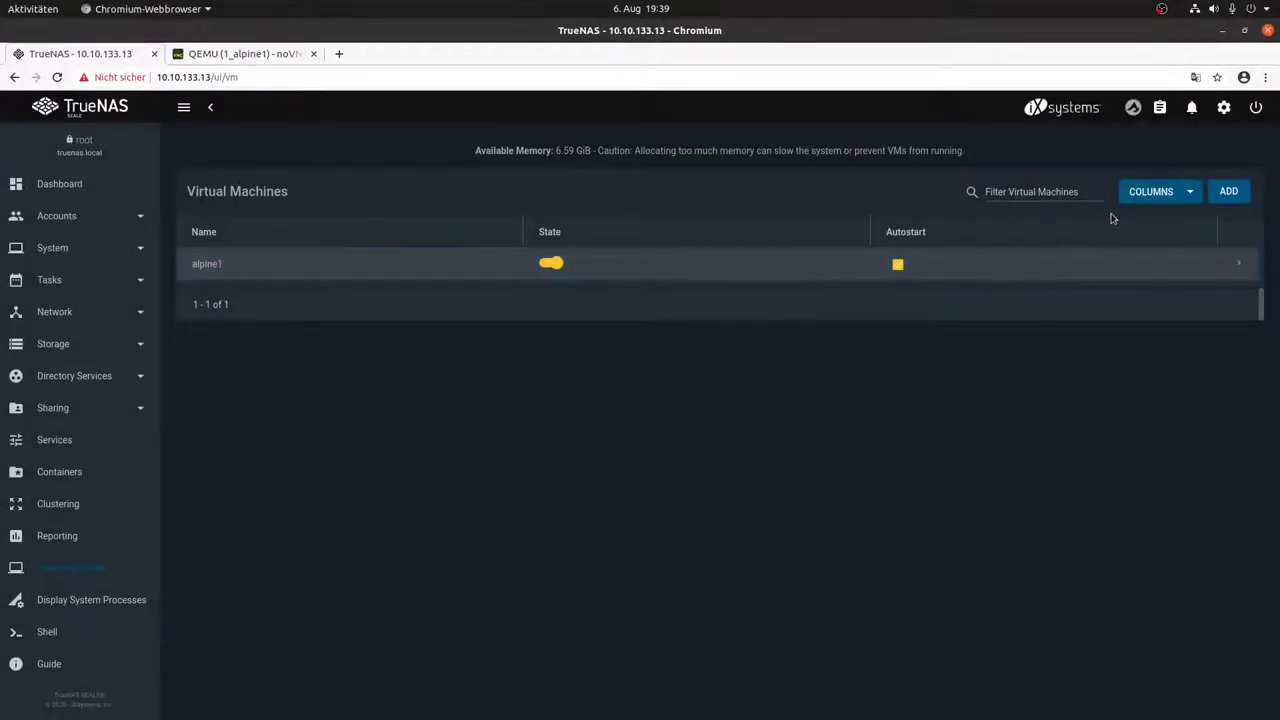
pyautogui.click(205, 50)
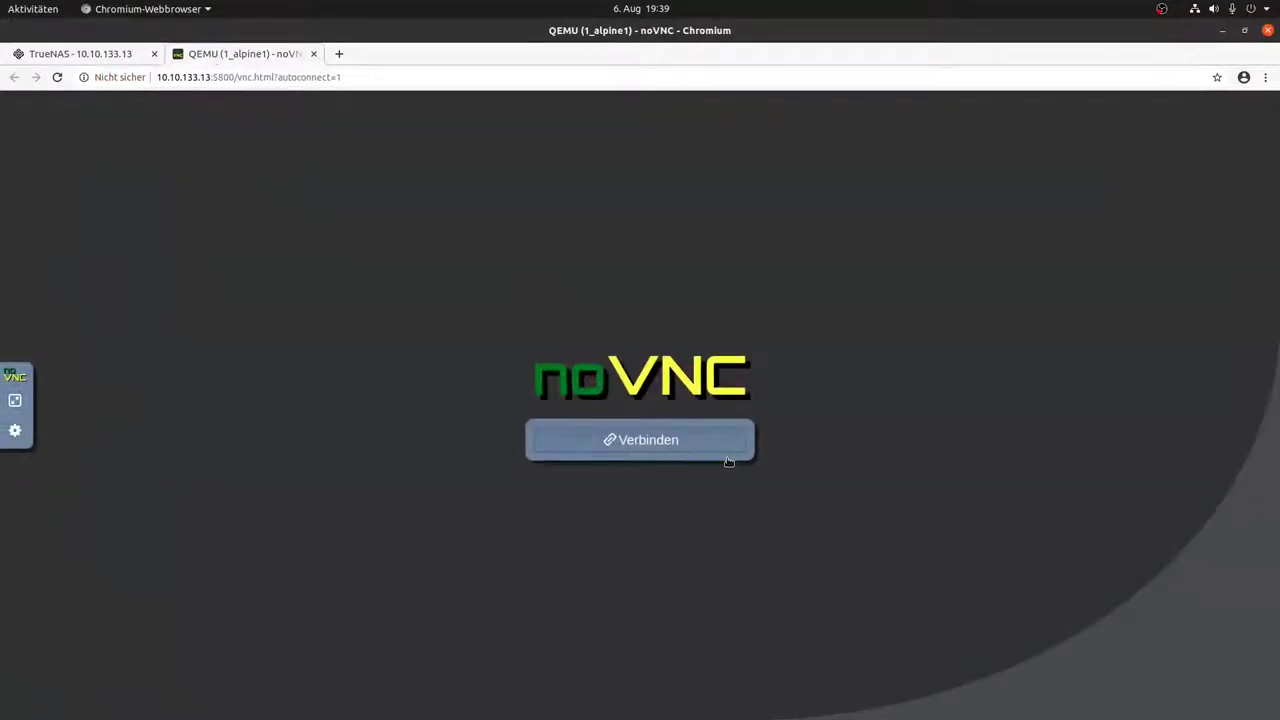
# Step: Connect to the VM display and log in to Alpine as root
pyautogui.click(710, 450)
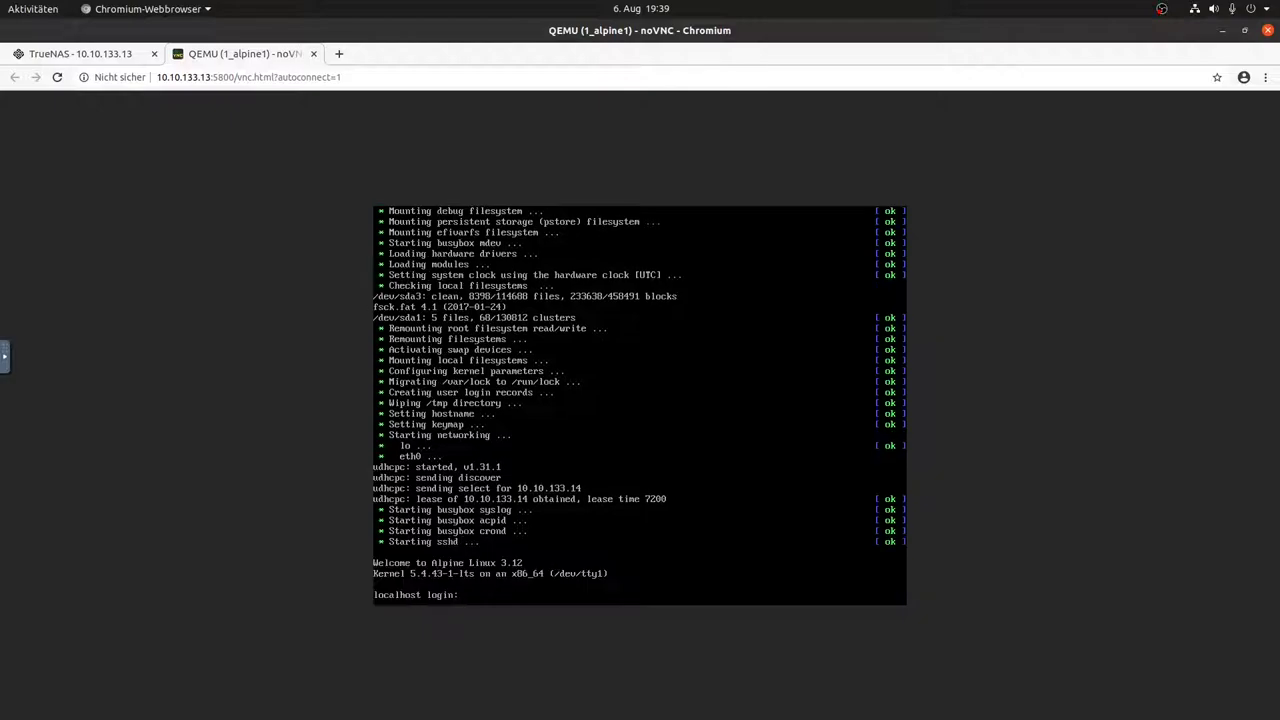
pyautogui.press('Return')
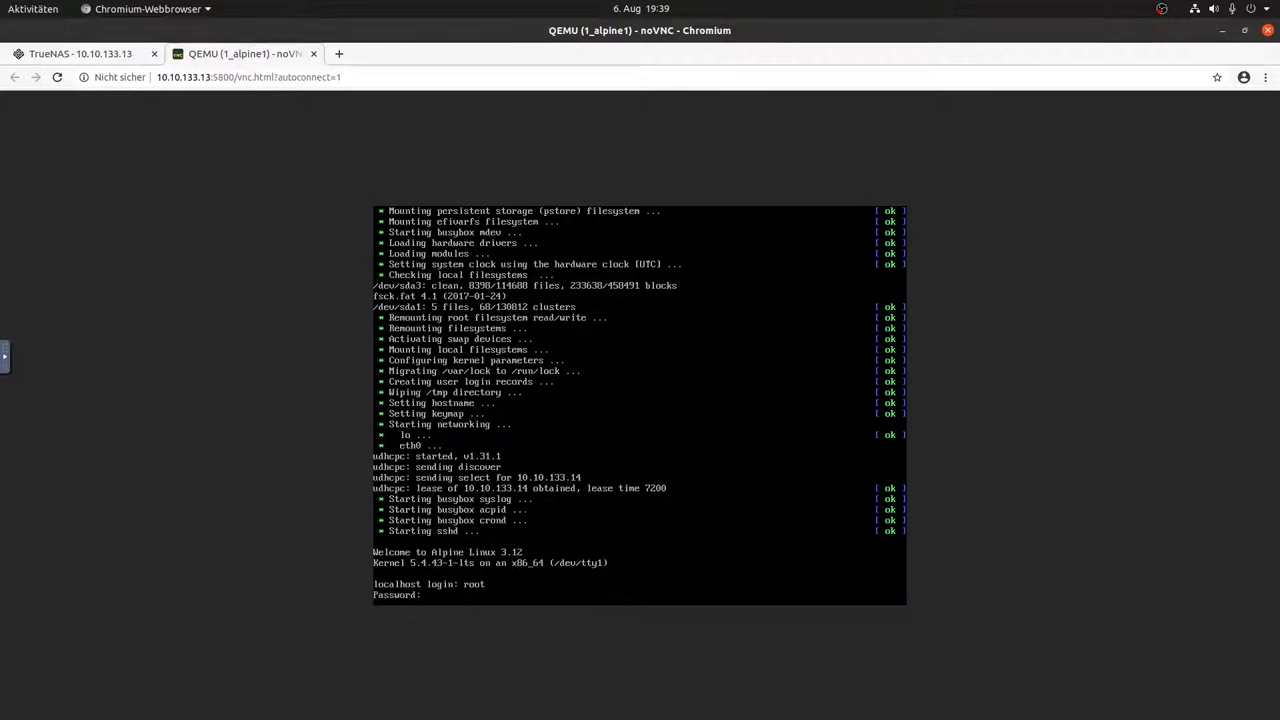
pyautogui.press('Return')
# Step: Check networking with ip a and ping 8.8.8.8, then log out and return to TrueNAS
pyautogui.write('ip a')
pyautogui.press('Return')
pyautogui.write('ping 8.8.8.8')
pyautogui.press('Return')
pyautogui.hotkey('ctrl', 'c')
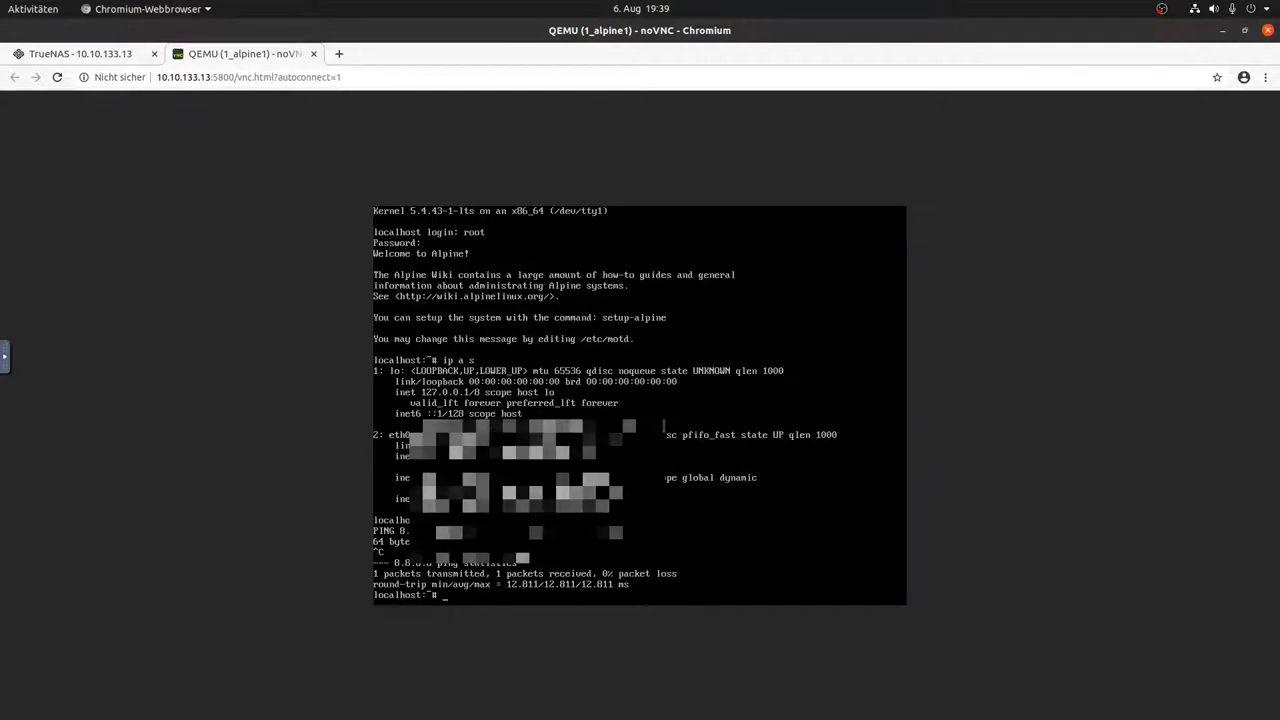
pyautogui.hotkey('ctrl', 'd')
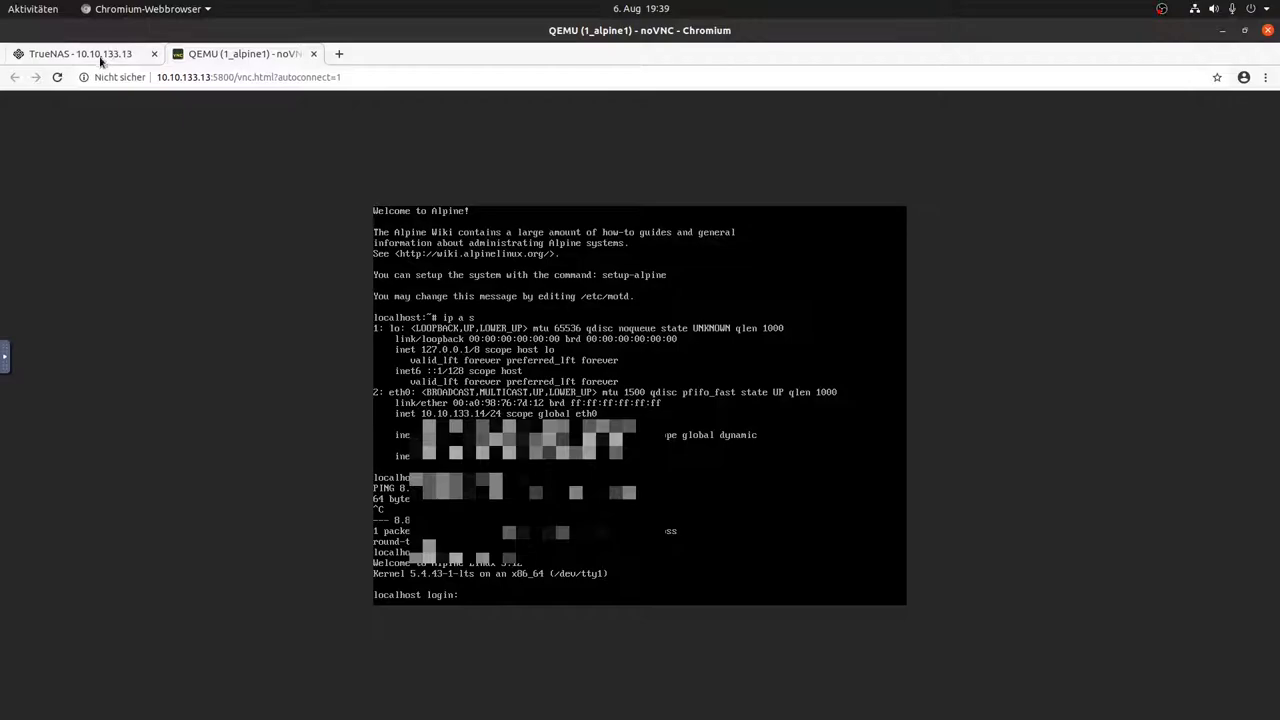
pyautogui.click(105, 55)
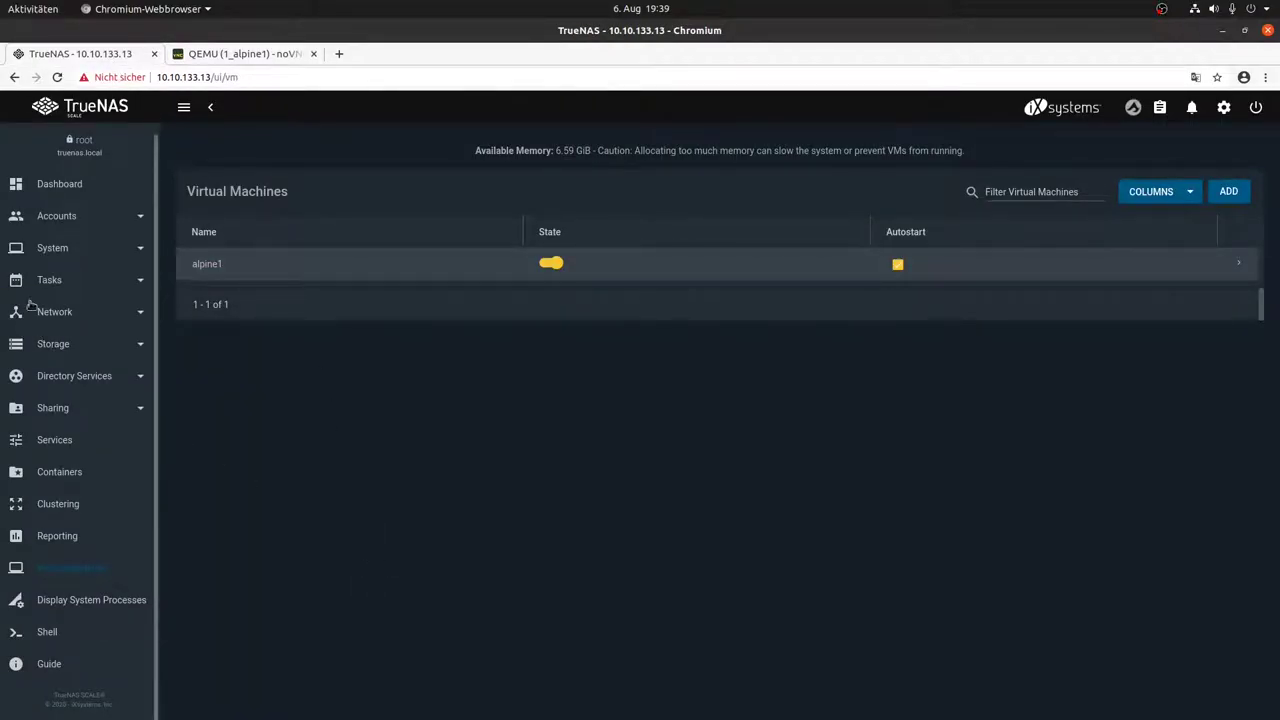
# Step: Open Storage > Pools and expand mainpool's kvm dataset to show the alpine1-z21d zvol
pyautogui.click(118, 352)
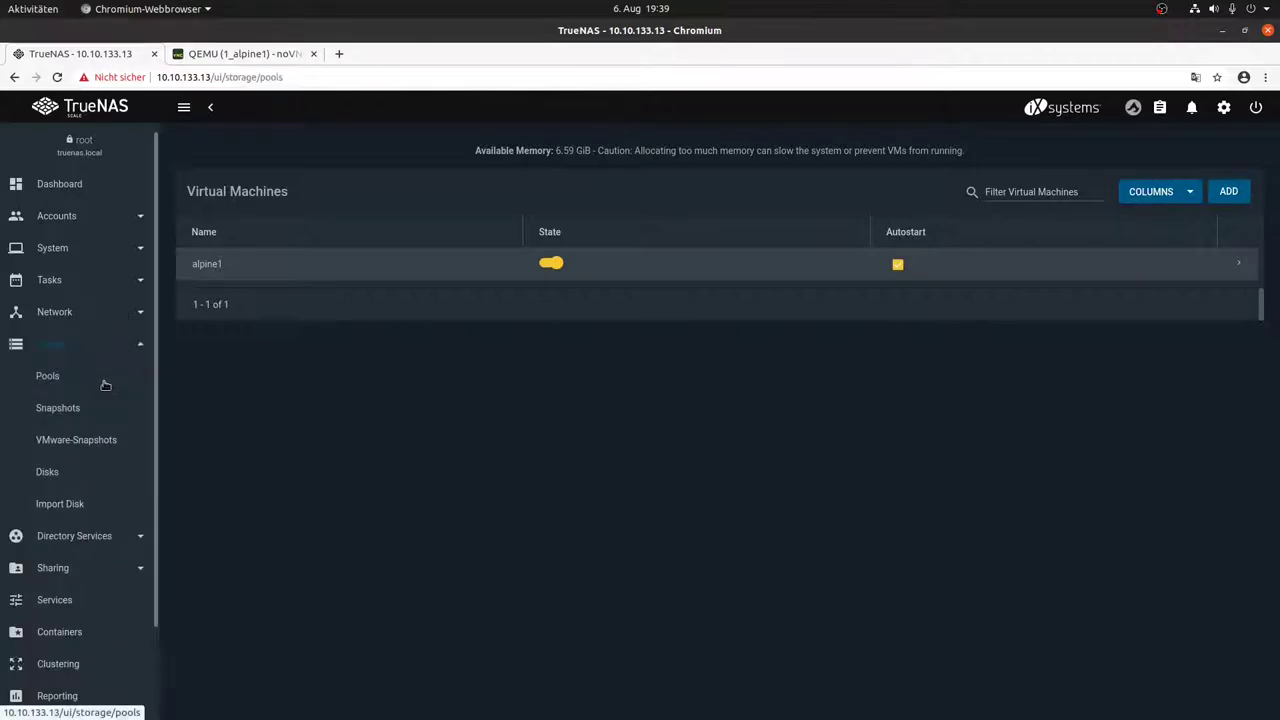
pyautogui.click(105, 380)
pyautogui.click(213, 317)
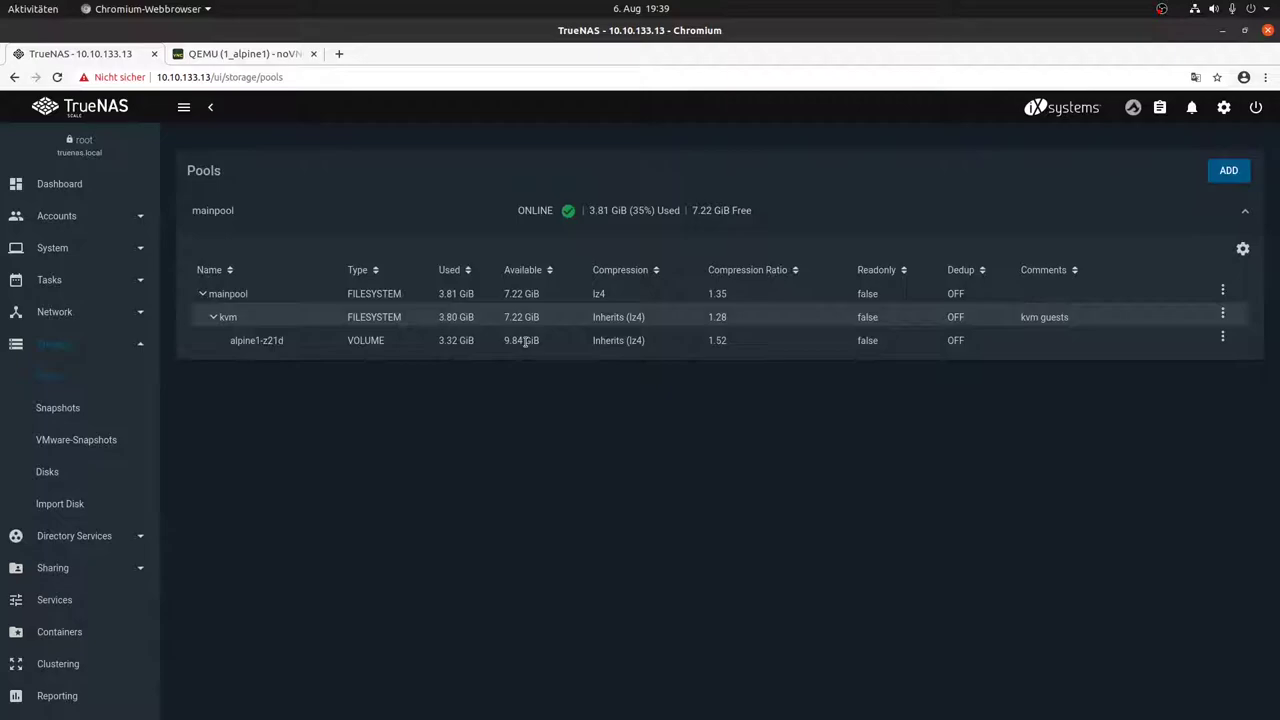
pyautogui.click(451, 340)
pyautogui.click(728, 346)
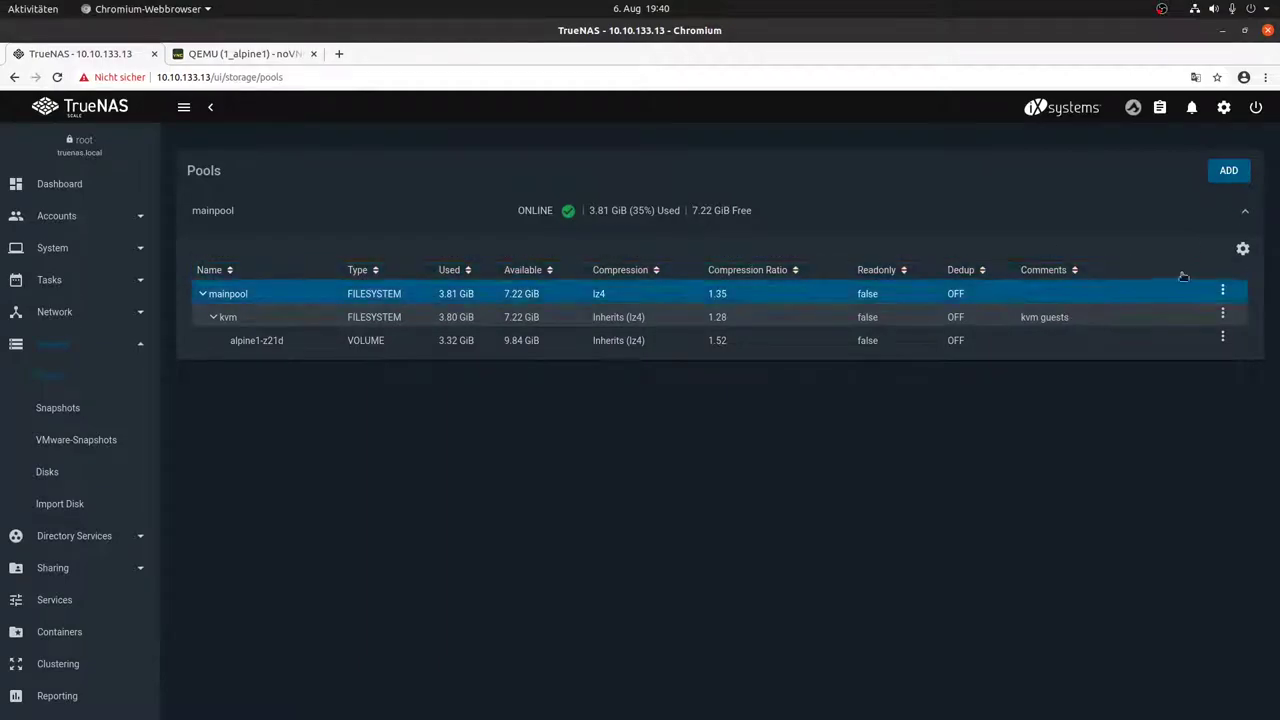
# Step: Add dataset enc1 to mainpool with non-inherited Key encryption
pyautogui.click(1222, 293)
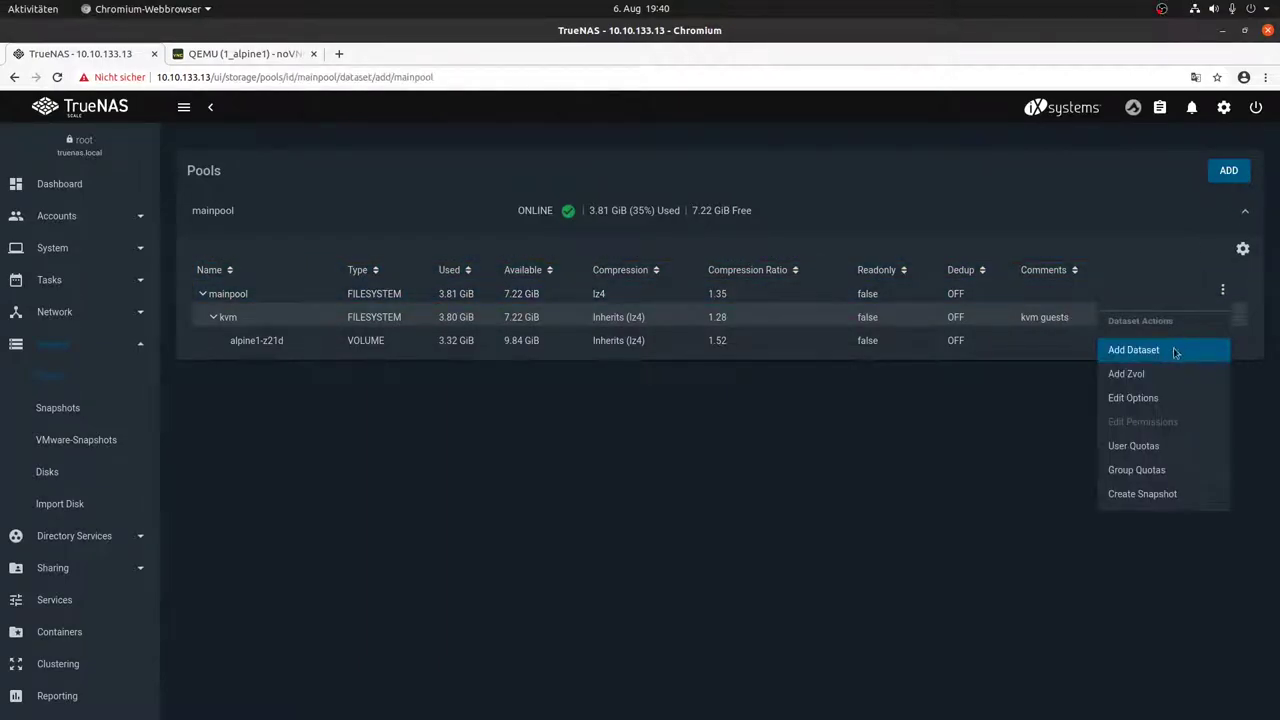
pyautogui.click(1176, 350)
pyautogui.click(425, 179)
pyautogui.write('enc1')
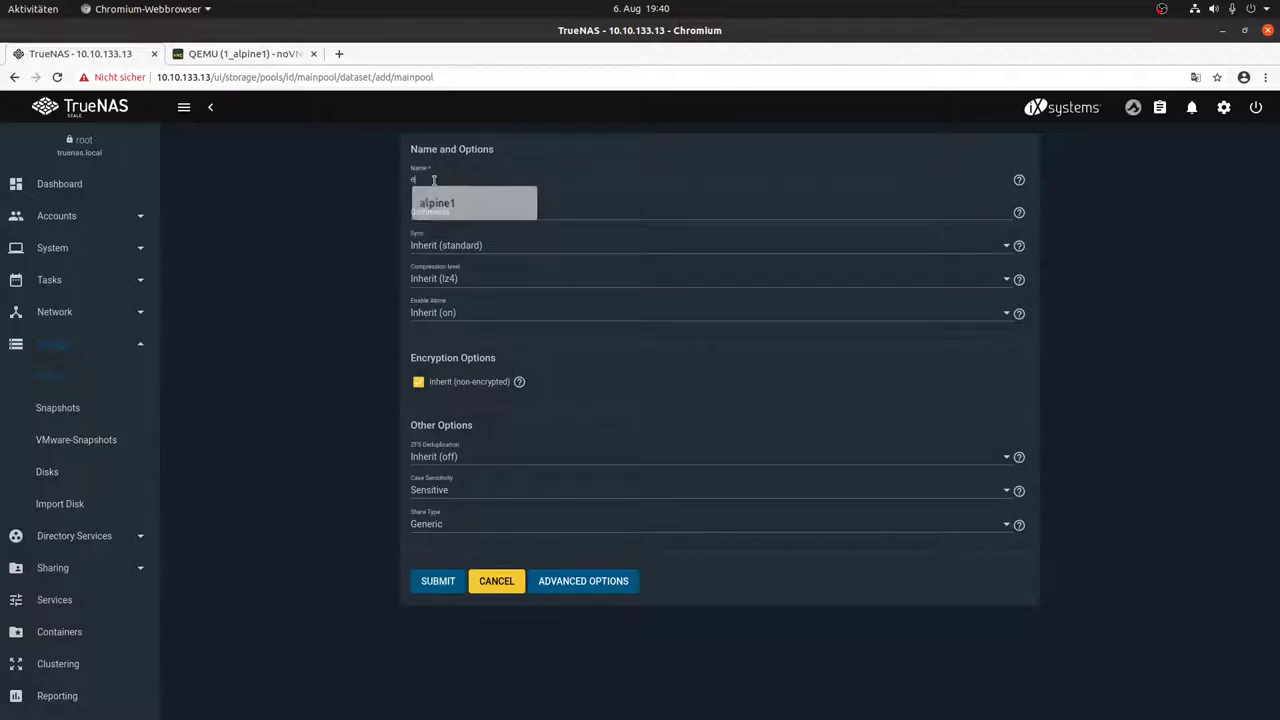
pyautogui.press('Tab')
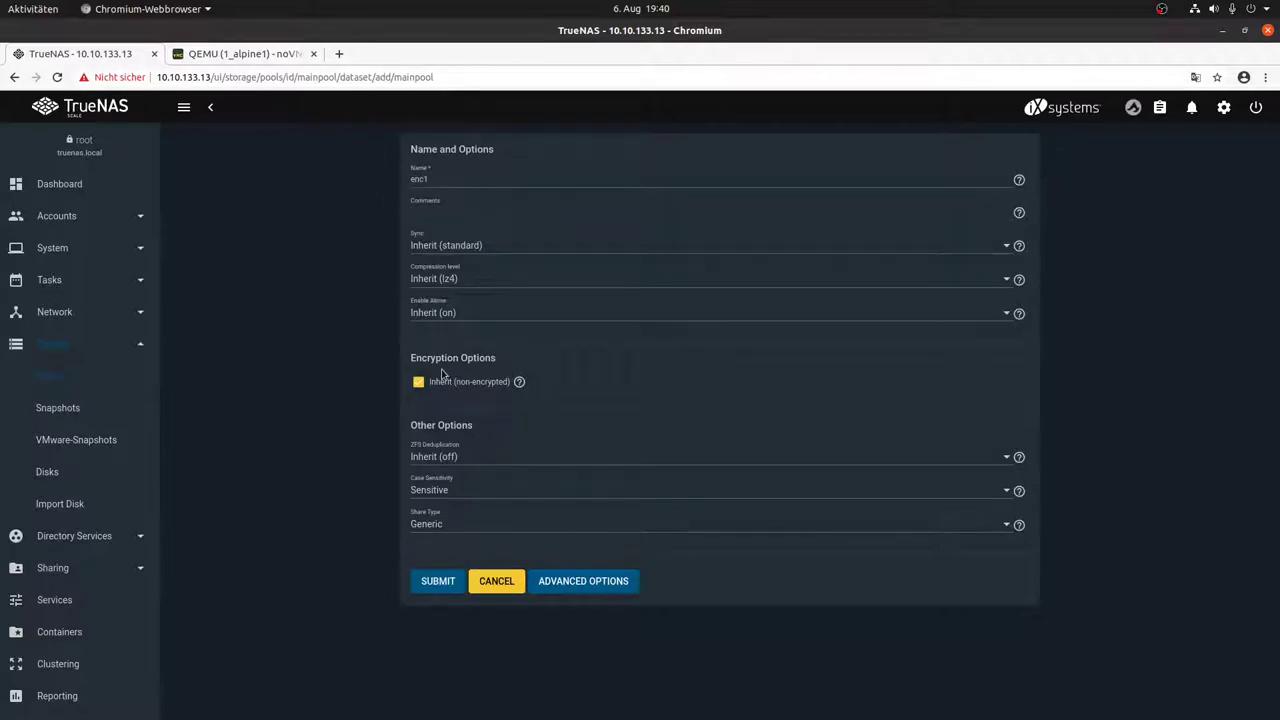
pyautogui.click(445, 382)
pyautogui.click(436, 412)
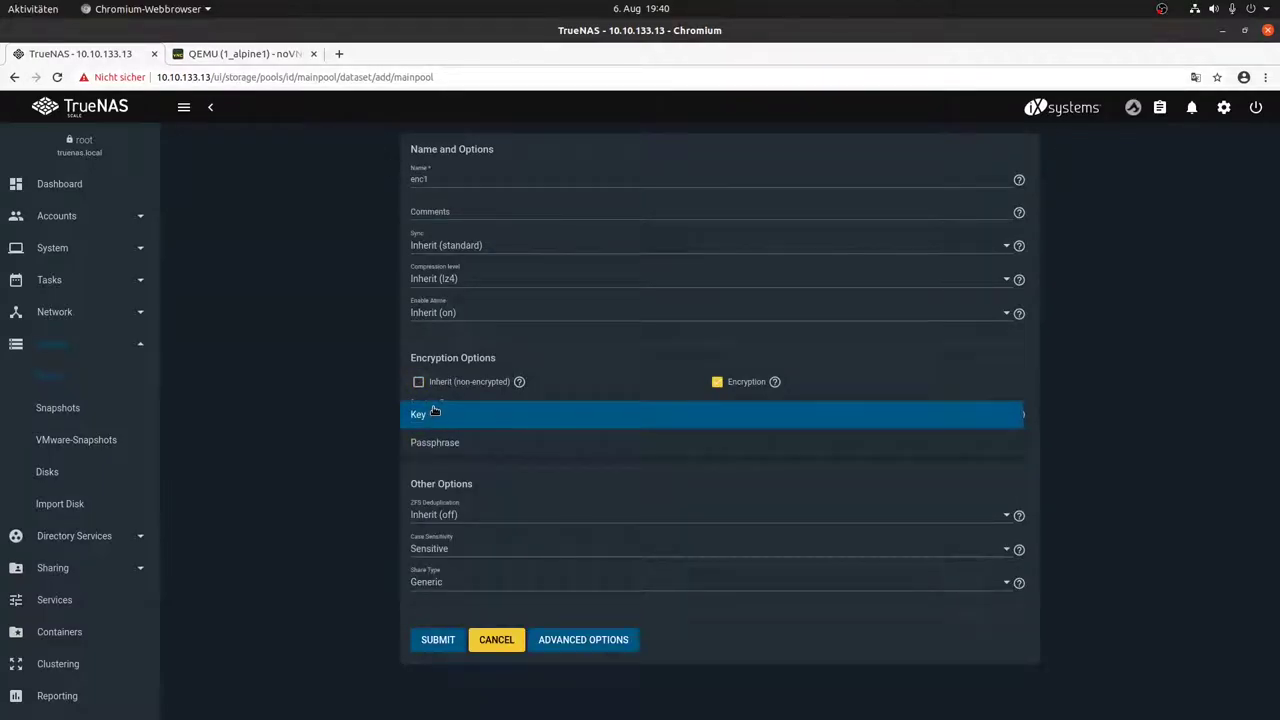
pyautogui.click(436, 413)
pyautogui.click(450, 636)
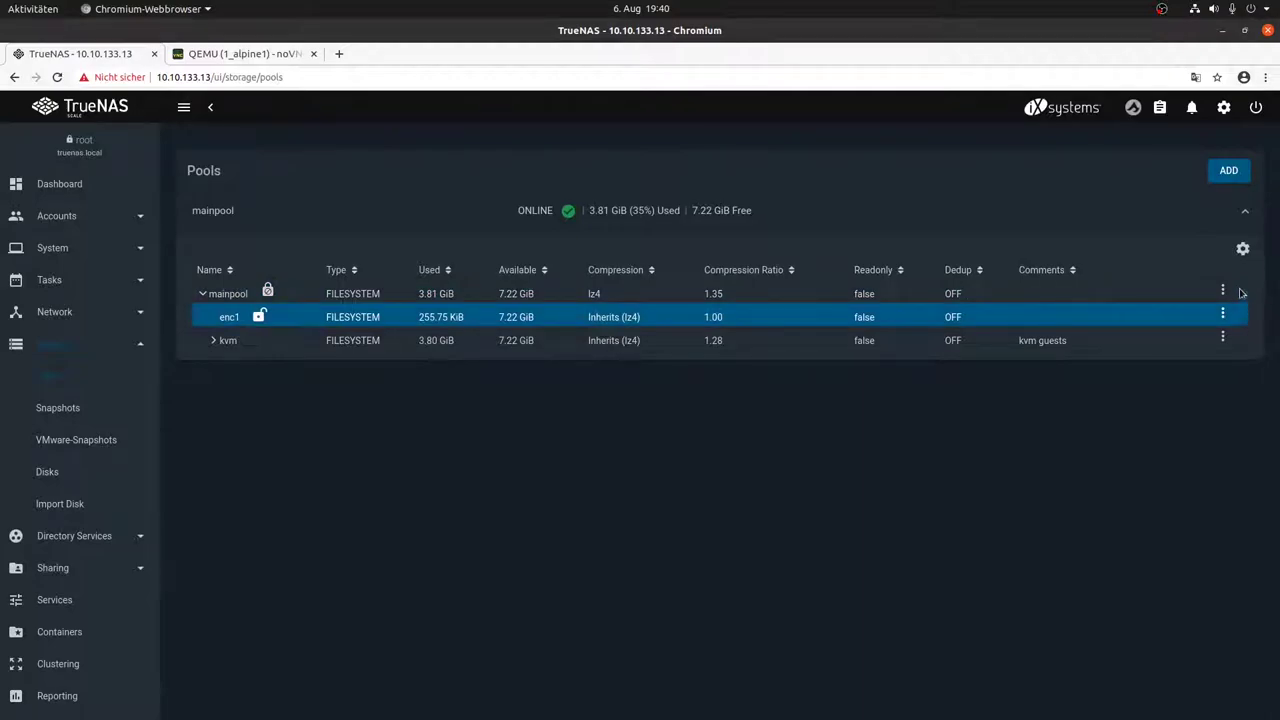
# Step: Add dataset enc2 to mainpool with Passphrase encryption, entering and confirming the passphrase
pyautogui.click(1222, 290)
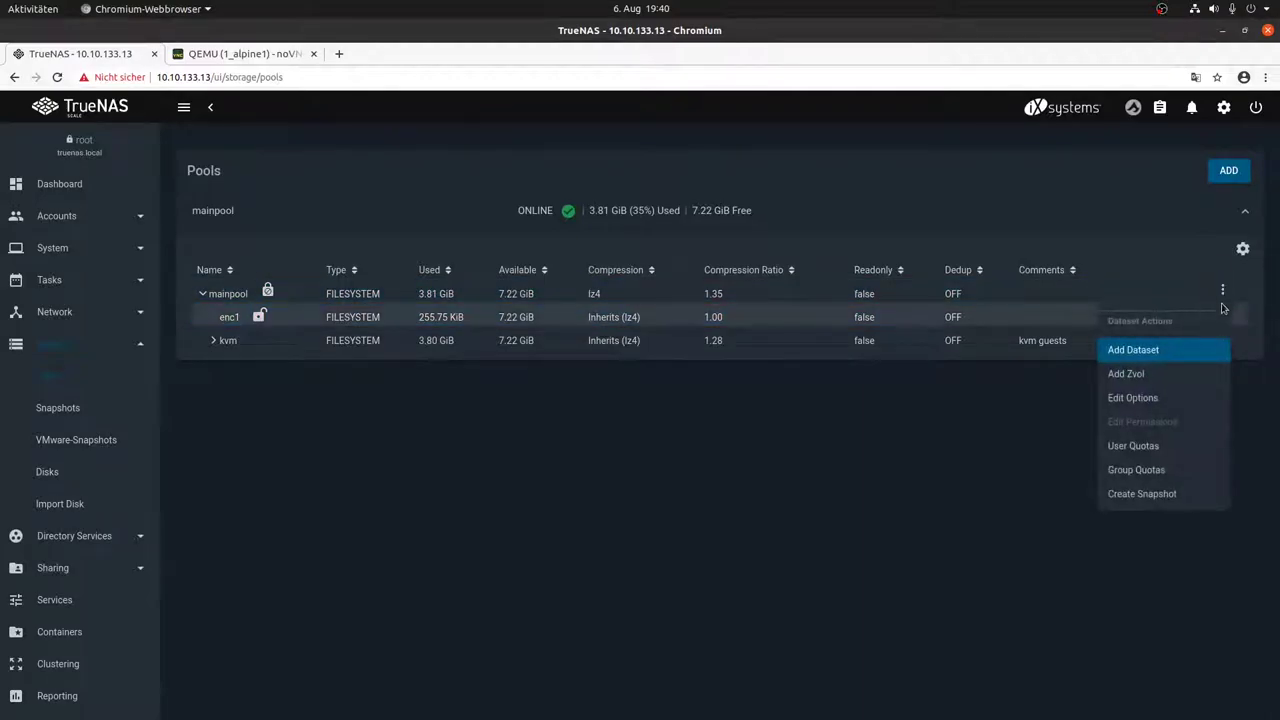
pyautogui.click(1164, 355)
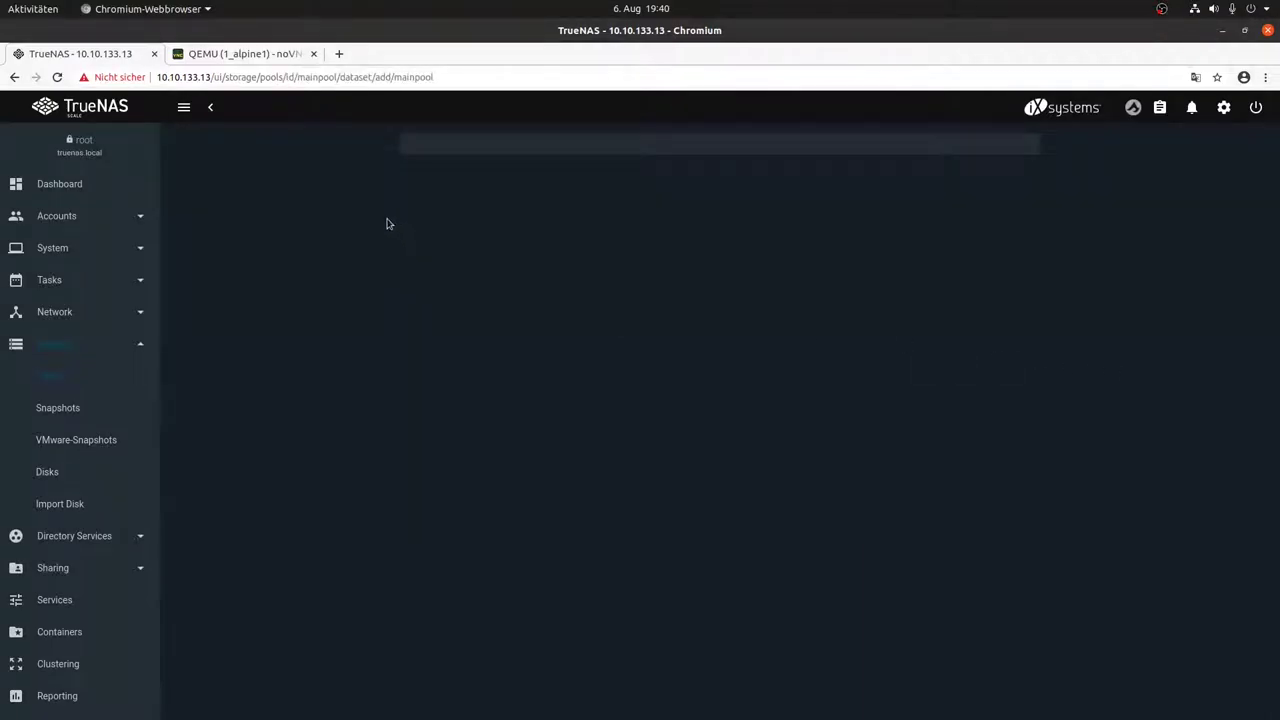
pyautogui.write('enc2')
pyautogui.press('Tab')
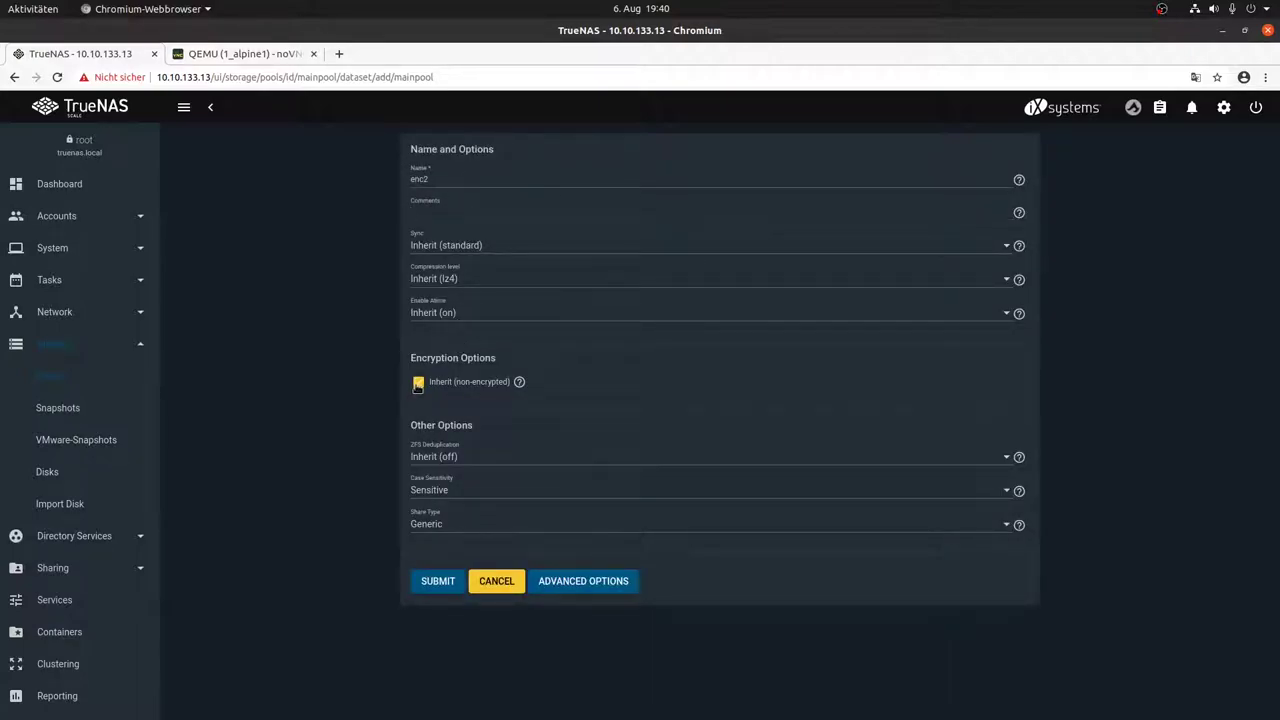
pyautogui.click(417, 383)
pyautogui.click(432, 414)
pyautogui.click(440, 442)
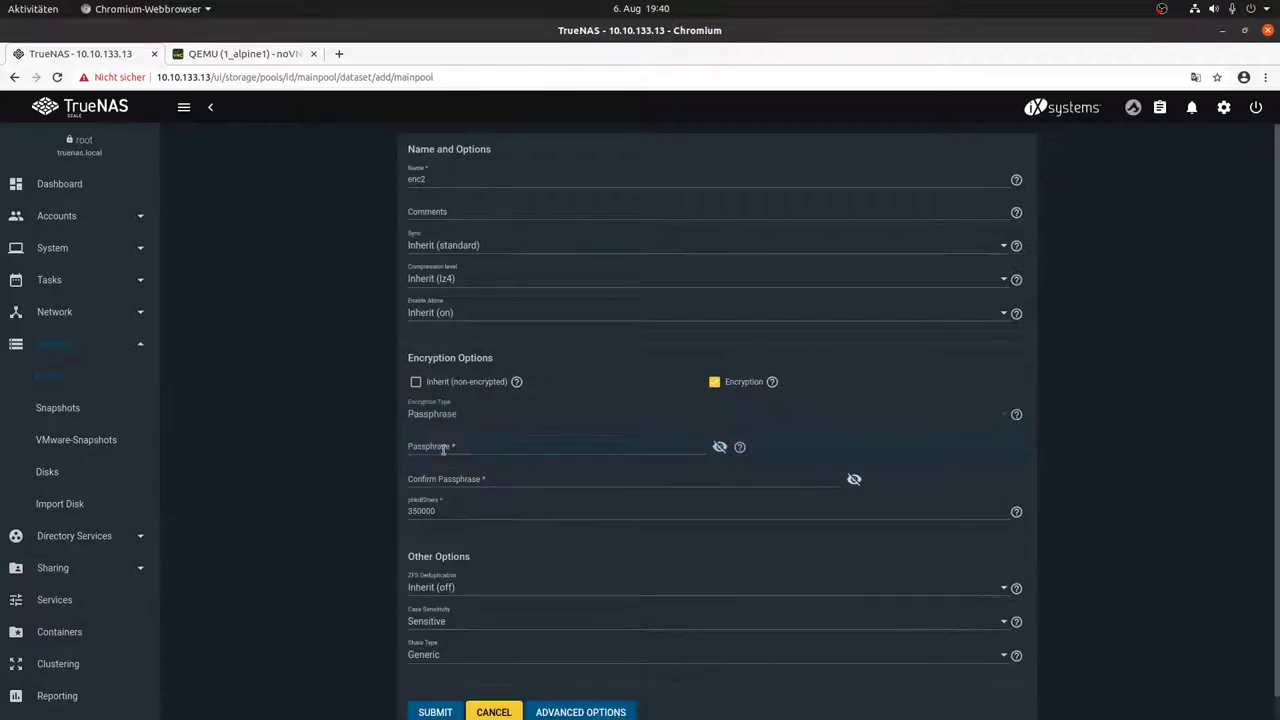
pyautogui.click(463, 450)
pyautogui.write('123')
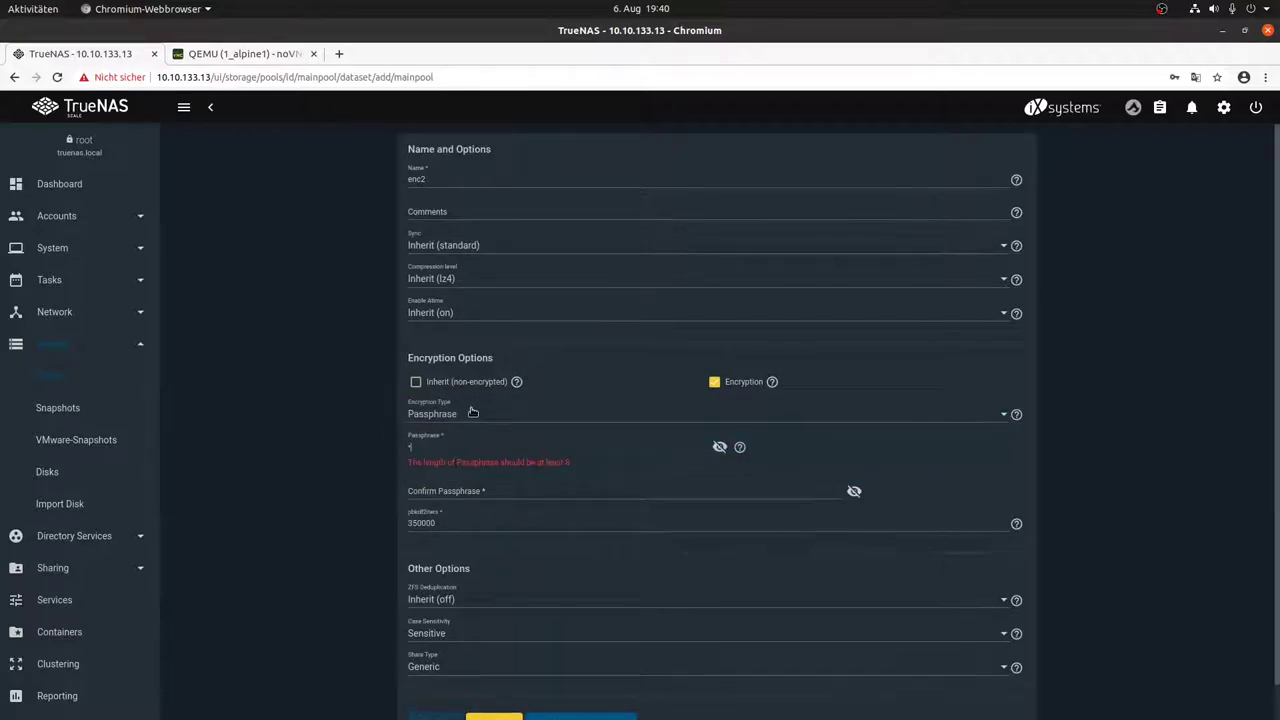
pyautogui.write('78')
pyautogui.press('Tab')
pyautogui.write('12345678')
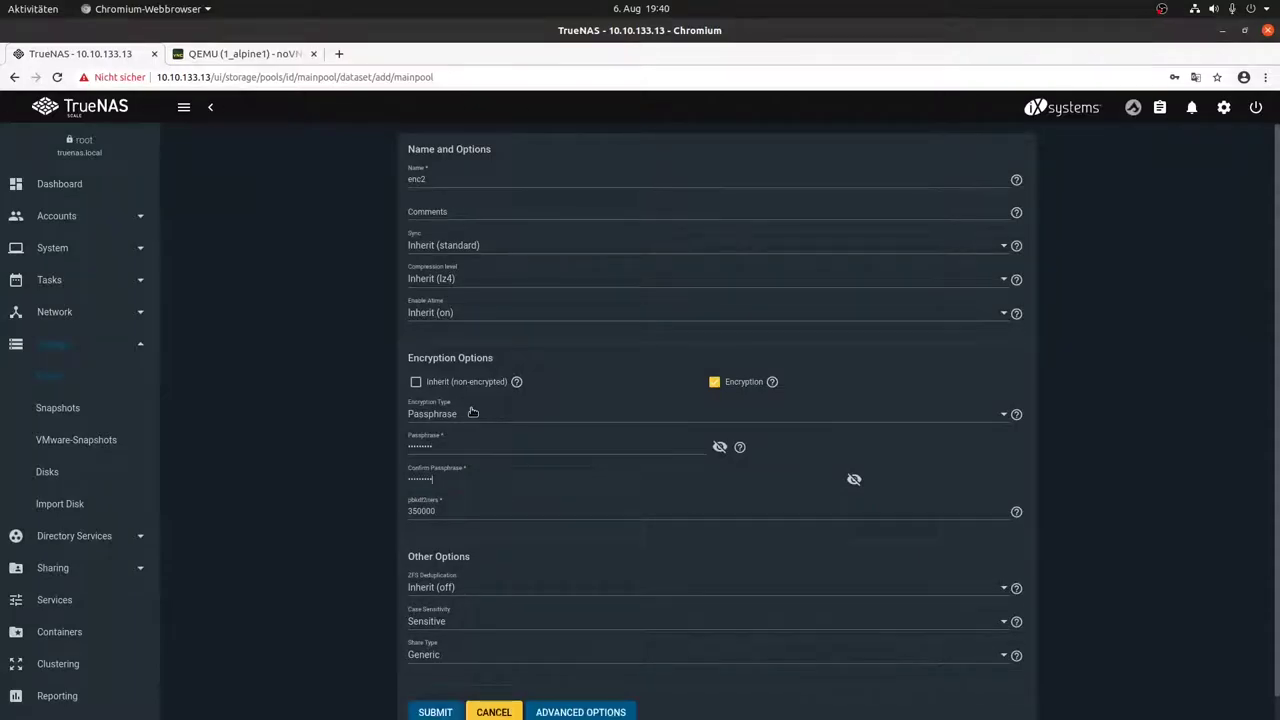
pyautogui.click(427, 710)
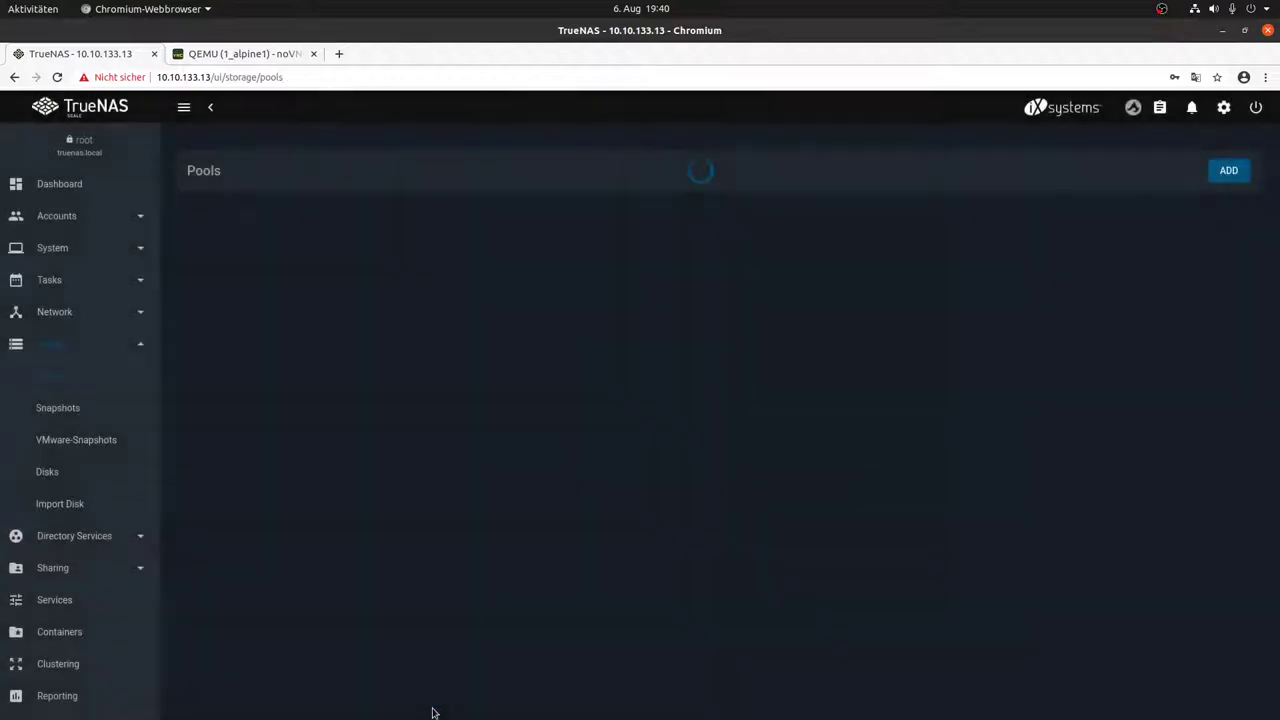
# Step: Restart the TrueNAS system from the power menu, confirming the restart
pyautogui.click(287, 363)
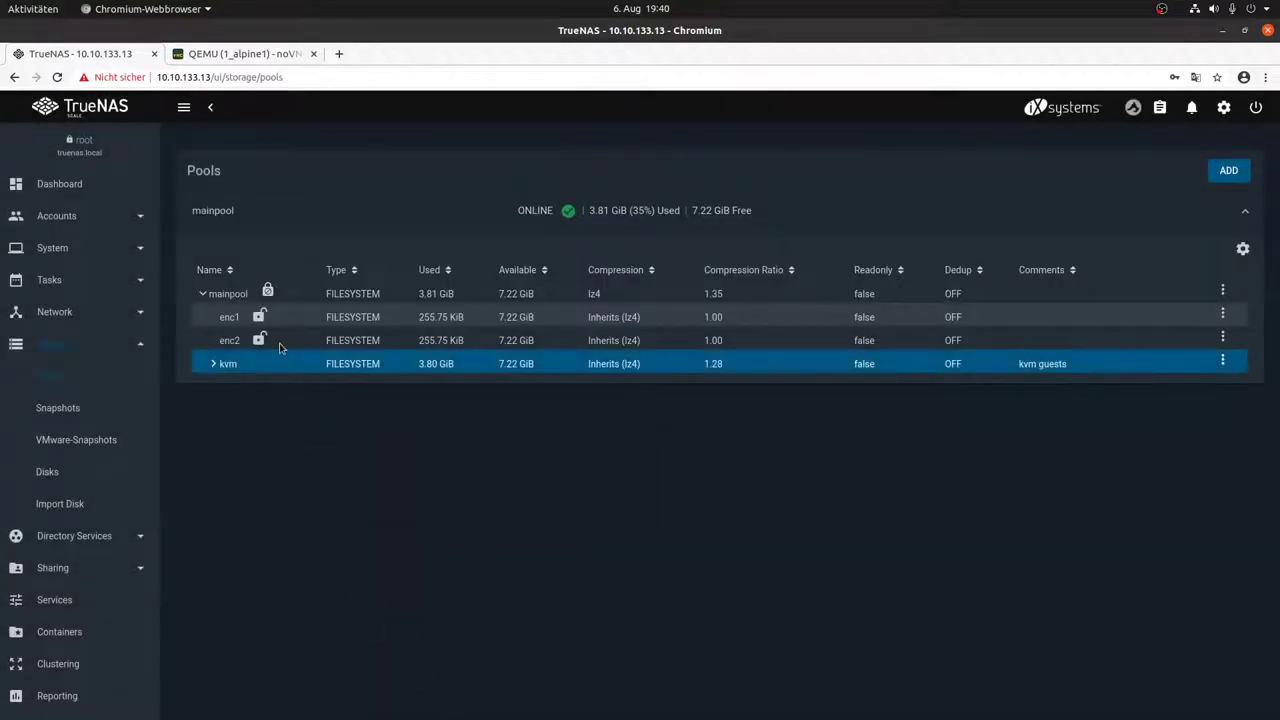
pyautogui.click(291, 324)
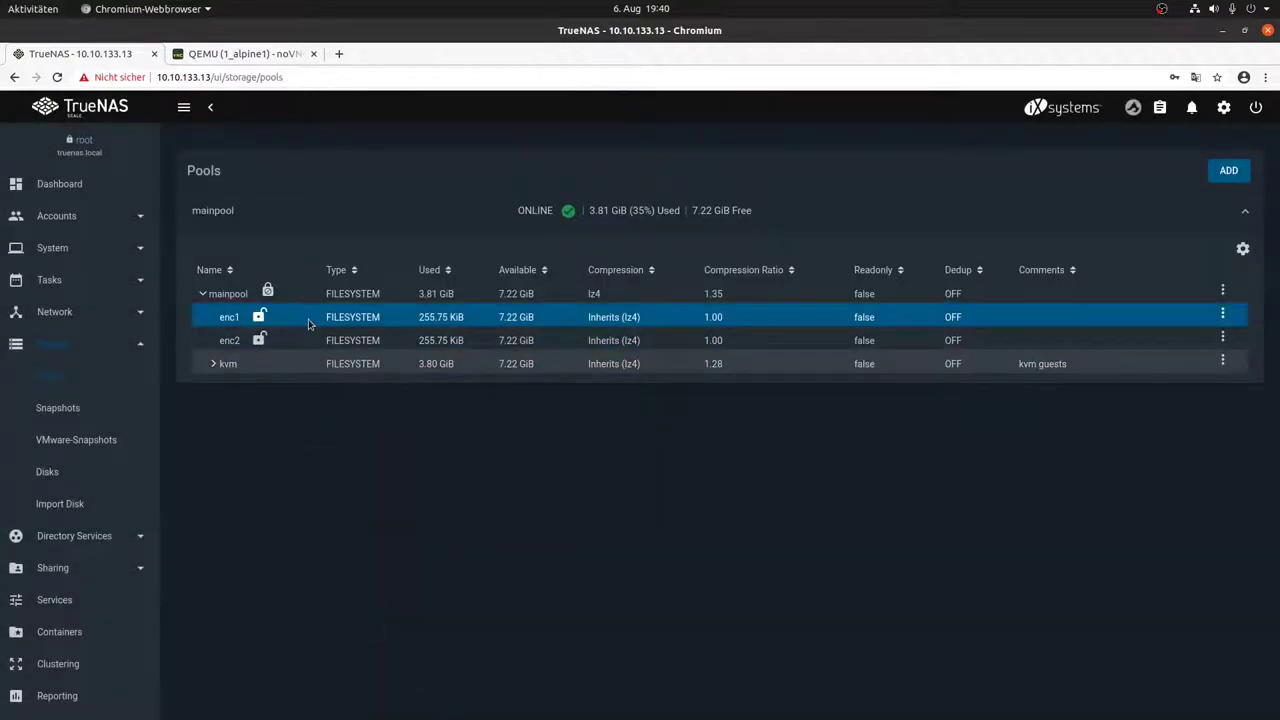
pyautogui.click(240, 326)
pyautogui.click(1257, 108)
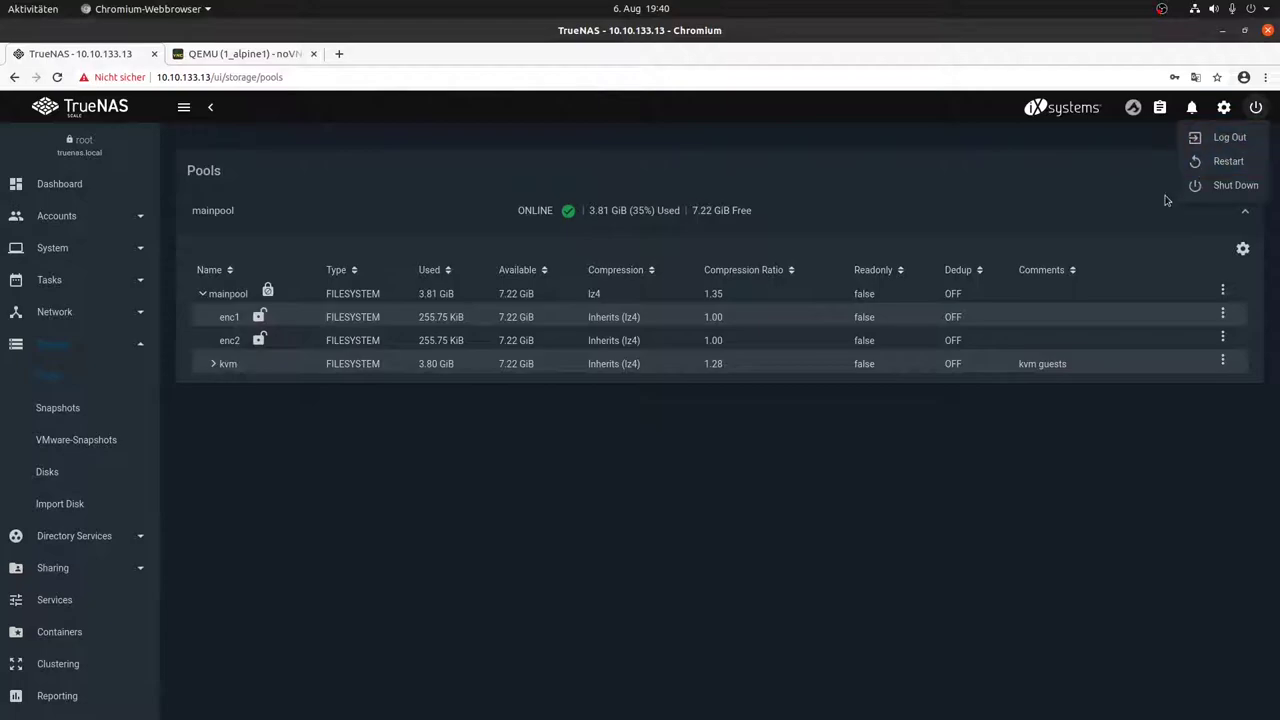
pyautogui.click(1225, 160)
pyautogui.click(590, 440)
pyautogui.click(708, 440)
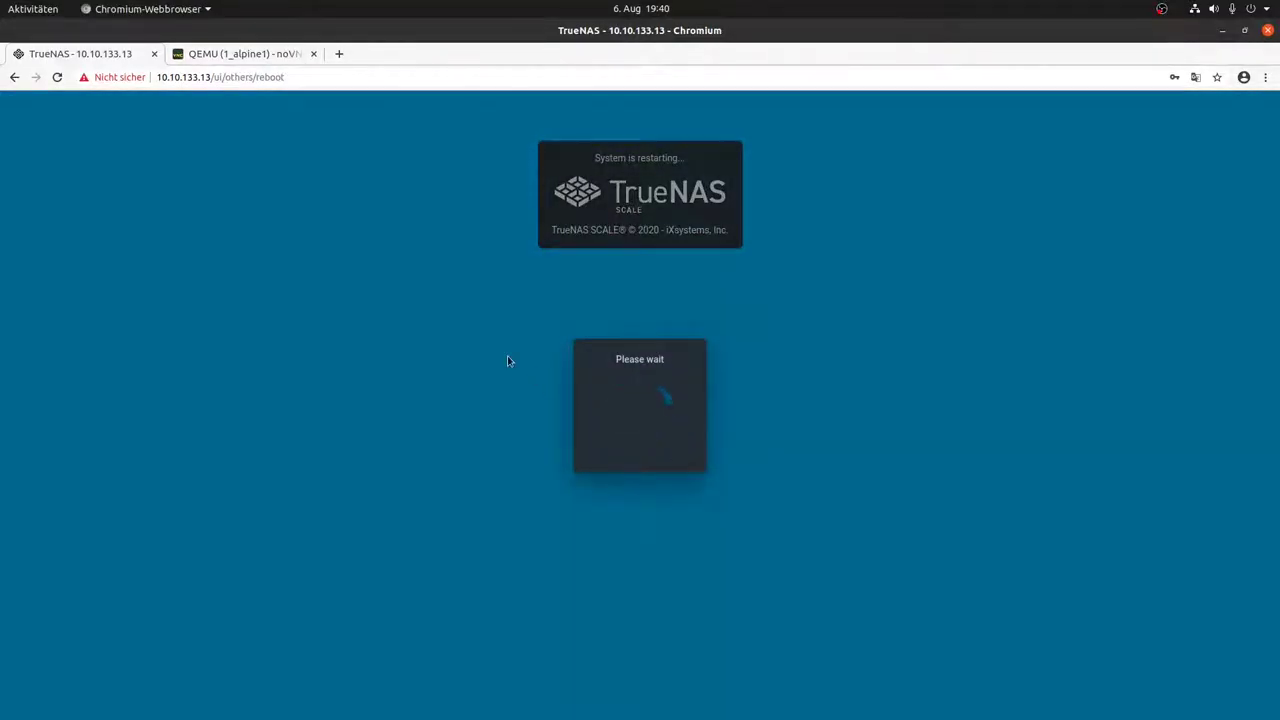
# Step: Watch the TrueNAS VM reboot in virt-manager, then reload the browser to reach the sign-in page
pyautogui.hotkey('alt', 'Tab')
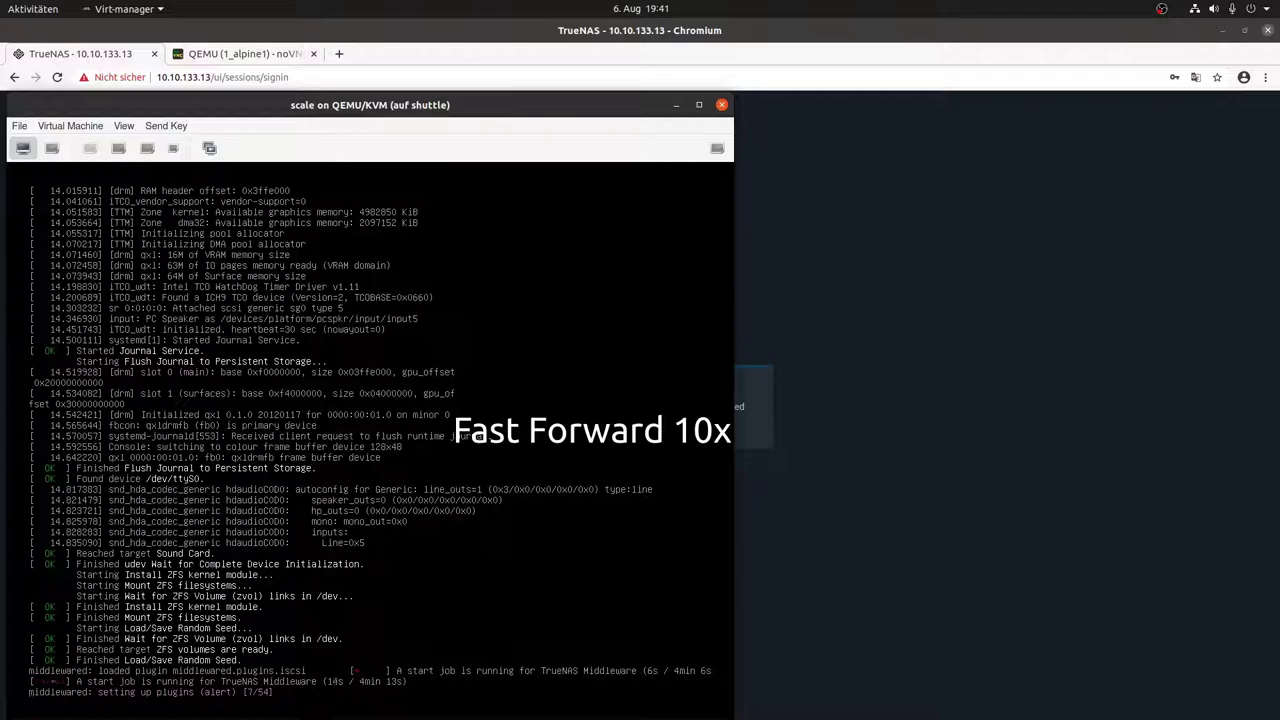
pyautogui.hotkey('alt', 'Tab')
pyautogui.hotkey('alt', 'Tab')
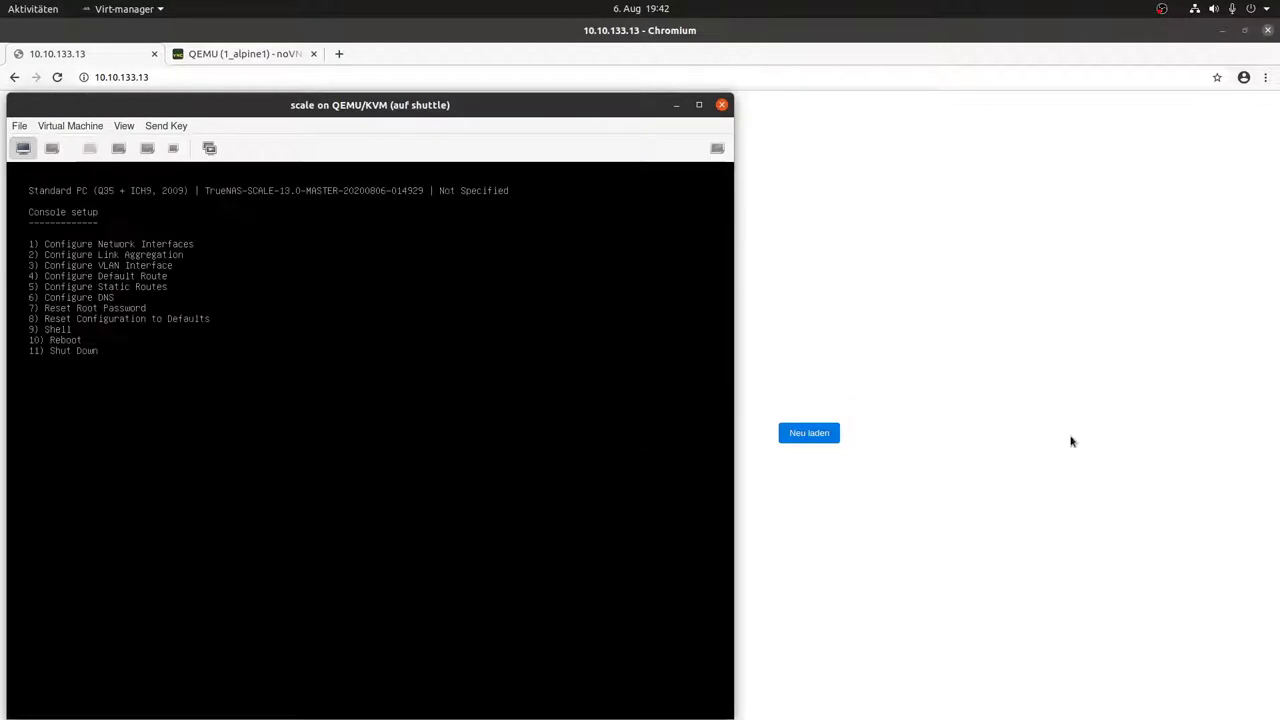
pyautogui.click(991, 398)
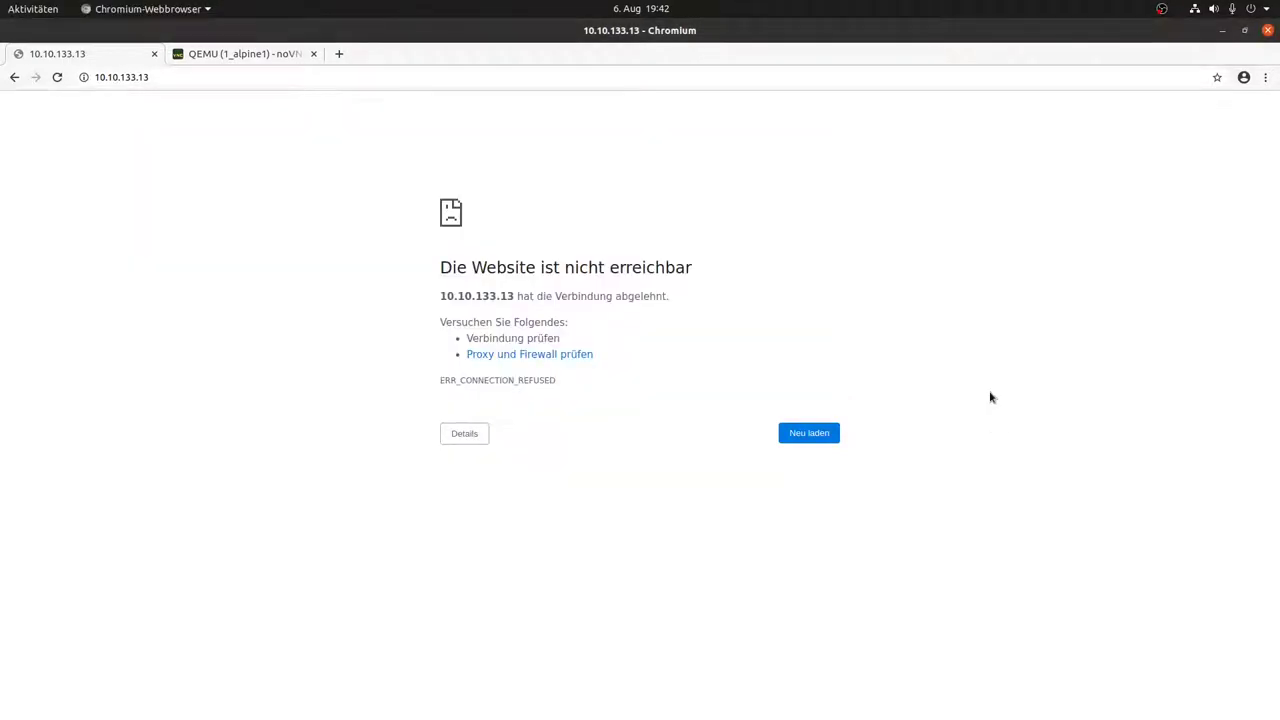
pyautogui.press('F5')
# Step: Sign in to TrueNAS as root with the account password
pyautogui.write('root')
pyautogui.press('Tab')
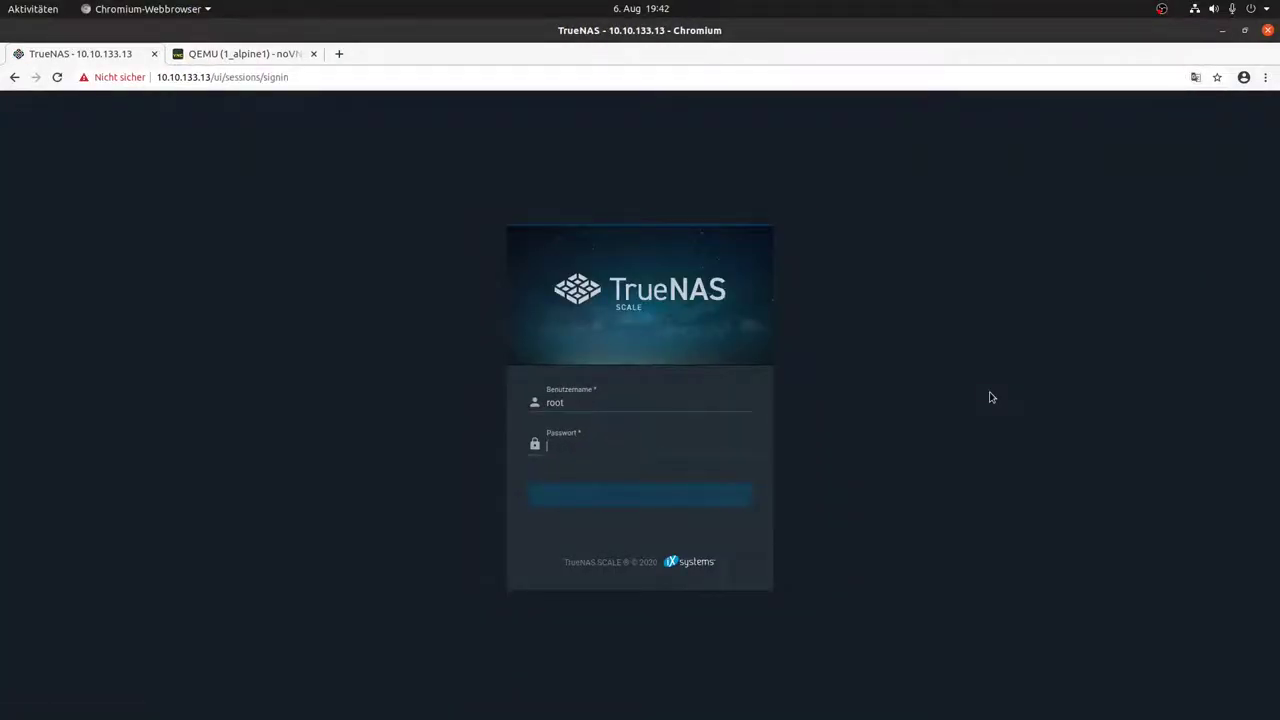
pyautogui.write('••••••')
pyautogui.press('Return')
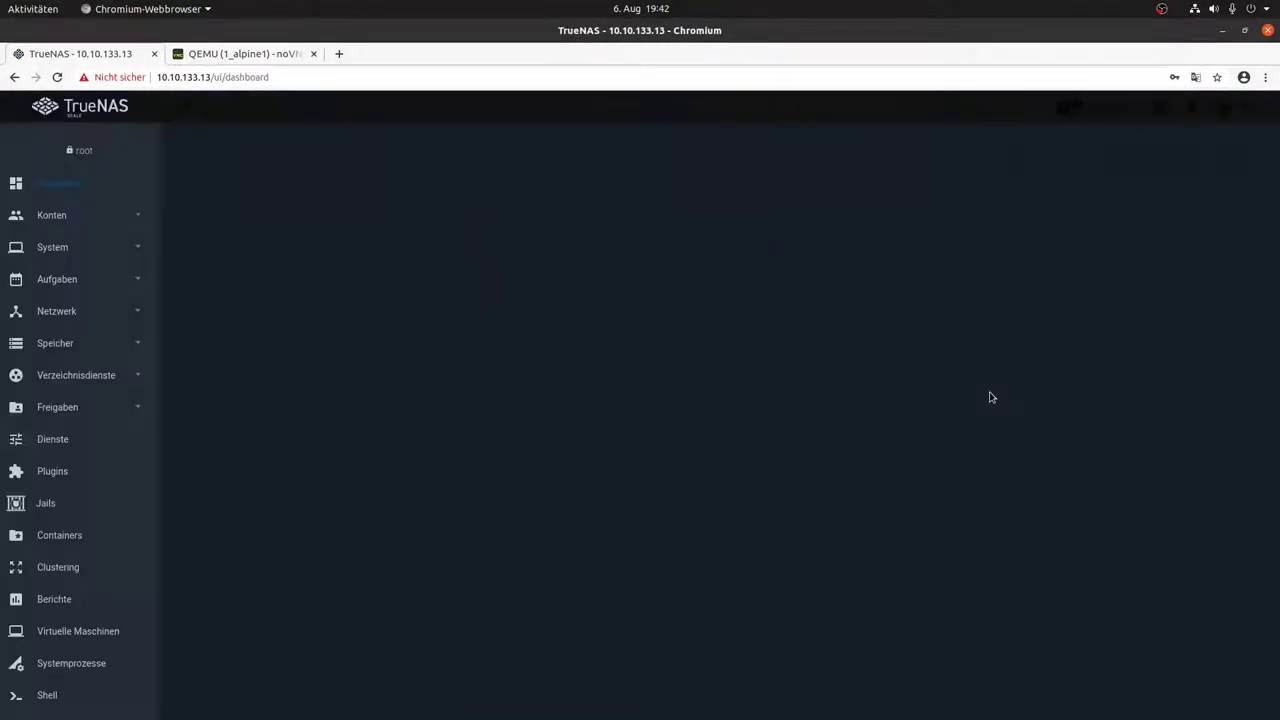
# Step: Open Storage > Pools to check that enc2 is locked and enc1 unlocked
pyautogui.click(79, 352)
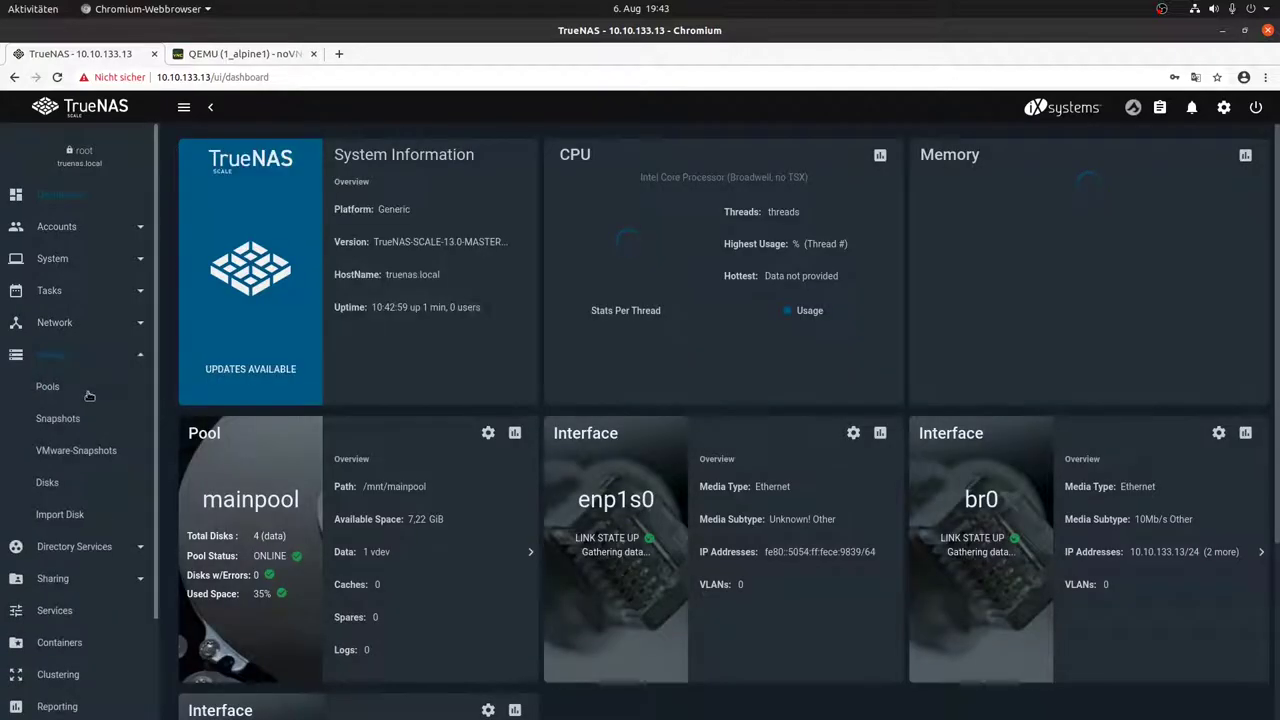
pyautogui.click(85, 388)
pyautogui.click(284, 346)
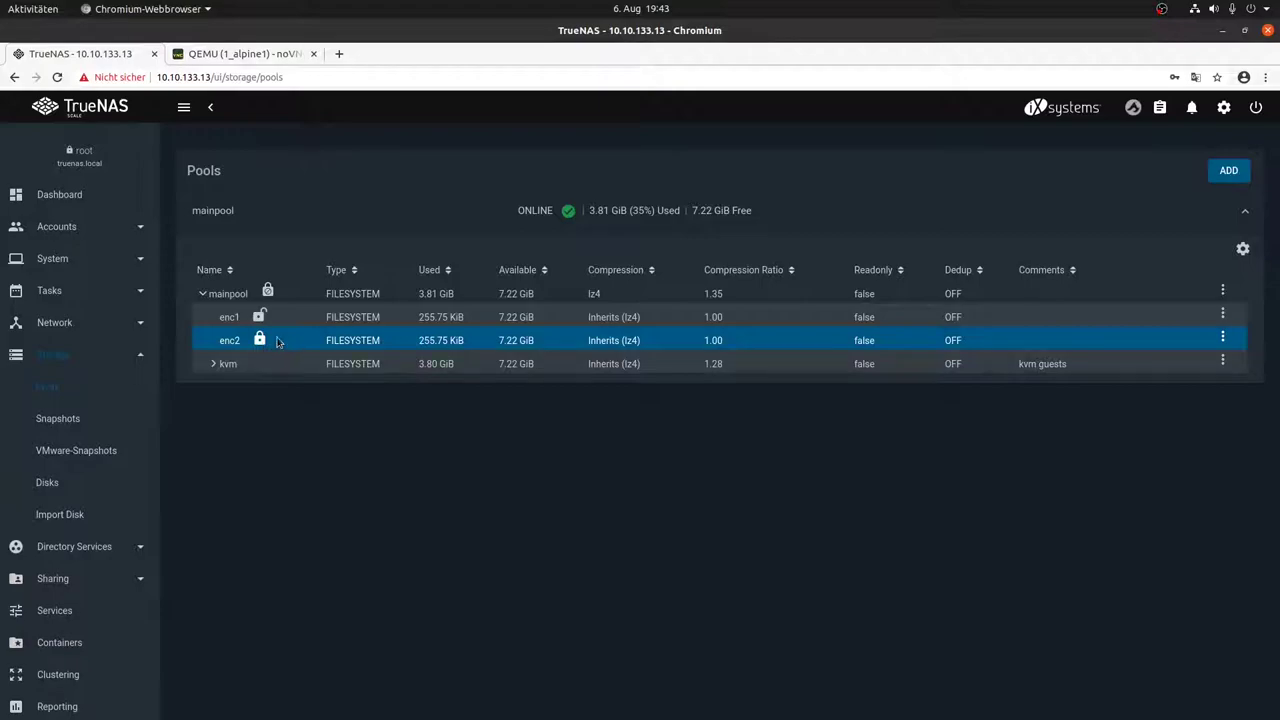
# Step: Unlock mainpool/enc2 by entering its passphrase, then confirm the unlock so enc2 shows open
pyautogui.click(1197, 320)
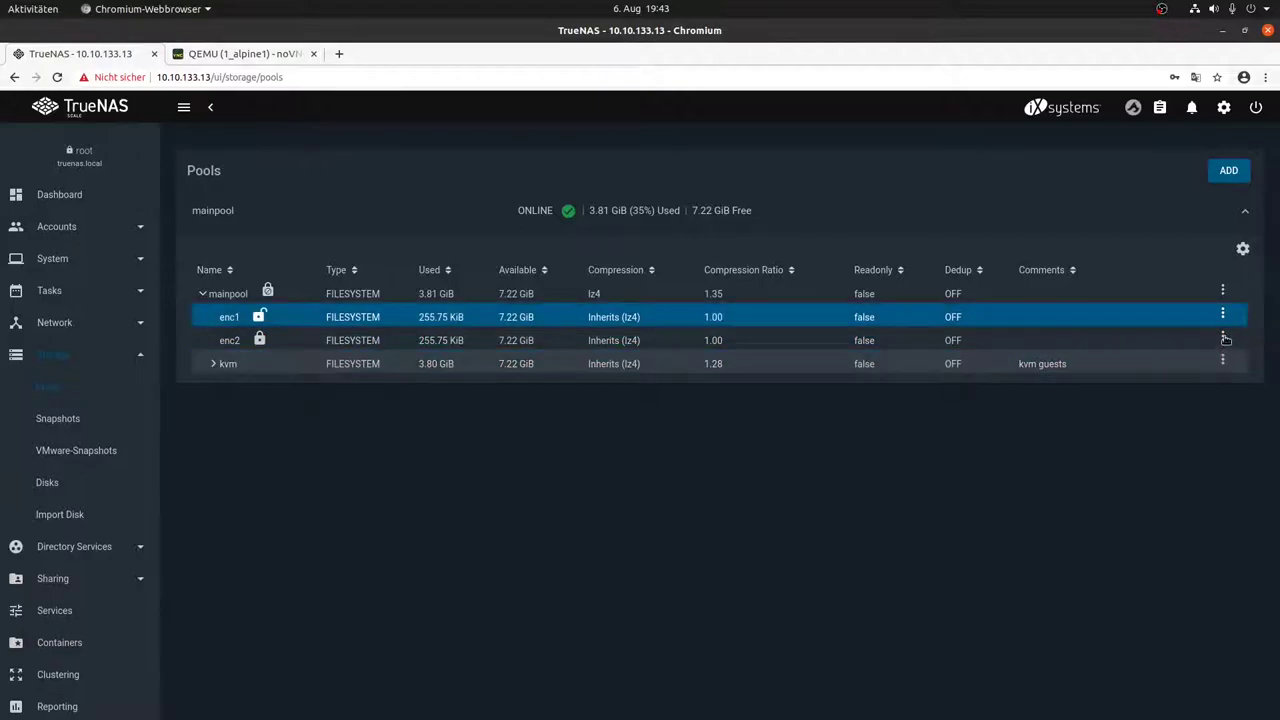
pyautogui.click(1223, 338)
pyautogui.click(1162, 510)
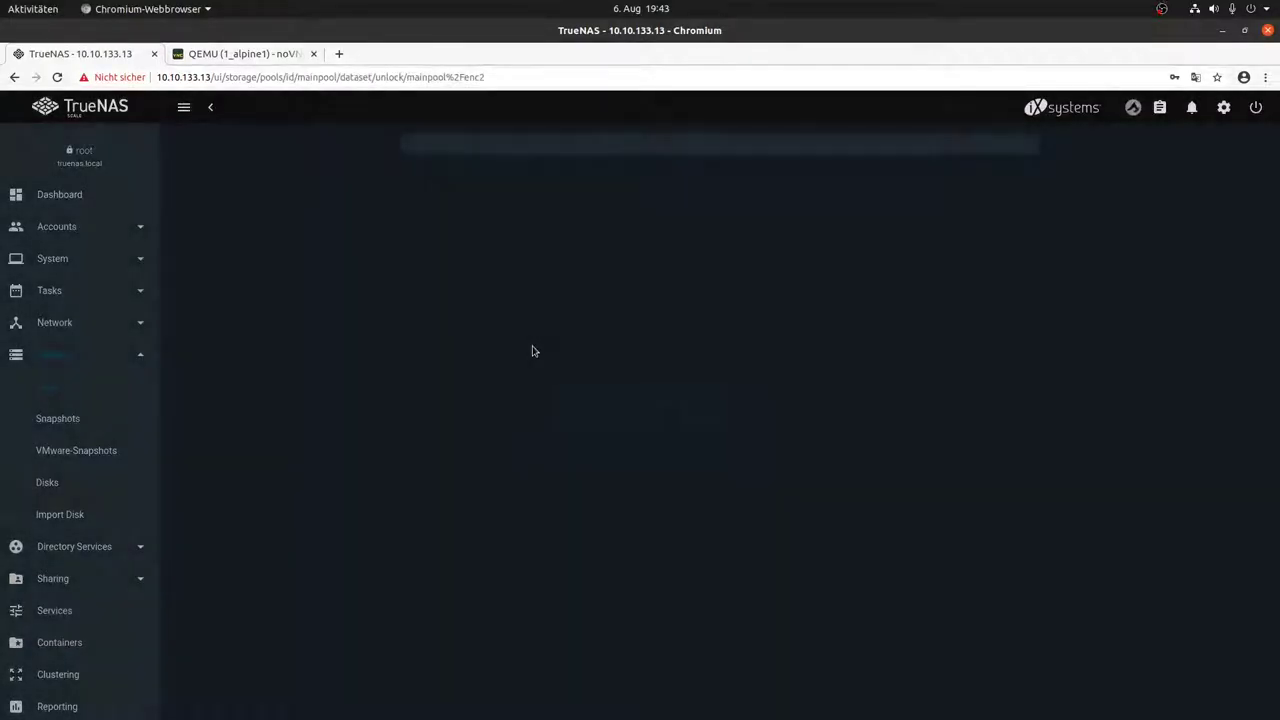
pyautogui.click(622, 222)
pyautogui.write('1')
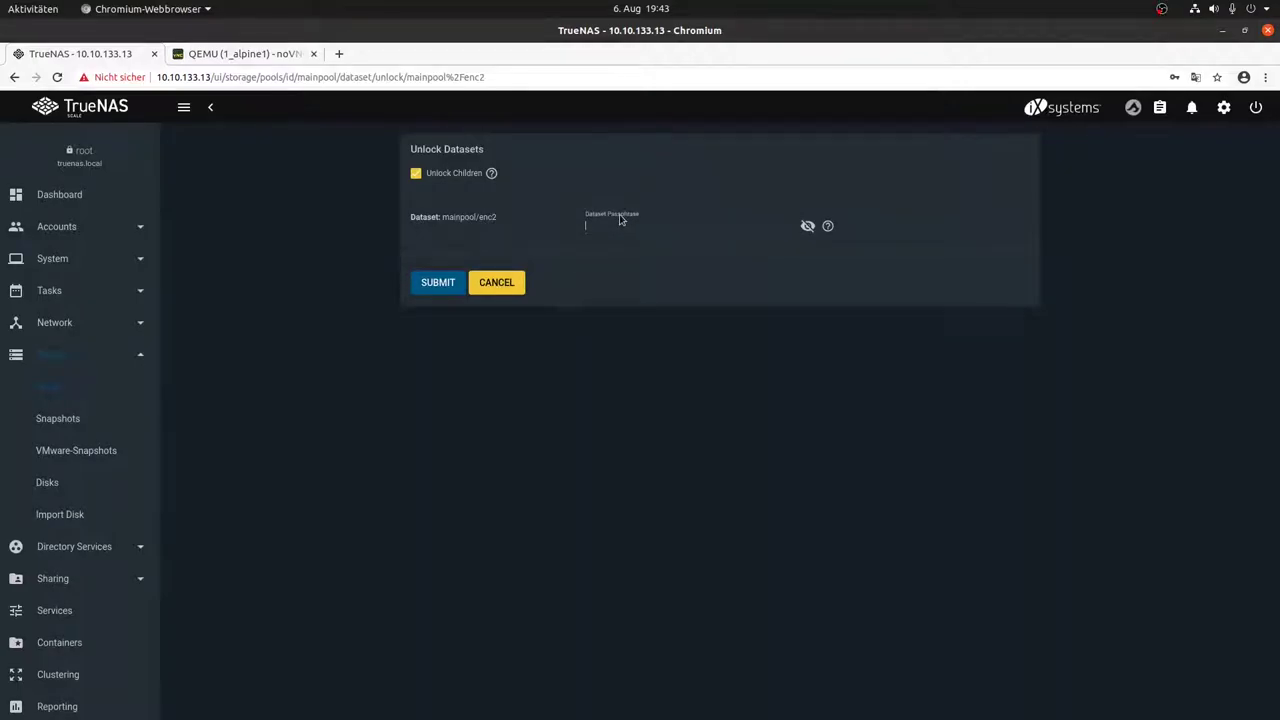
pyautogui.write('2345678')
pyautogui.click(428, 285)
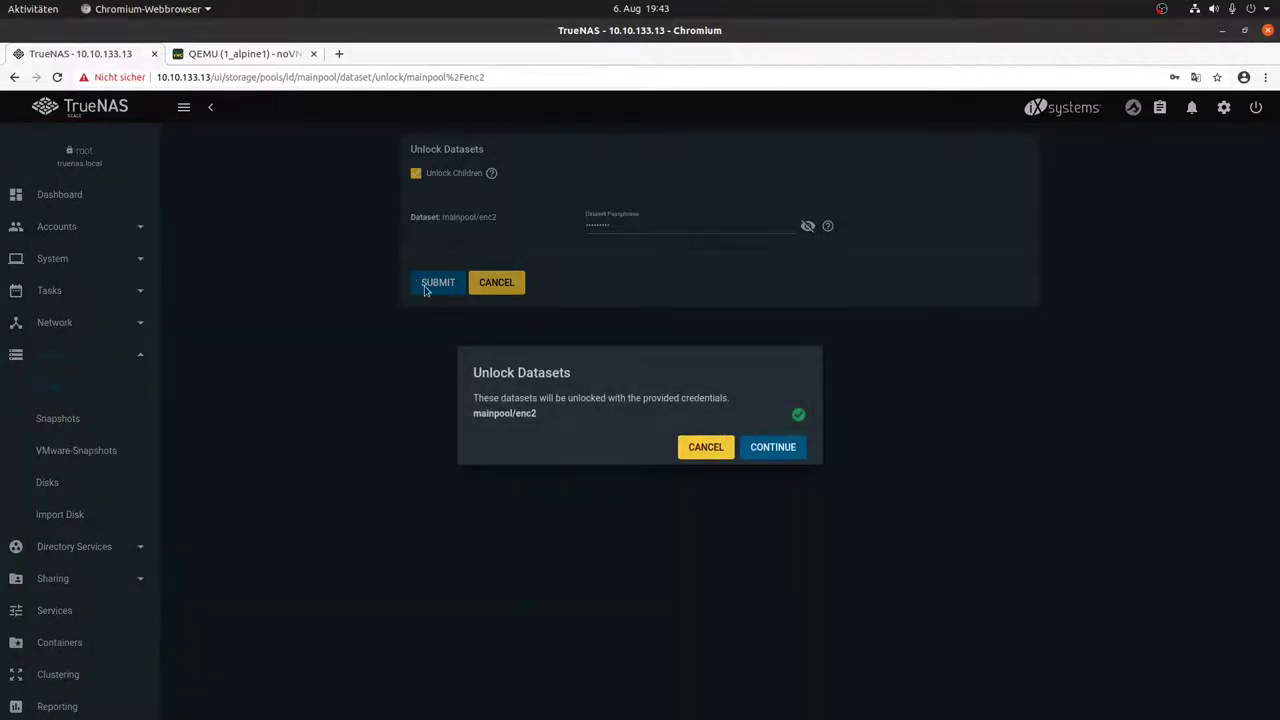
pyautogui.click(776, 452)
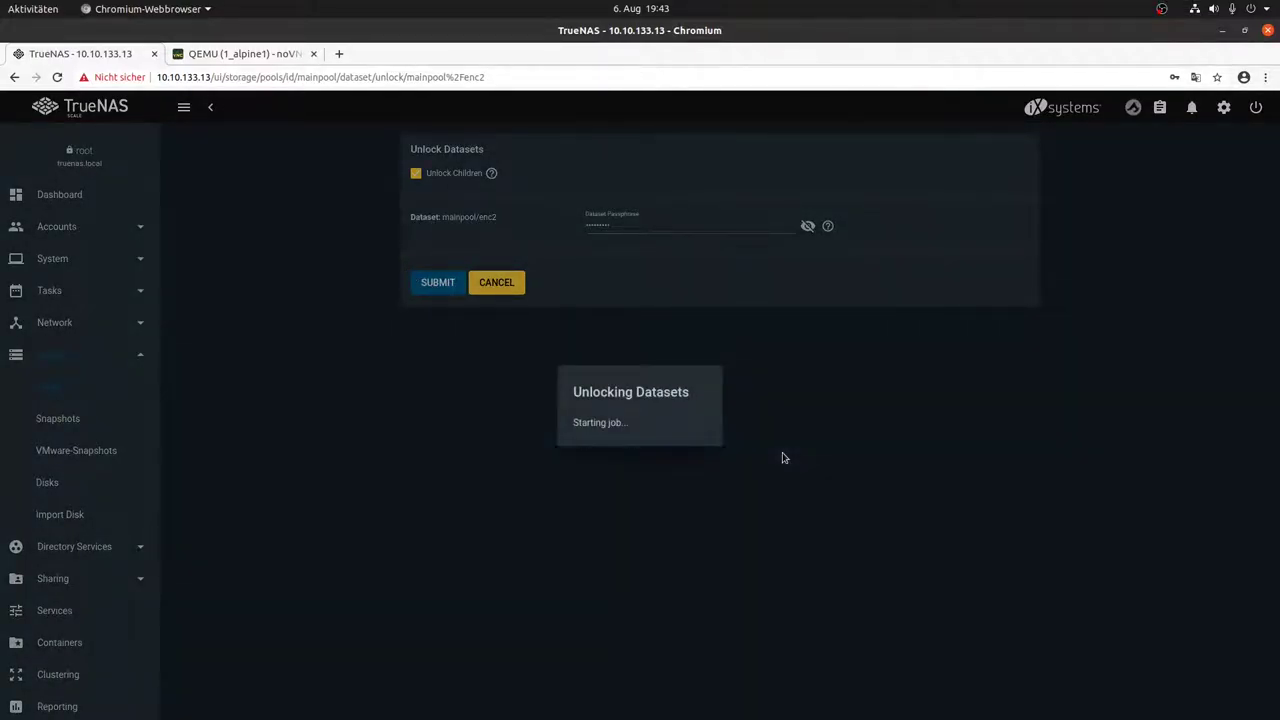
pyautogui.click(780, 449)
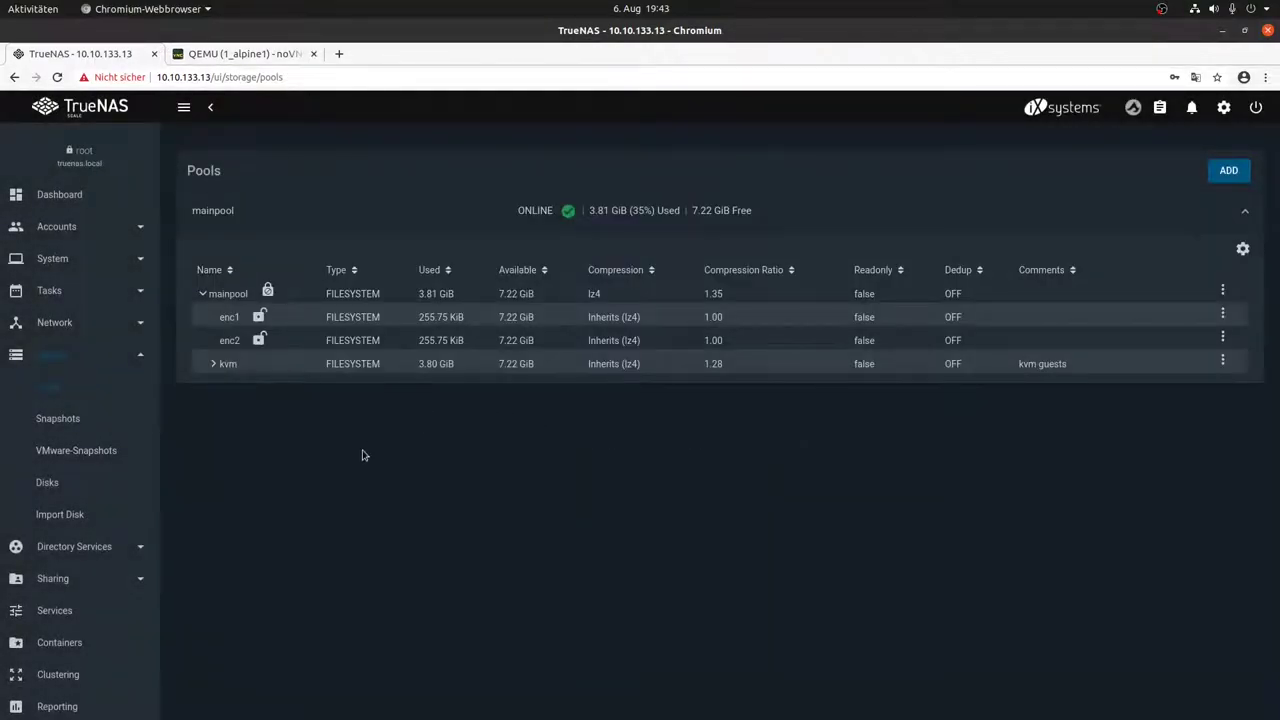
pyautogui.click(1158, 302)
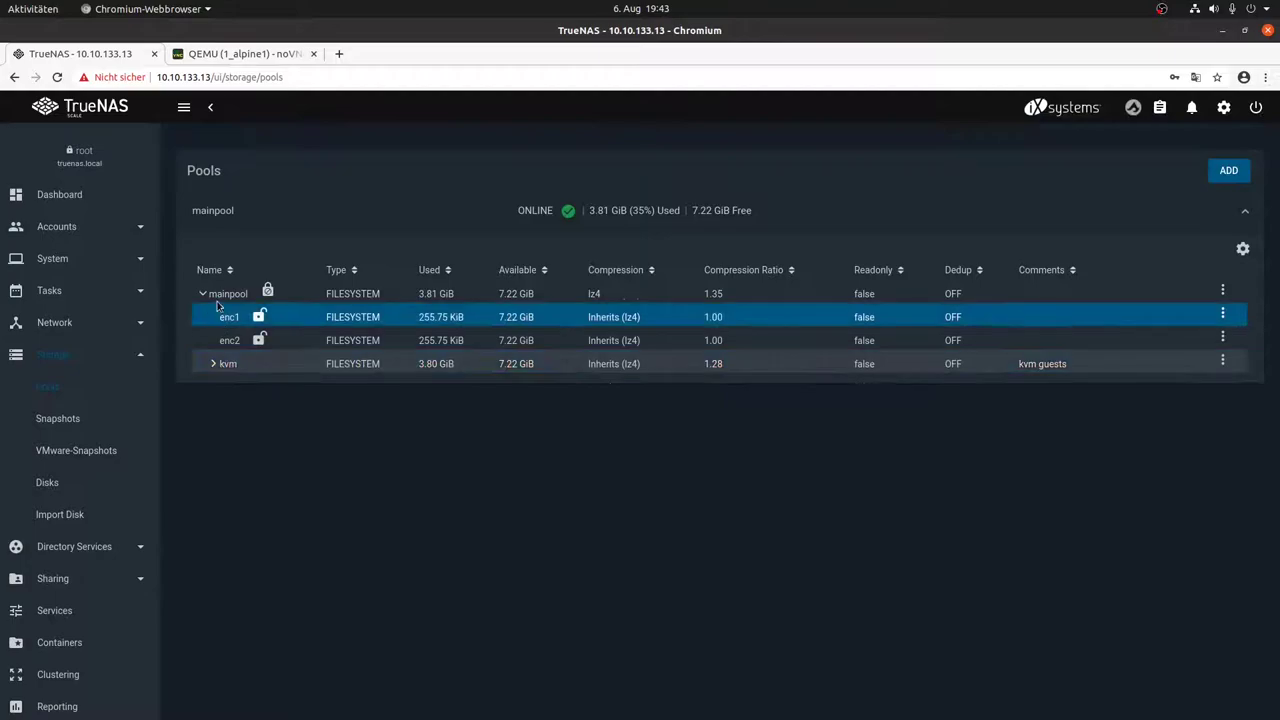
pyautogui.moveTo(216, 295)
pyautogui.mouseDown()
pyautogui.moveTo(256, 292)
pyautogui.moveTo(226, 294)
pyautogui.mouseUp()
pyautogui.click(230, 335)
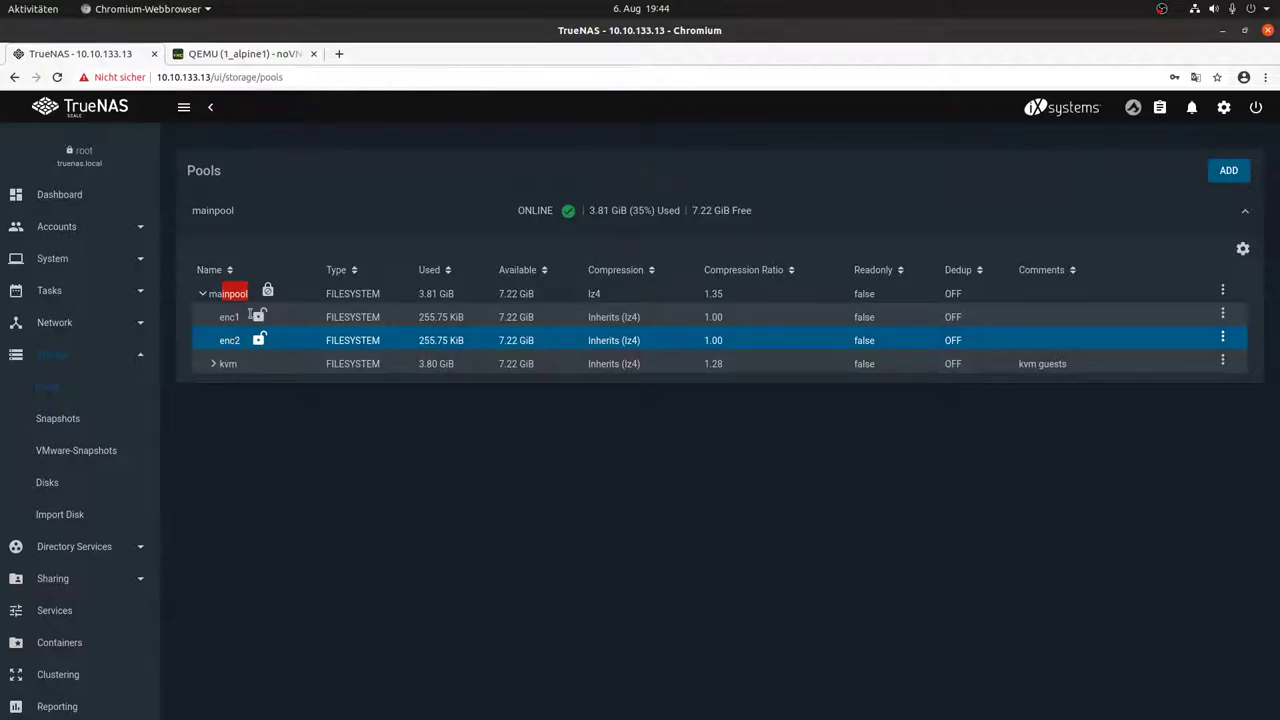
pyautogui.click(238, 293)
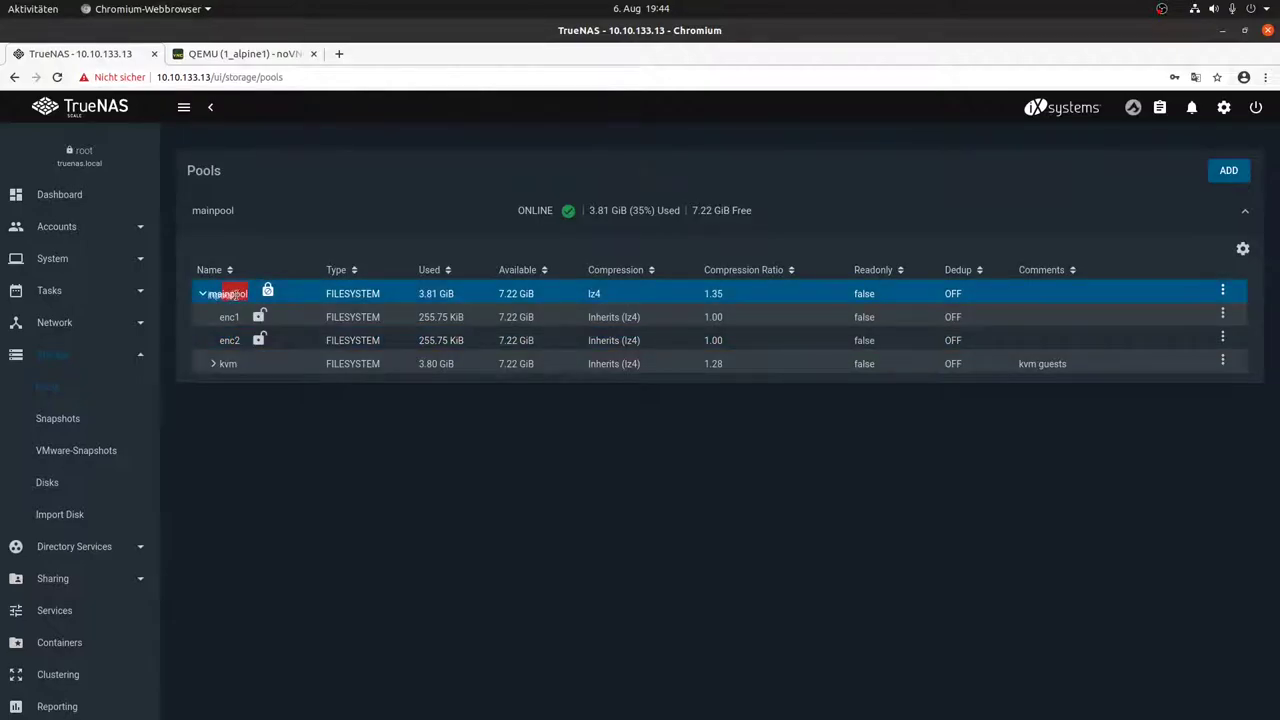
pyautogui.click(252, 364)
pyautogui.click(240, 317)
pyautogui.click(242, 358)
pyautogui.click(238, 364)
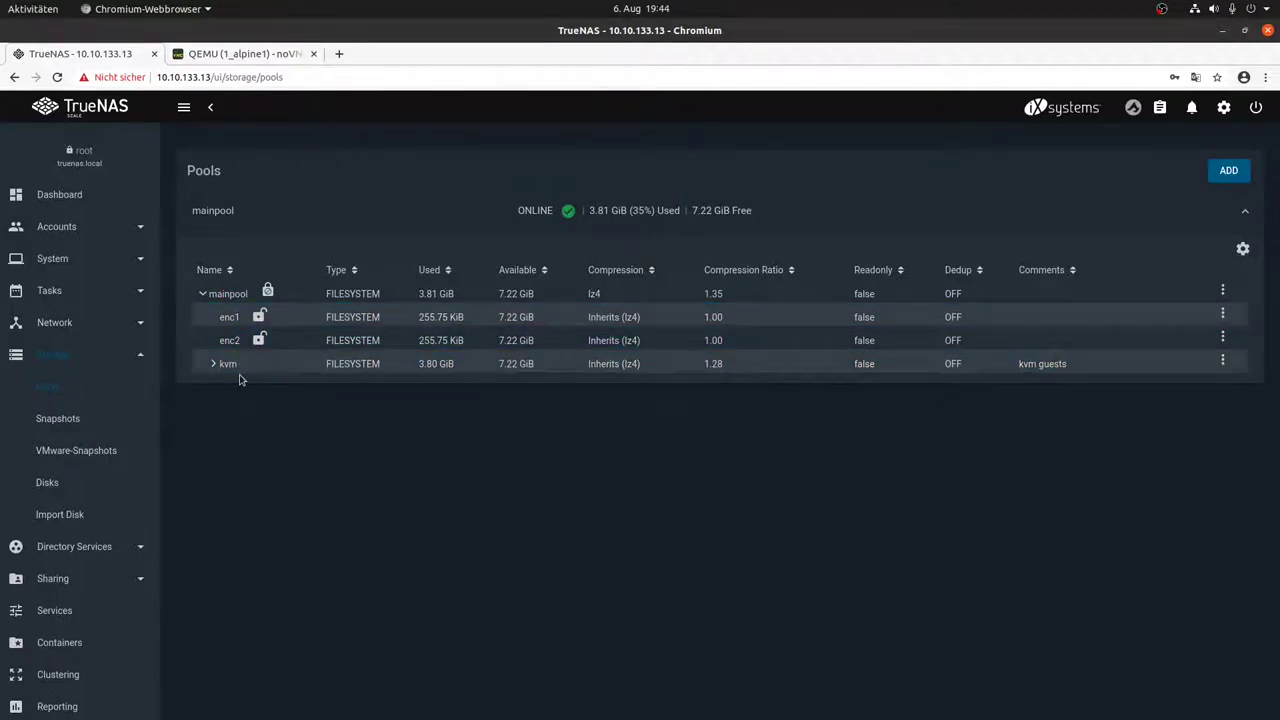